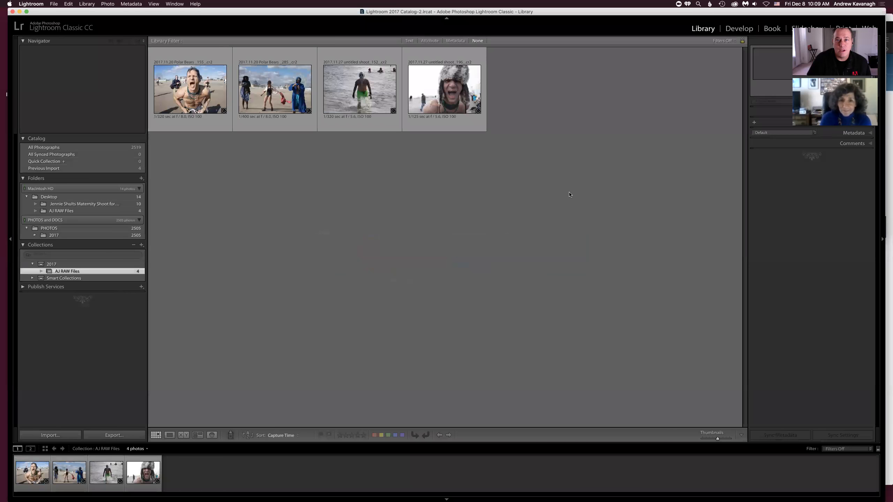
# Preview the first Polar Bears photo of the AJ RAW Files collection enlarged, switching between grid and loupe views.
pyautogui.click(819, 30)
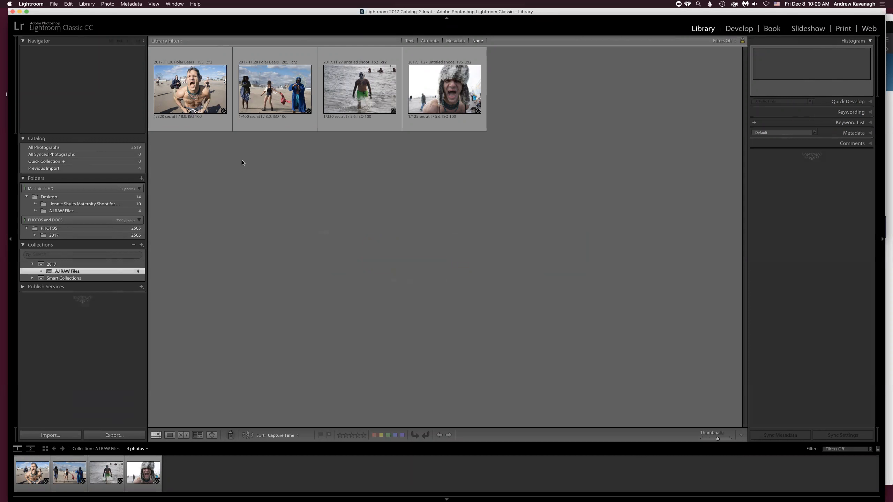
pyautogui.doubleClick(199, 93)
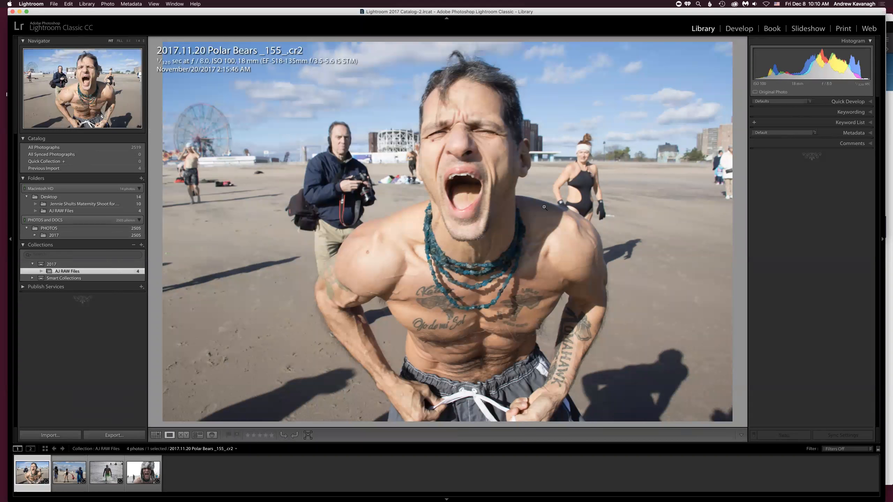
pyautogui.press('g')
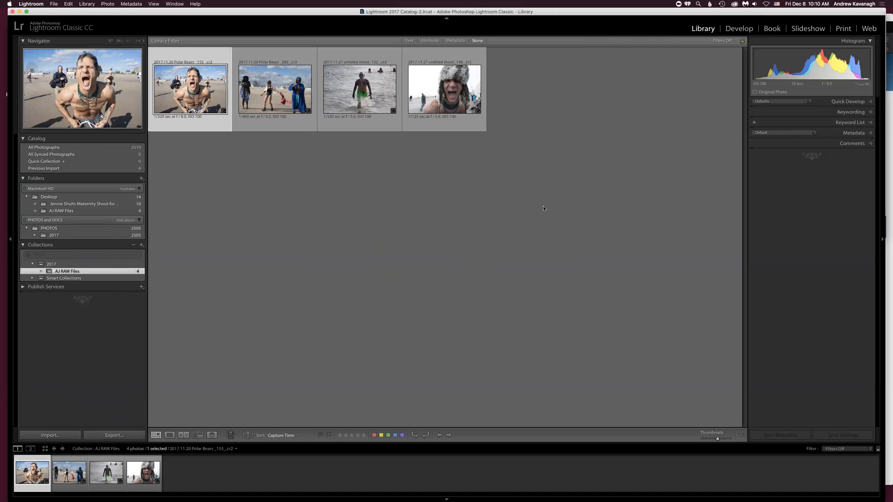
pyautogui.press('e')
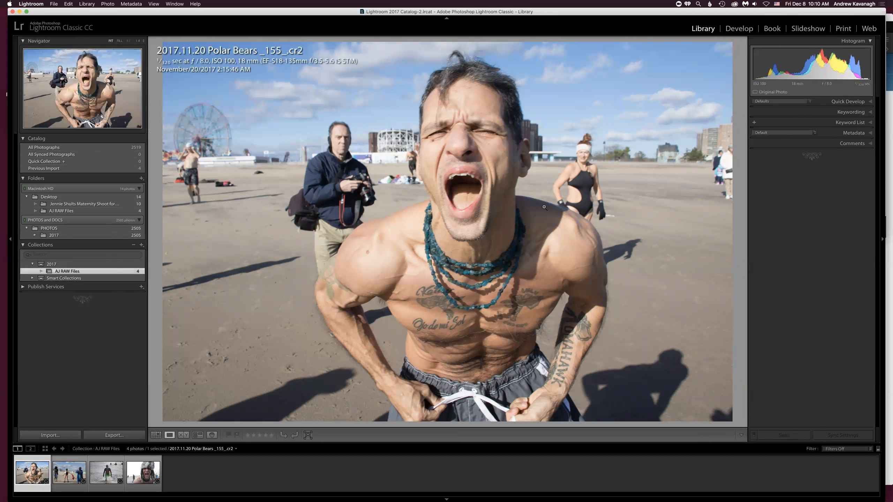
# Check the volume control in the iHeartRadio player and close the player.
pyautogui.click(687, 4)
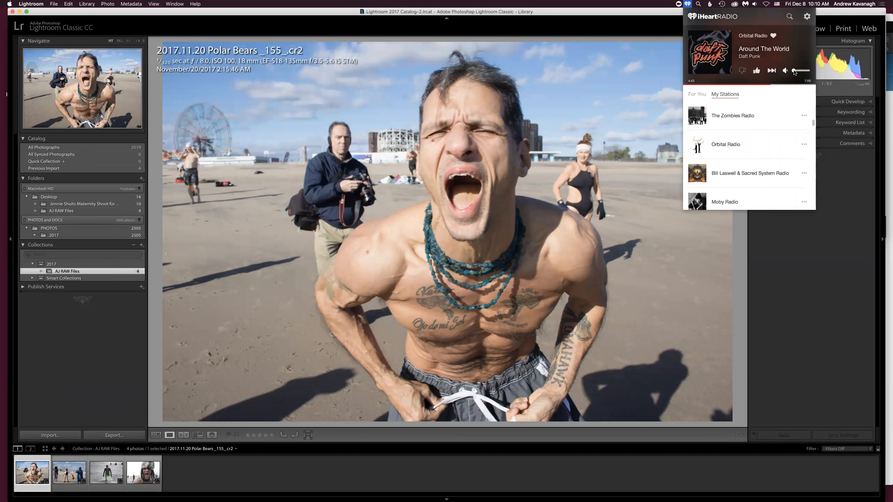
pyautogui.click(309, 12)
pyautogui.click(175, 4)
# View the selected Polar Bears photo full screen, in the Develop module and in Loupe view.
pyautogui.press('f')
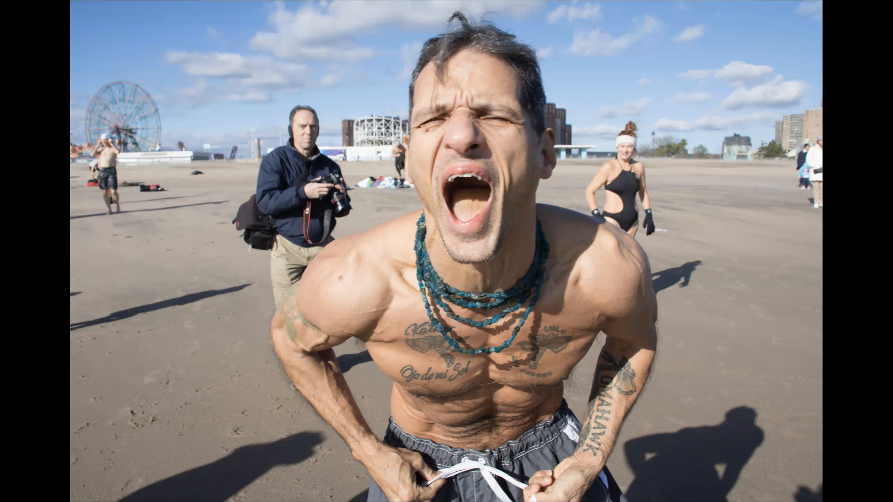
pyautogui.press('Escape')
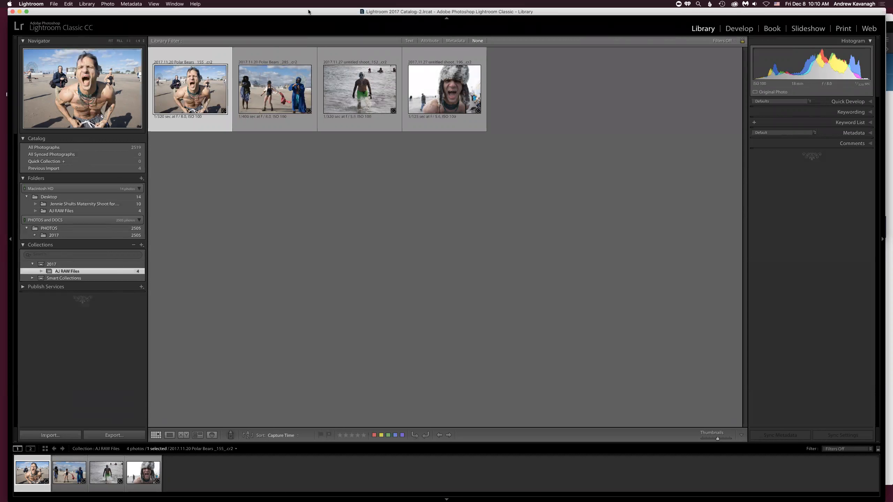
pyautogui.press('d')
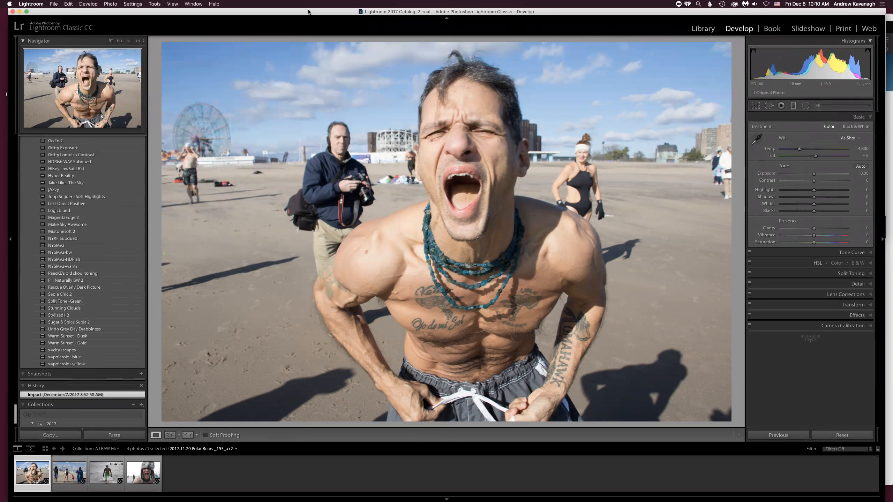
pyautogui.press('g')
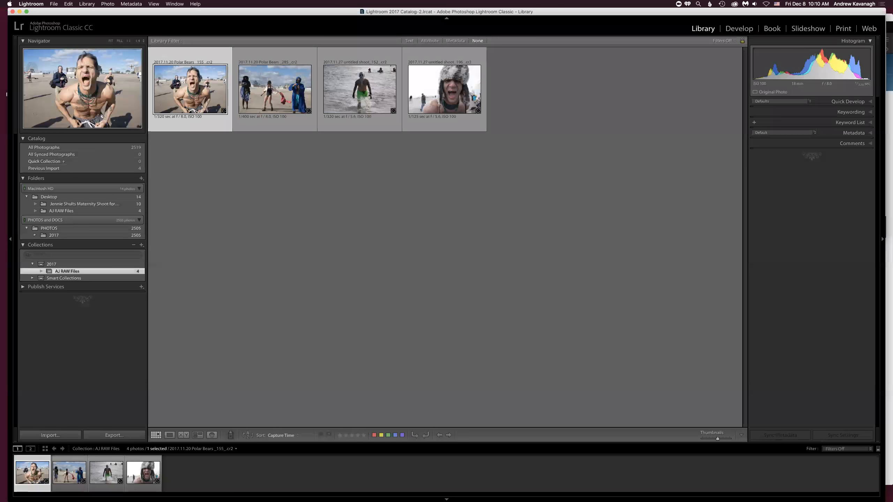
pyautogui.doubleClick(195, 92)
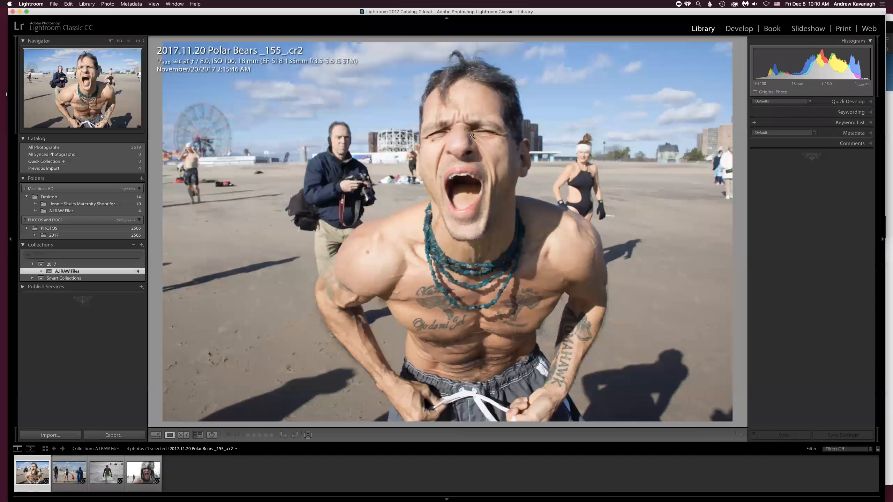
# Enlarge the photo area in the Develop module by hiding the presets and history panels and shrinking the filmstrip.
pyautogui.press('d')
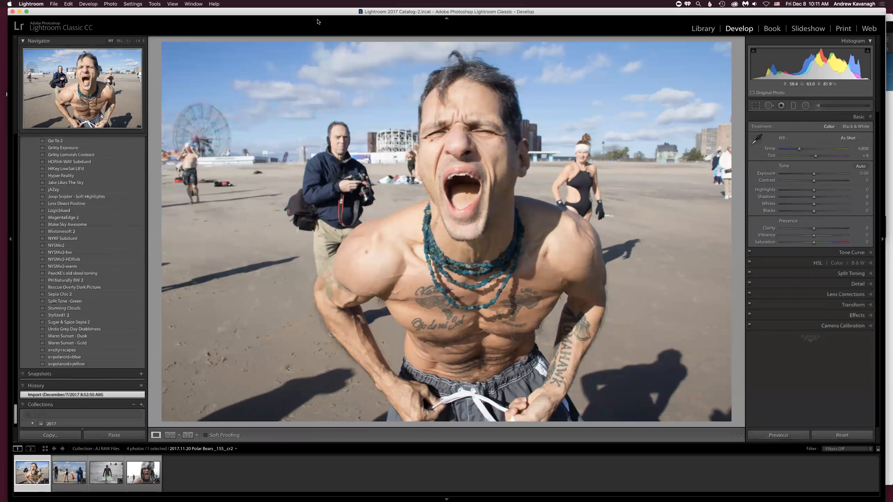
pyautogui.click(10, 240)
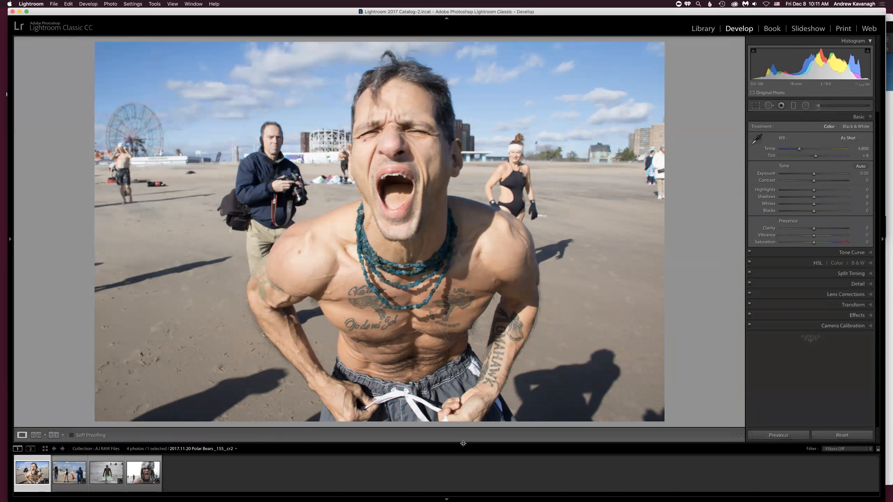
pyautogui.moveTo(462, 443); pyautogui.dragTo(461, 449)
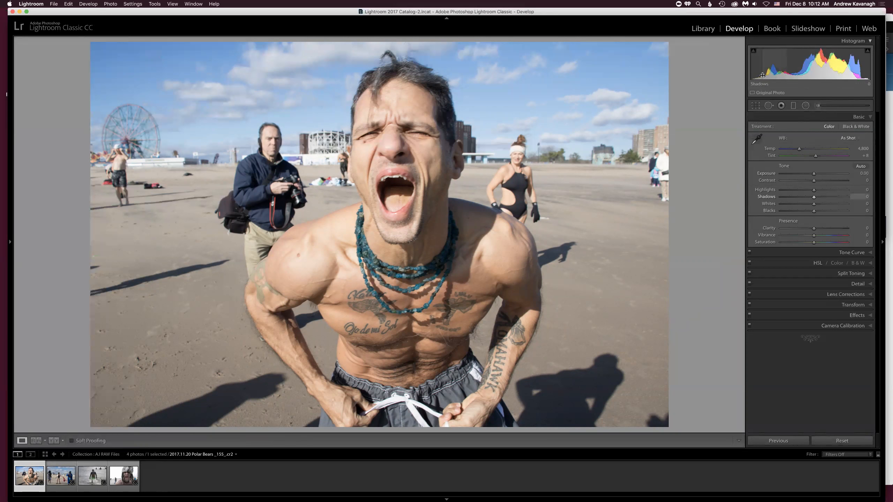
# Try Shadows at -14 and Exposure at +3.20 on the photo, resetting Exposure to 0.
pyautogui.moveTo(765, 77)
pyautogui.mouseDown()
pyautogui.moveTo(777, 77)
pyautogui.moveTo(761, 77)
pyautogui.mouseUp()
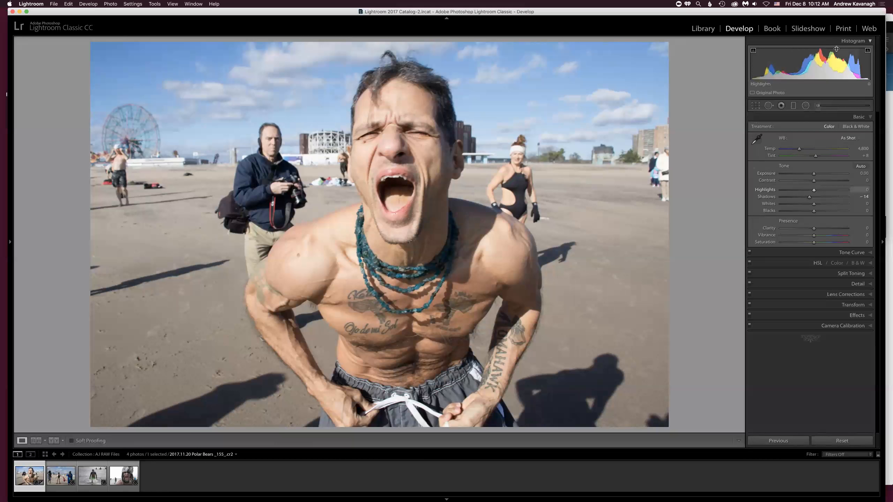
pyautogui.moveTo(813, 174); pyautogui.dragTo(836, 175)
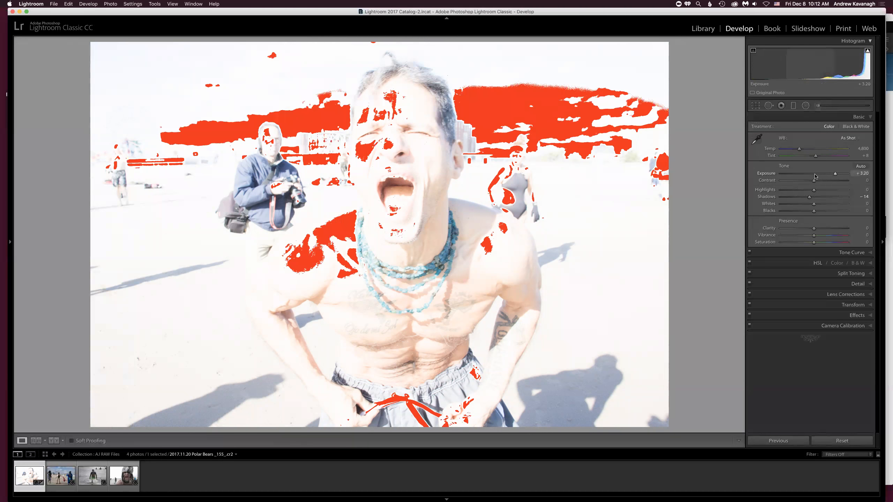
pyautogui.doubleClick(764, 174)
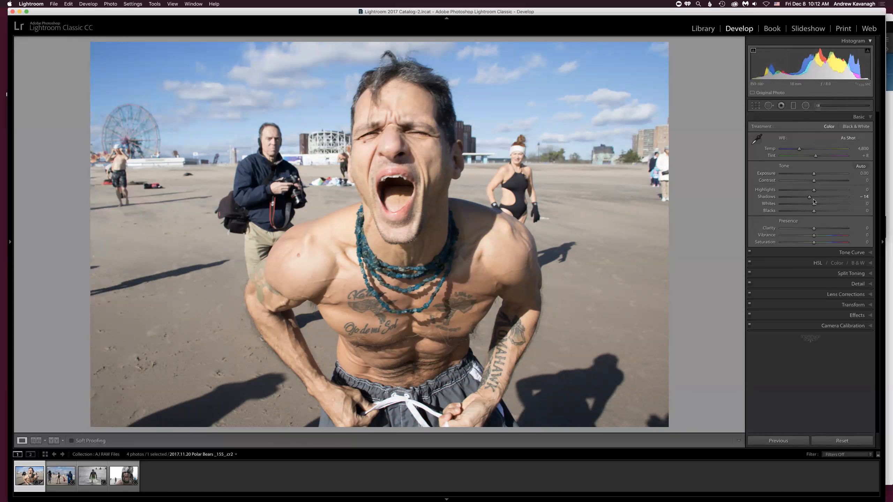
# Try Shadows at -100 and Blacks at -59 to show shadow clipping, and reset both to 0.
pyautogui.moveTo(814, 202); pyautogui.dragTo(778, 205)
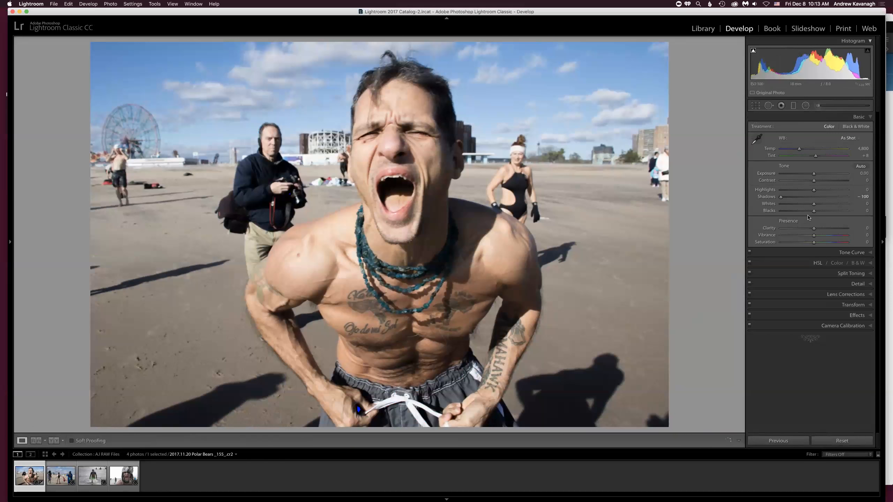
pyautogui.moveTo(814, 211); pyautogui.dragTo(794, 211)
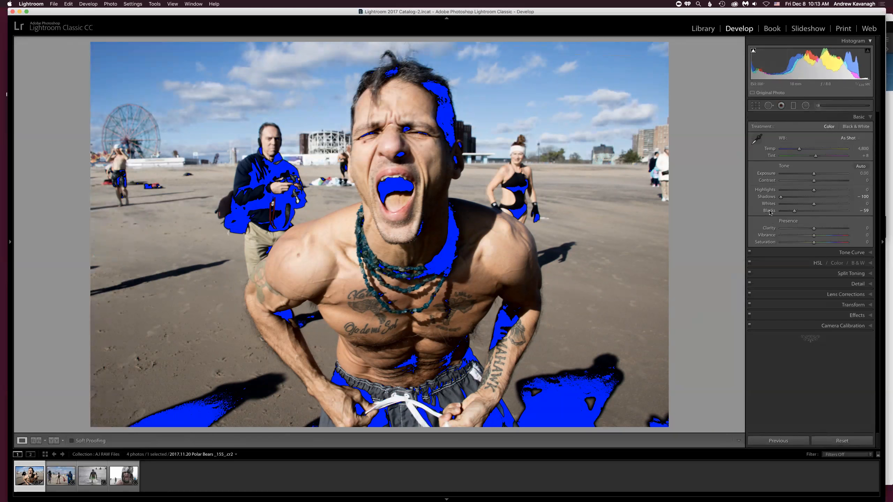
pyautogui.doubleClick(770, 198)
pyautogui.doubleClick(770, 198)
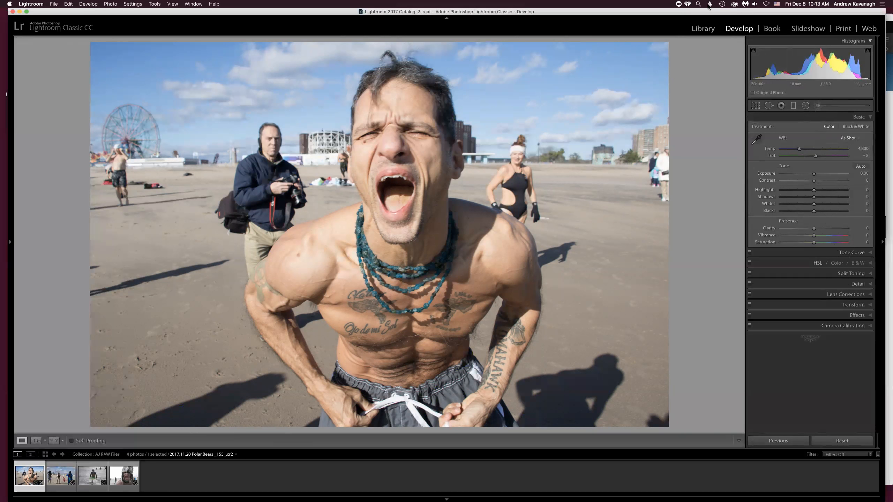
# Adjust the iHeartRadio playback volume and dismiss the player.
pyautogui.click(688, 4)
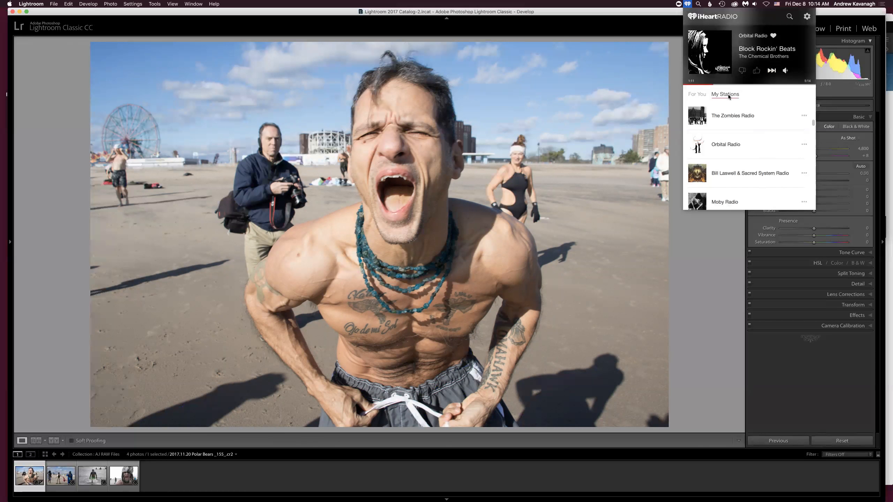
pyautogui.moveTo(796, 71); pyautogui.dragTo(795, 70)
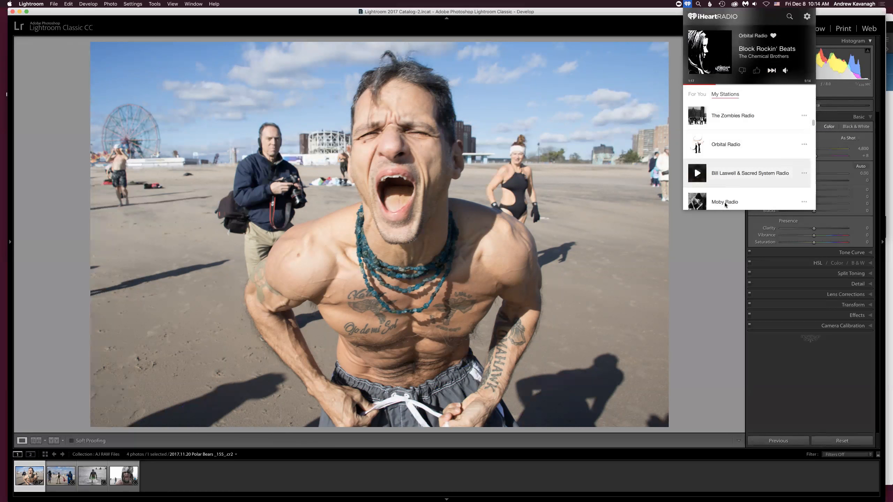
pyautogui.click(686, 278)
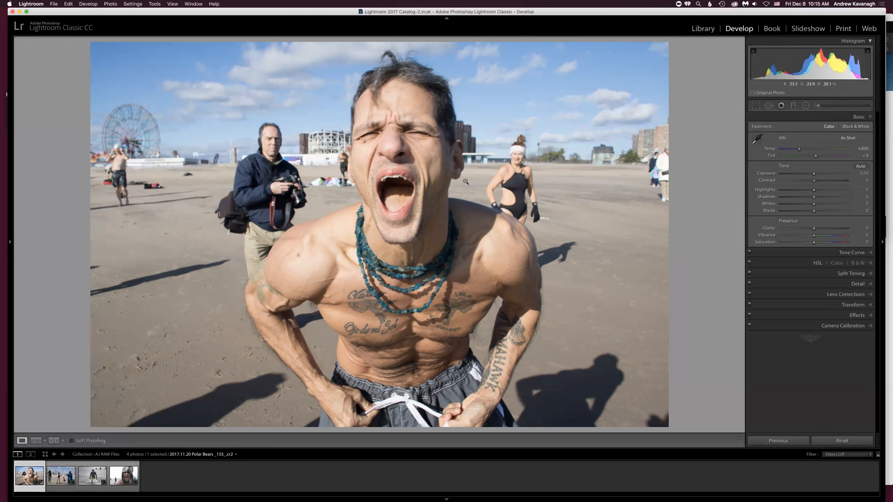
# Enable Remove Chromatic Aberration and Profile Corrections for the photo's lens.
pyautogui.click(850, 297)
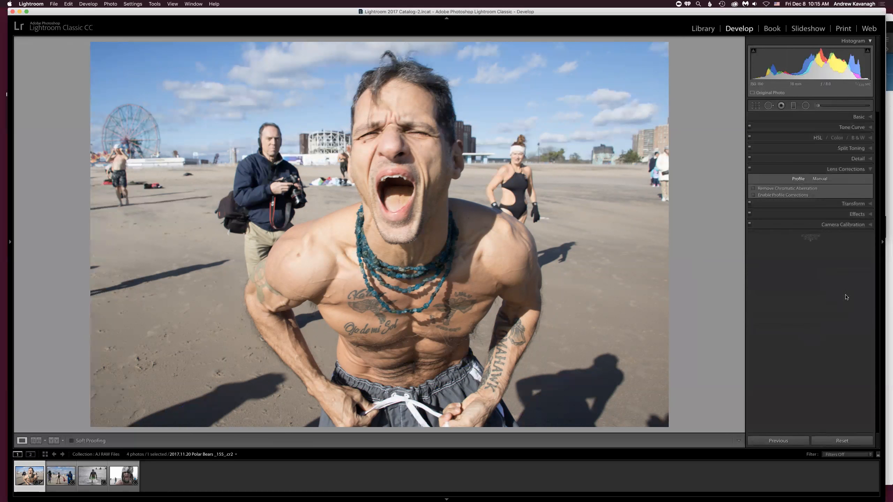
pyautogui.click(753, 189)
pyautogui.click(753, 196)
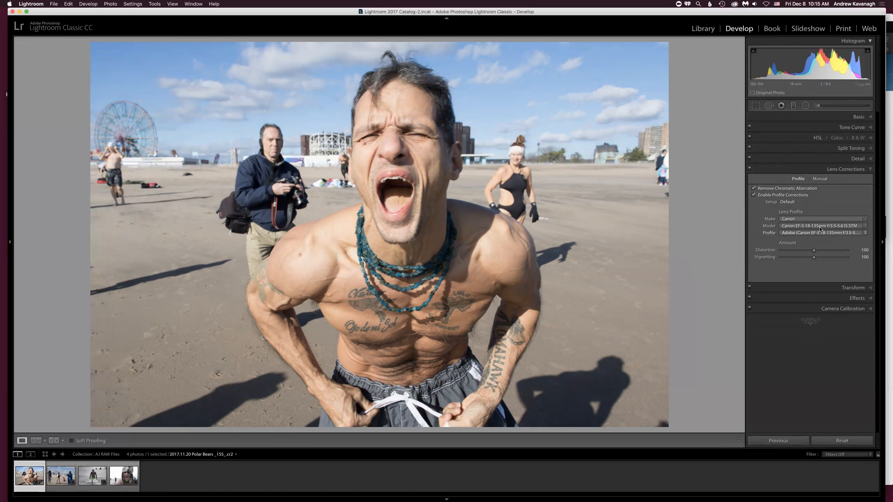
pyautogui.click(754, 196)
pyautogui.click(840, 171)
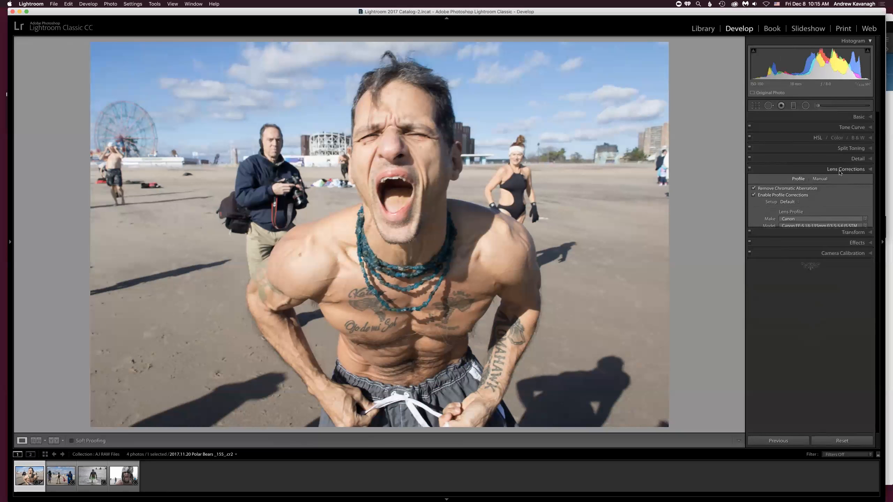
# Straighten the photo with the Level option of the Upright transform after trying Auto.
pyautogui.click(848, 183)
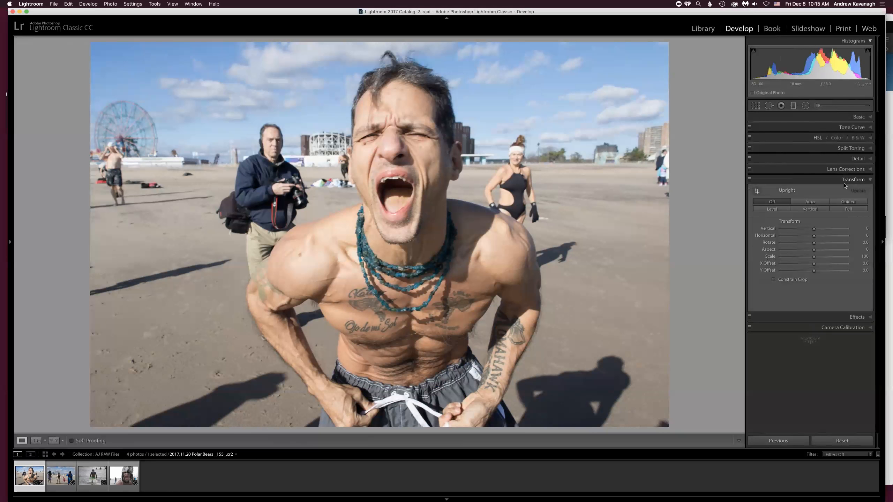
pyautogui.click(815, 203)
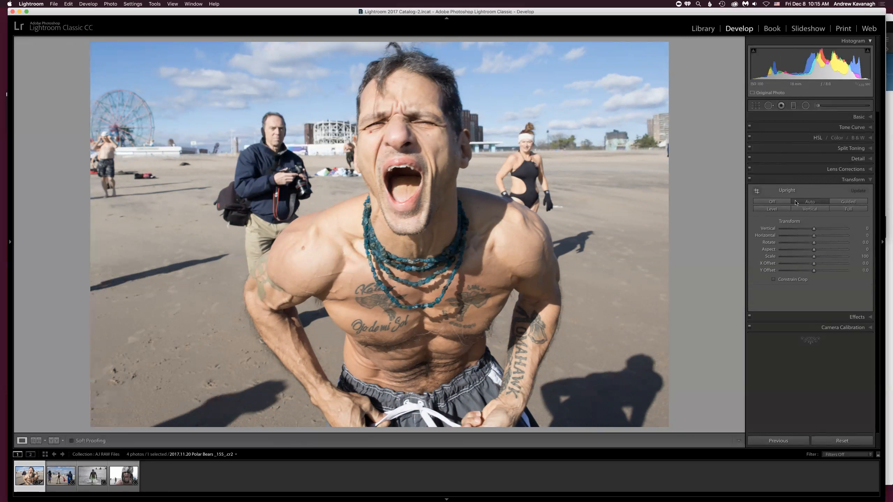
pyautogui.click(777, 202)
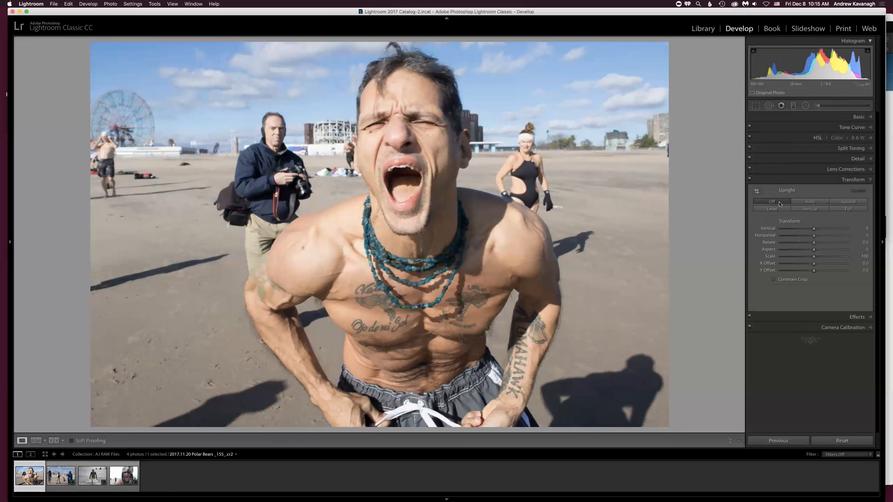
pyautogui.click(774, 210)
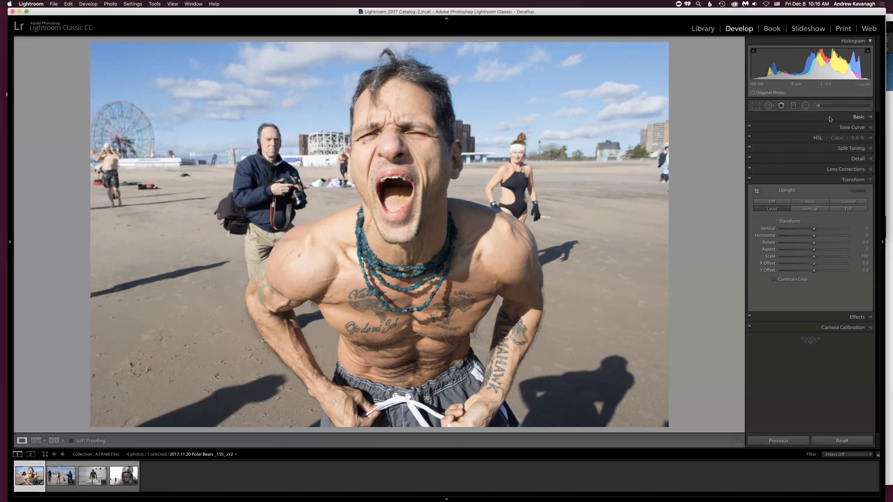
# Set a custom white balance by sampling the sand as the neutral target and fine-tuning Temp to 4,421.
pyautogui.click(858, 117)
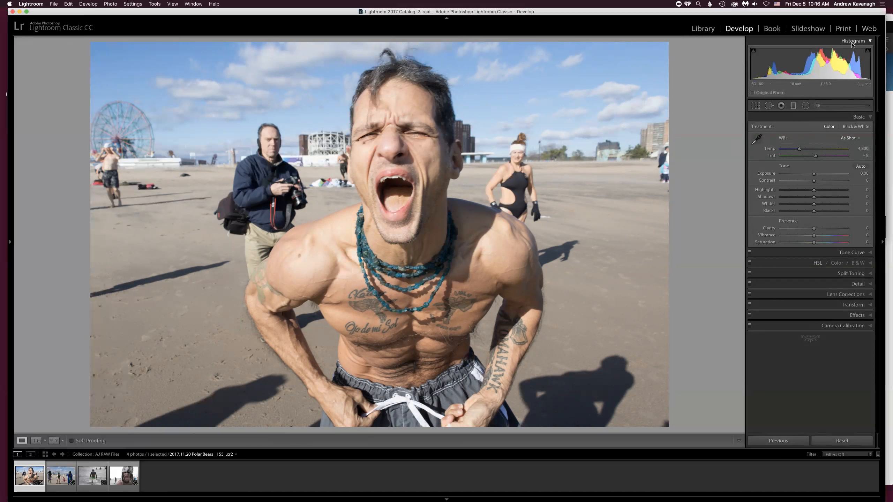
pyautogui.click(755, 139)
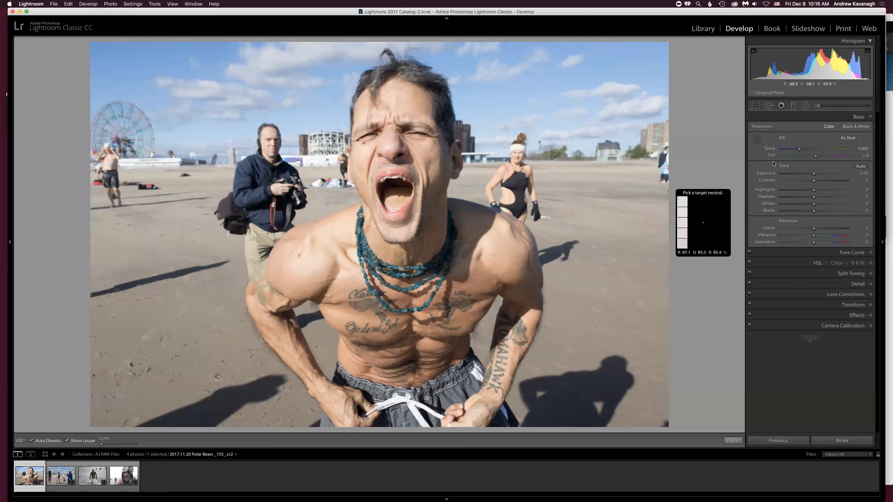
pyautogui.click(859, 138)
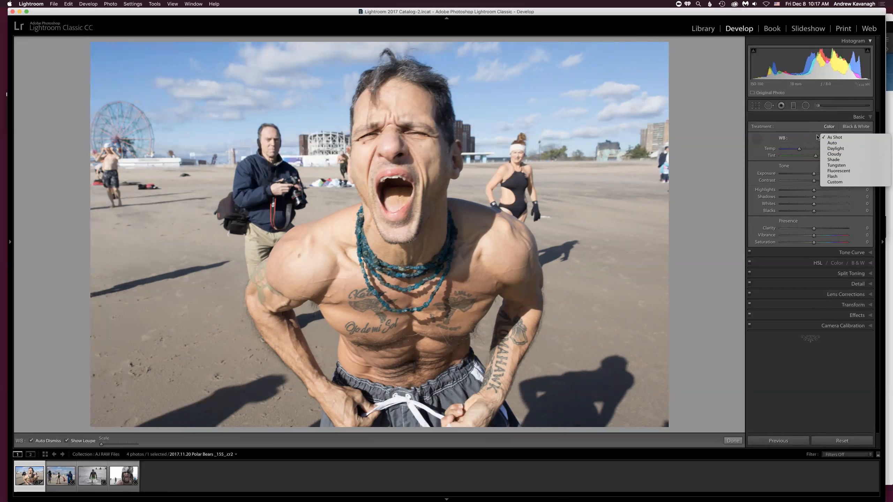
pyautogui.click(761, 139)
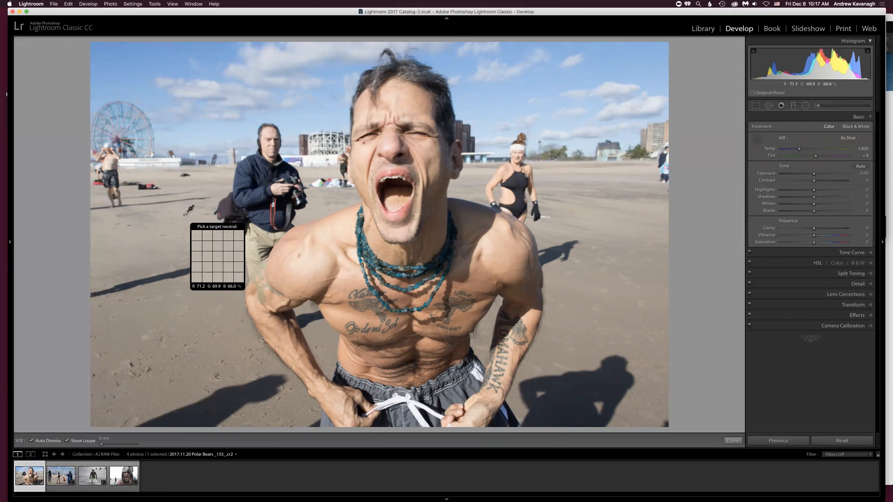
pyautogui.click(143, 233)
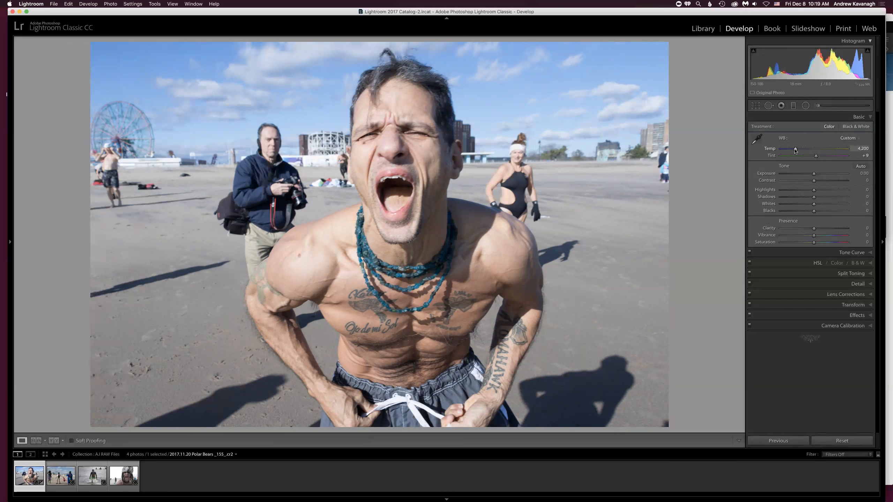
pyautogui.moveTo(796, 150); pyautogui.dragTo(797, 150)
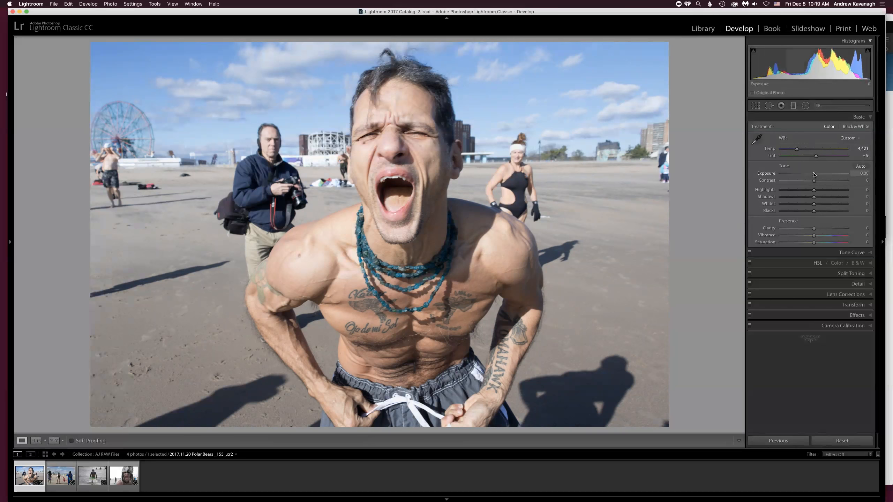
# Set the photo's Exposure to +0.05 and Contrast to +17 in the basic tone adjustments.
pyautogui.moveTo(814, 174); pyautogui.dragTo(814, 174)
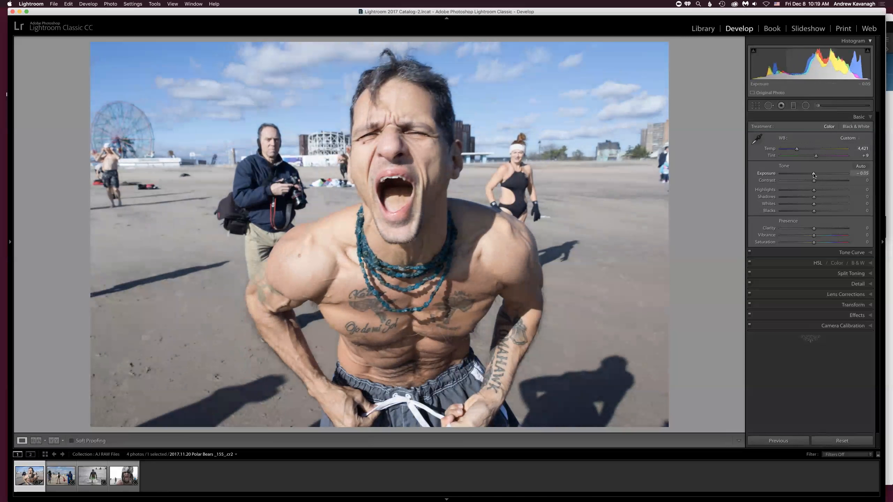
pyautogui.moveTo(814, 176); pyautogui.dragTo(814, 175)
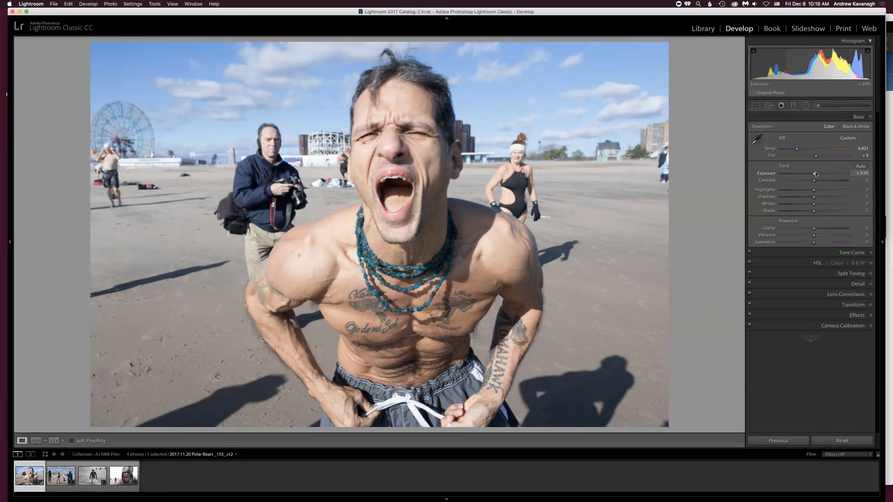
pyautogui.moveTo(815, 181); pyautogui.dragTo(821, 181)
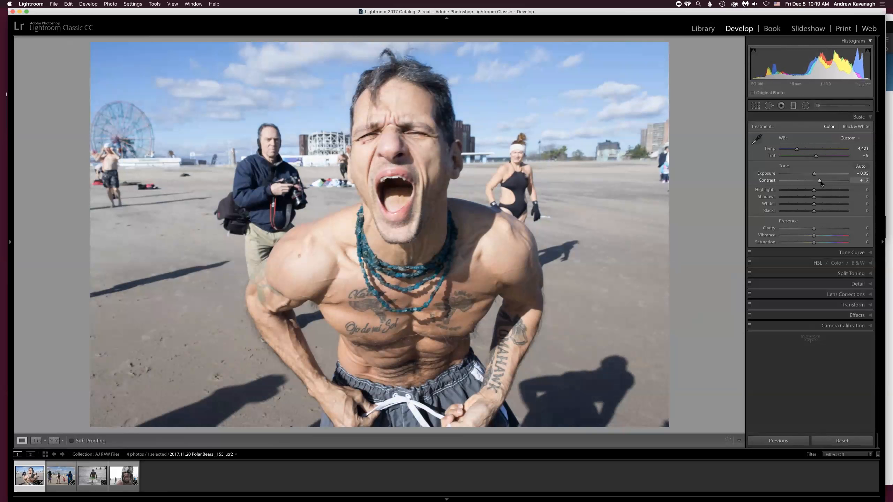
# Reduce the photo's Highlights to −67, checking the before and after views side by side along the way.
pyautogui.moveTo(814, 190); pyautogui.dragTo(791, 193)
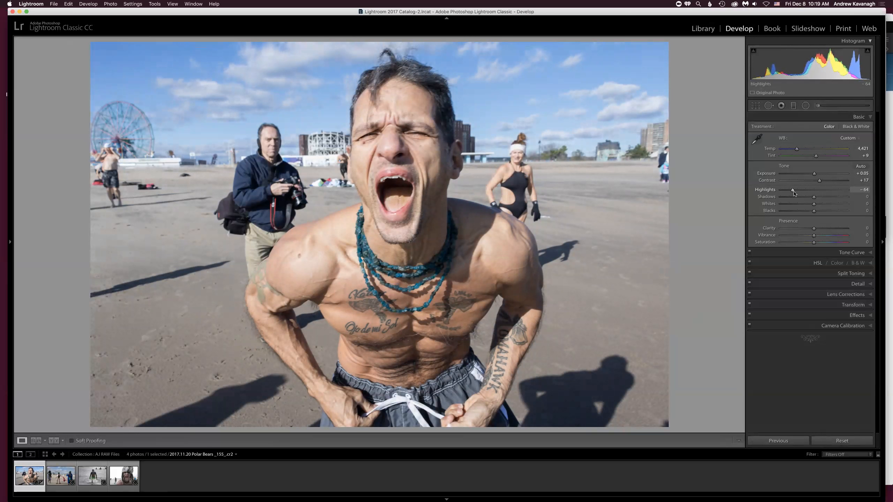
pyautogui.press('y')
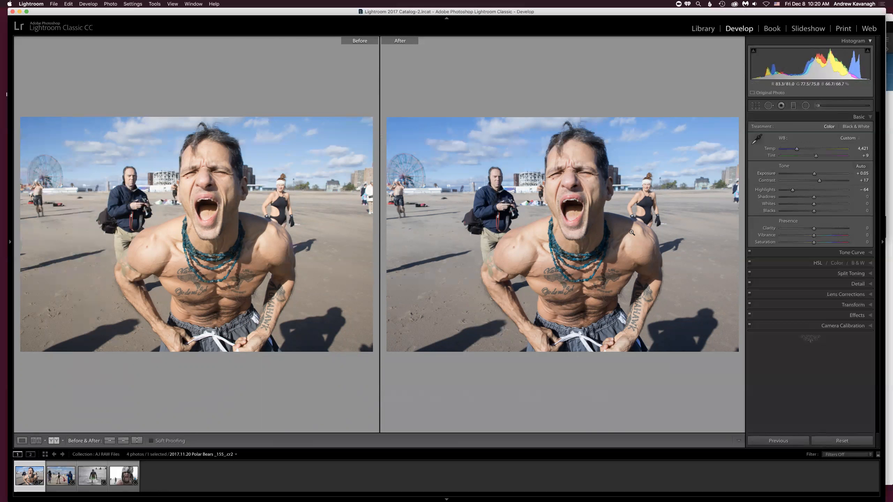
pyautogui.press('y')
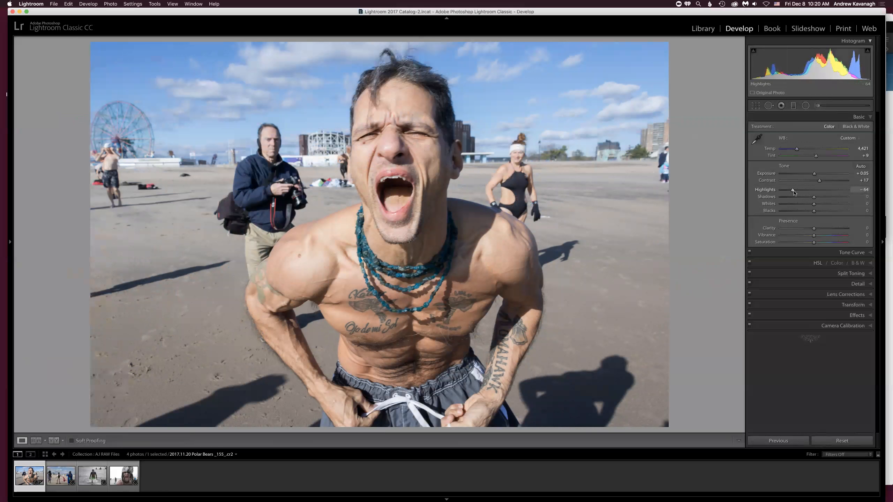
pyautogui.moveTo(791, 192); pyautogui.dragTo(790, 193)
# Apply the Medium Contrast point curve to the tone curve and slightly shift its midpoint.
pyautogui.click(845, 252)
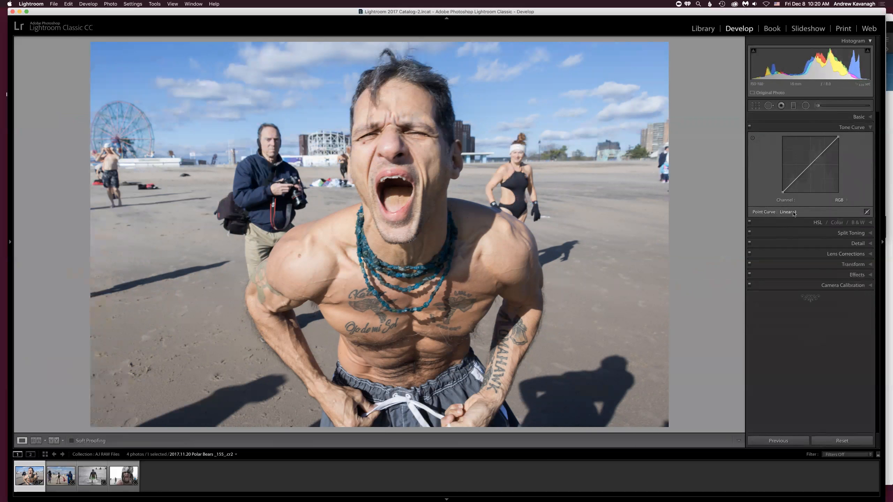
pyautogui.click(790, 212)
pyautogui.click(802, 217)
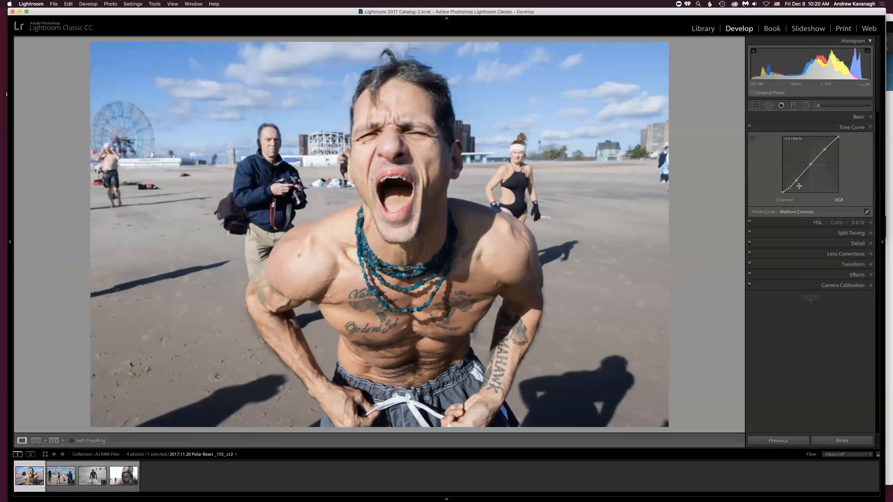
pyautogui.moveTo(811, 165); pyautogui.dragTo(812, 165)
# Set the tone curve's region values to Highlights +7, Lights −4 and Darks −4, and compare the photo before and after.
pyautogui.click(867, 212)
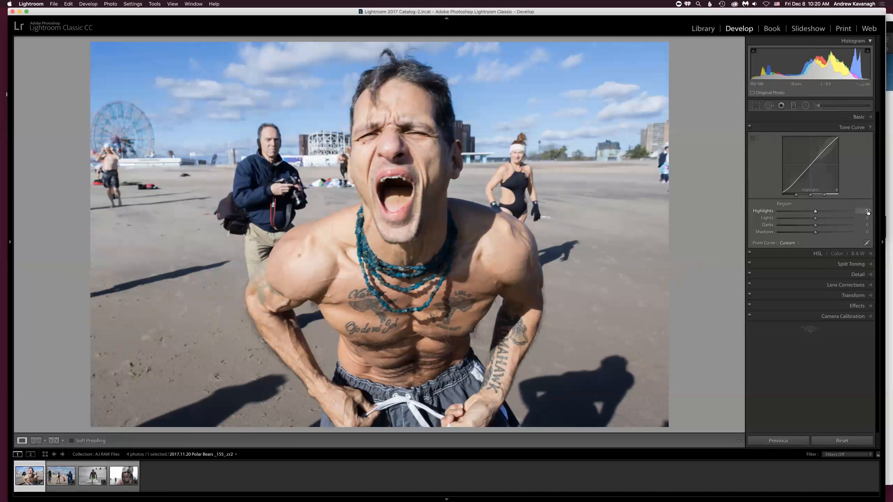
pyautogui.click(867, 243)
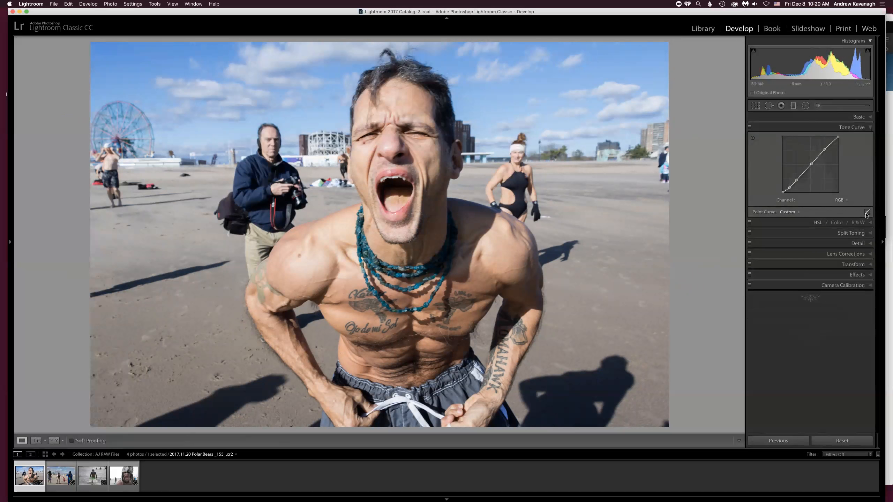
pyautogui.click(867, 212)
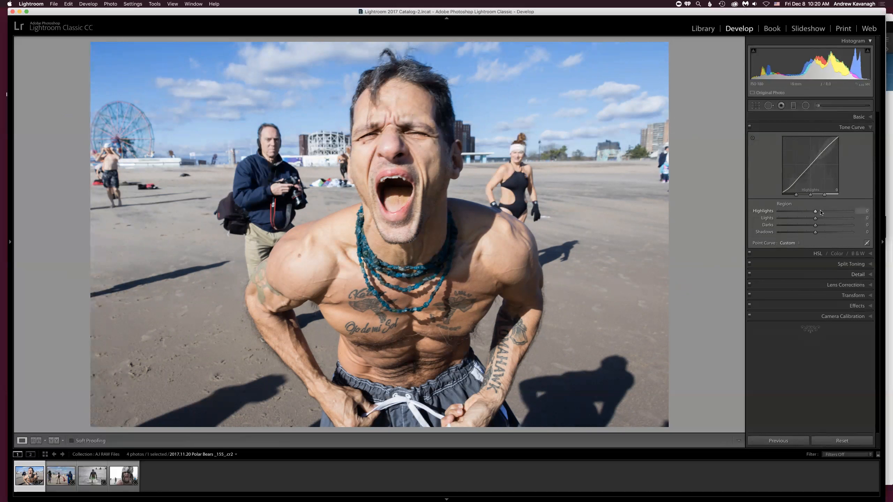
pyautogui.moveTo(815, 211); pyautogui.dragTo(814, 225)
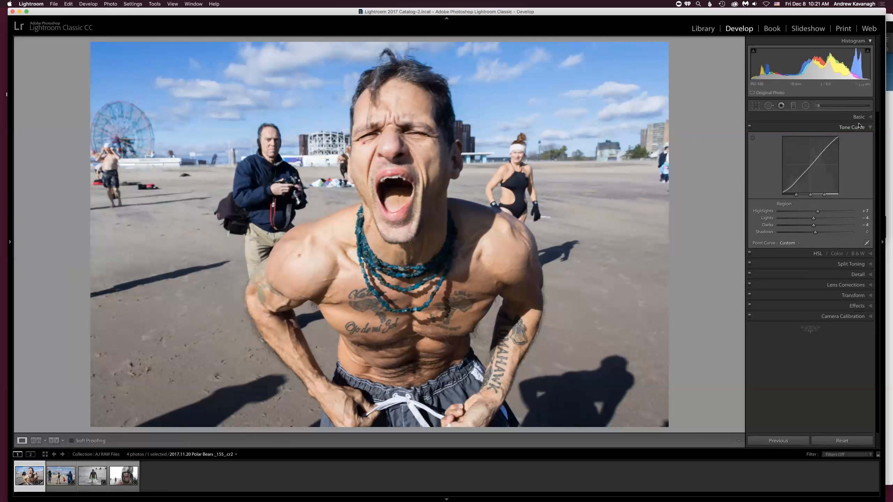
pyautogui.press('y')
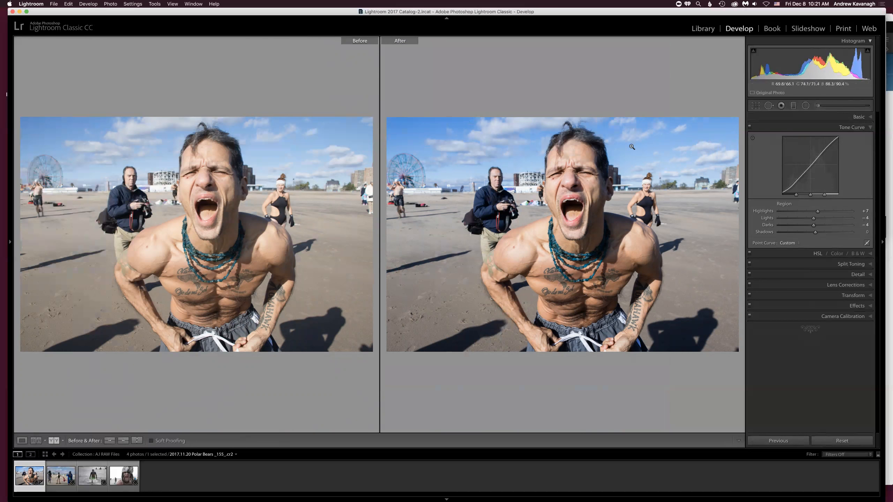
pyautogui.press('y')
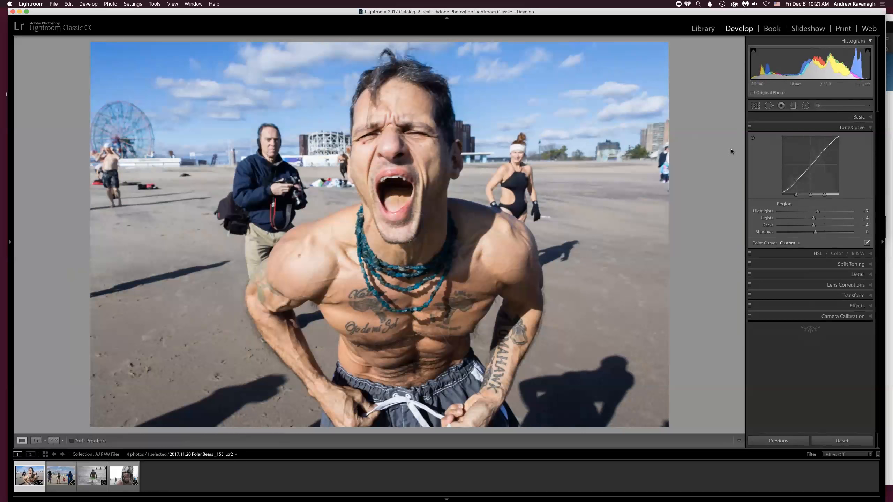
# Raise the basic Shadows to +11 and Whites to +3, comparing before and after between the two adjustments.
pyautogui.click(858, 118)
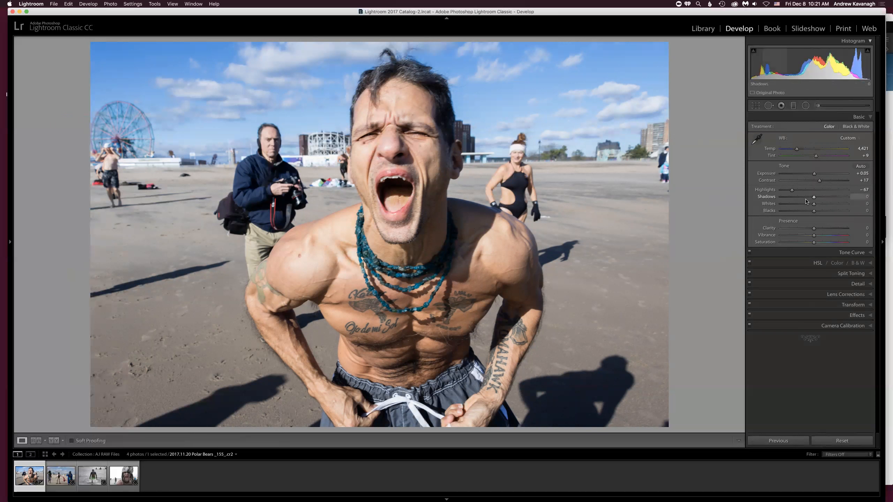
pyautogui.moveTo(813, 198); pyautogui.dragTo(816, 197)
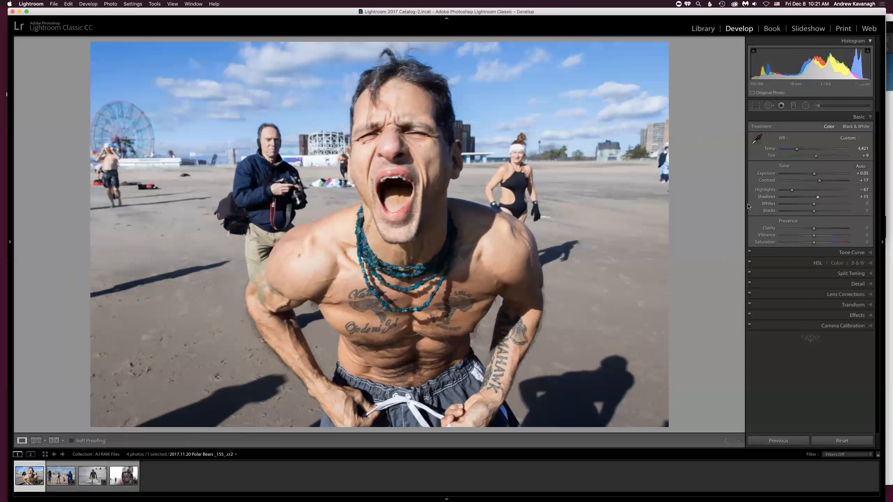
pyautogui.press('y')
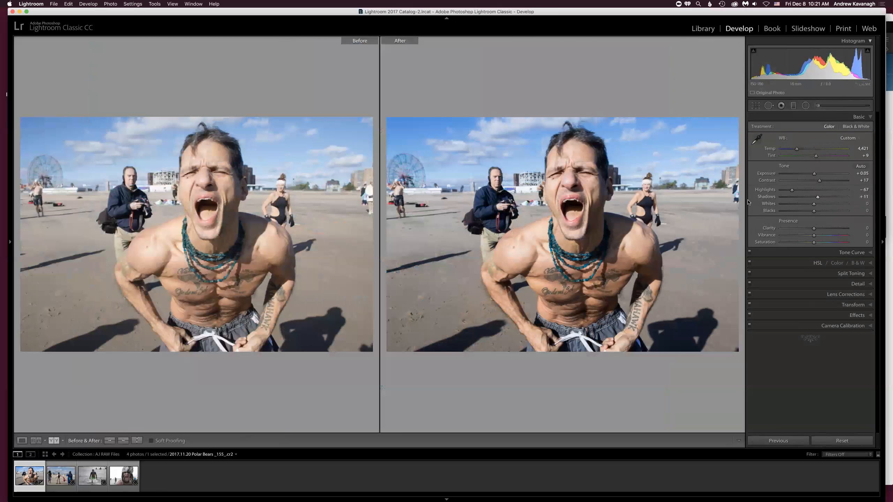
pyautogui.press('y')
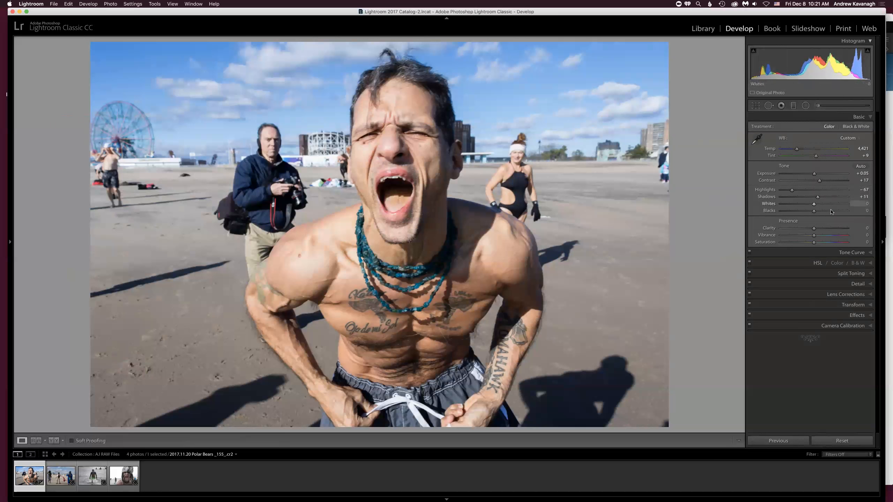
pyautogui.moveTo(815, 206); pyautogui.dragTo(816, 206)
# Set the photo's Clarity to +17 and Vibrance to +13.
pyautogui.moveTo(814, 230); pyautogui.dragTo(819, 231)
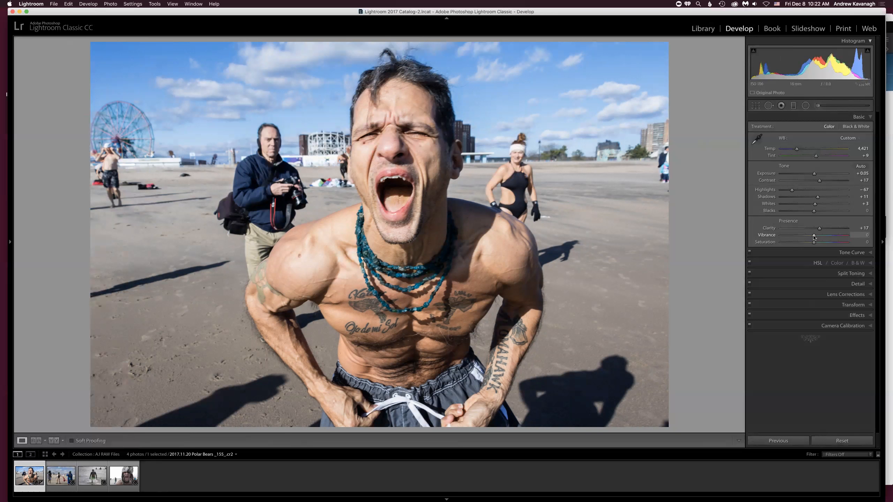
pyautogui.moveTo(814, 238); pyautogui.dragTo(818, 239)
pyautogui.moveTo(818, 236); pyautogui.dragTo(818, 238)
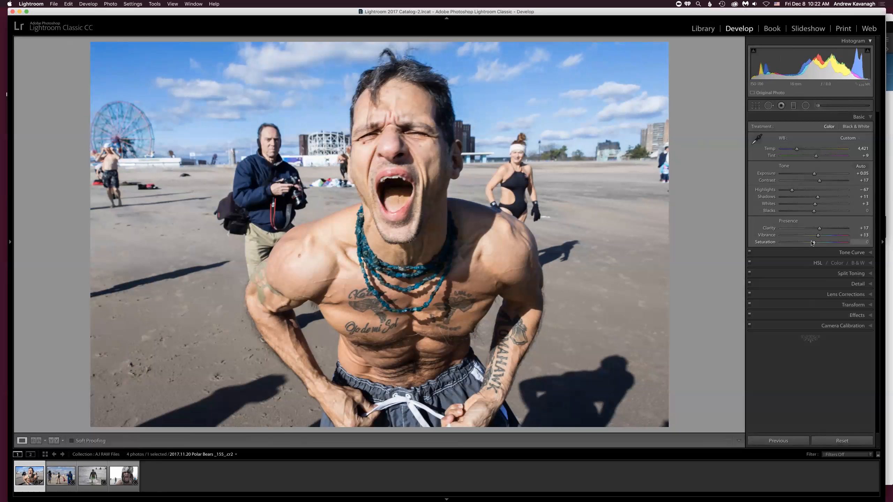
# Try a strong Saturation of +64 on the photo and reset it to 0.
pyautogui.moveTo(814, 243); pyautogui.dragTo(835, 242)
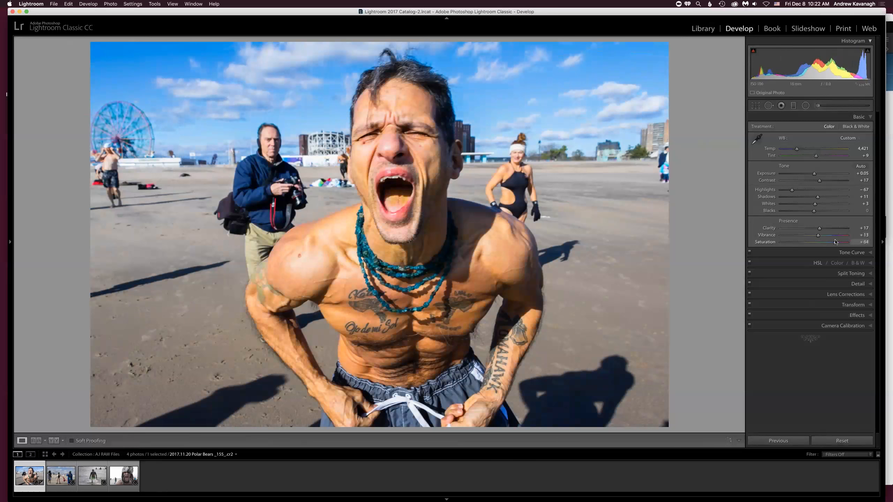
pyautogui.moveTo(836, 242); pyautogui.dragTo(835, 243)
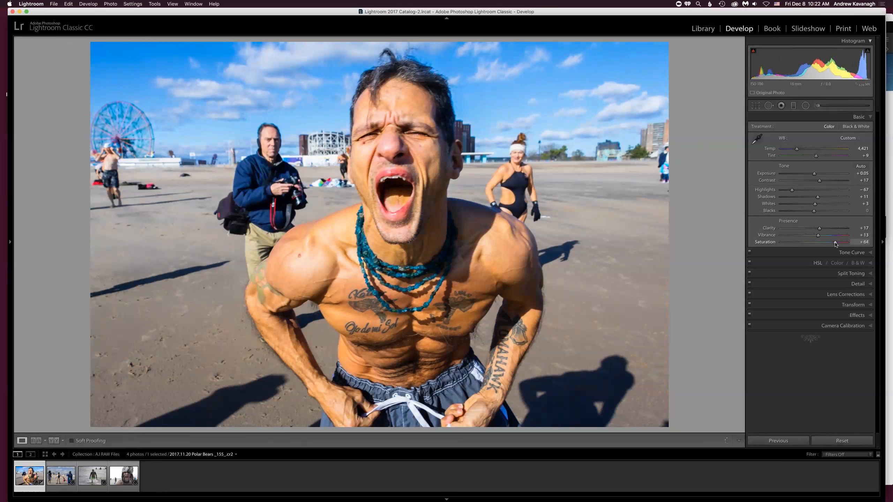
pyautogui.doubleClick(768, 243)
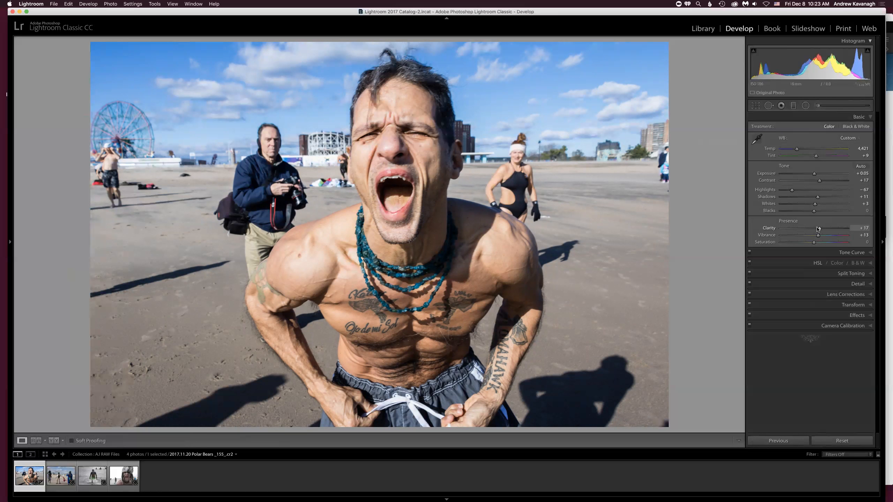
# Set Clarity to +15 after trying −71 and resetting it, and compare the photo before and after.
pyautogui.moveTo(819, 229); pyautogui.dragTo(790, 238)
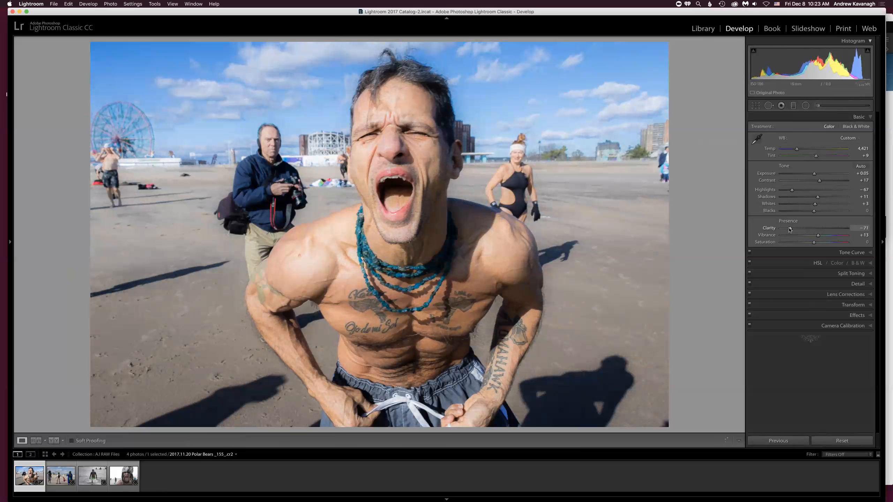
pyautogui.doubleClick(790, 228)
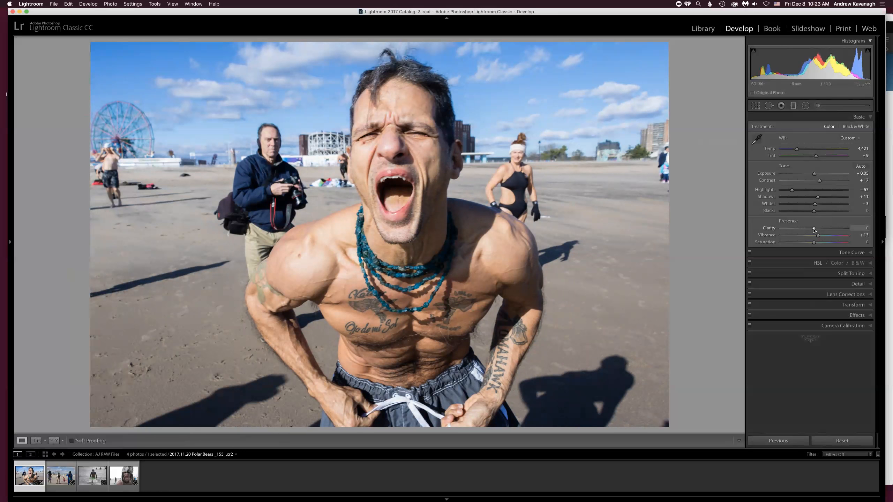
pyautogui.moveTo(814, 230); pyautogui.dragTo(819, 232)
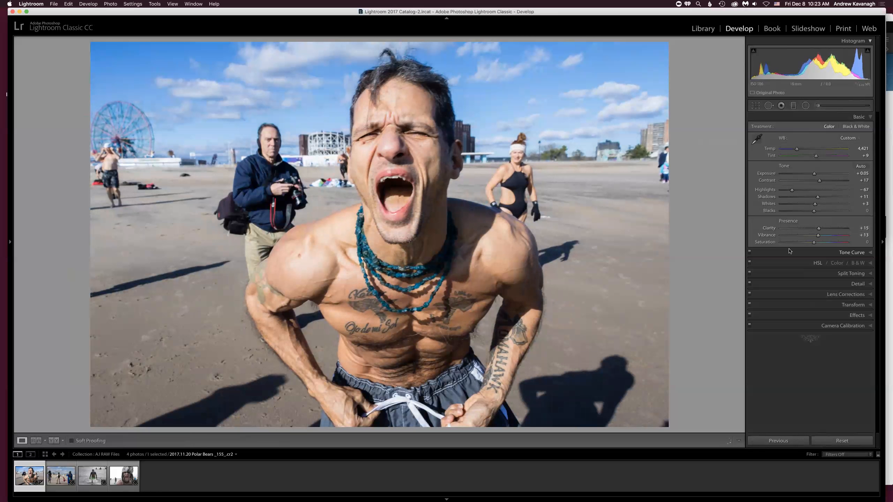
pyautogui.press('y')
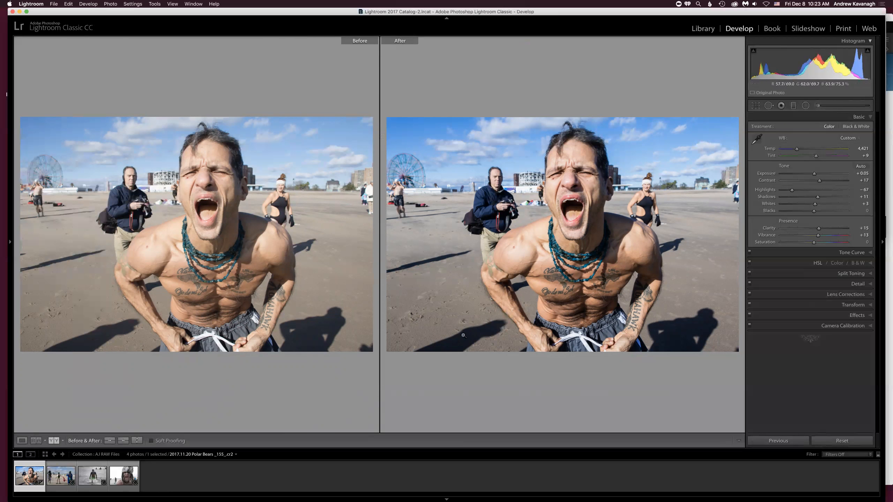
pyautogui.press('y')
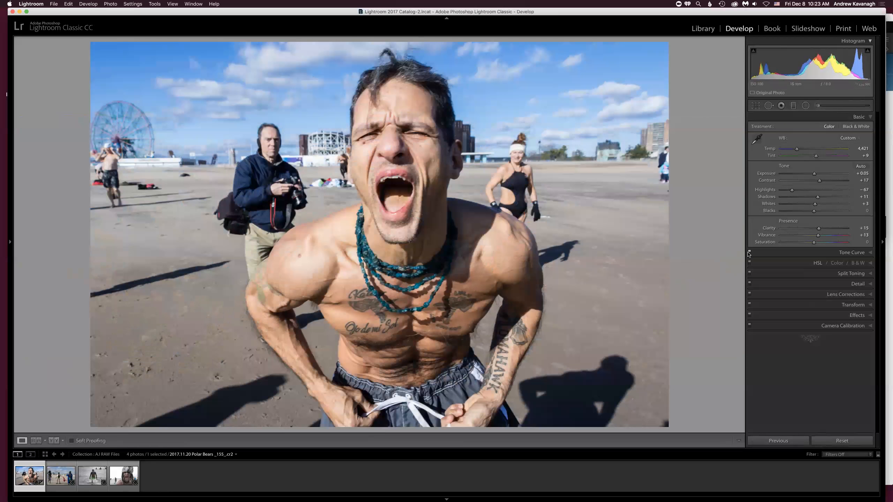
# Center the Detail preview on the man's nose and set the sharpening Amount to 29.
pyautogui.click(854, 284)
pyautogui.moveTo(802, 234); pyautogui.dragTo(810, 277)
pyautogui.moveTo(811, 185); pyautogui.dragTo(766, 210)
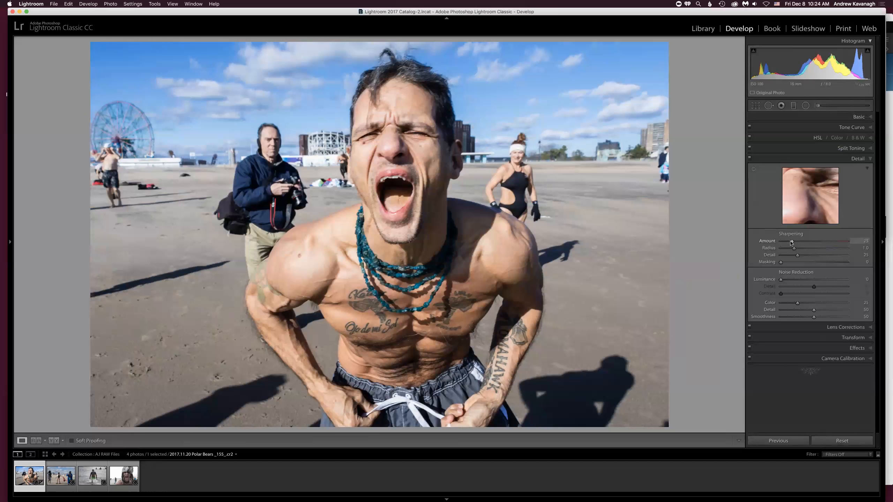
pyautogui.moveTo(792, 242); pyautogui.dragTo(794, 243)
# Try sharpening Masking at 82 with the edge mask shown, and return it to 0.
pyautogui.press('alt')
pyautogui.moveTo(780, 264); pyautogui.dragTo(836, 264)
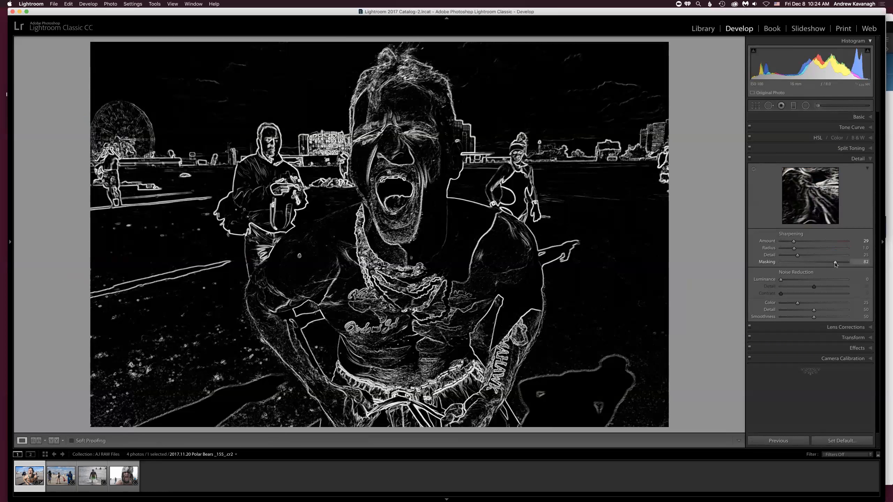
pyautogui.moveTo(836, 264); pyautogui.dragTo(776, 269)
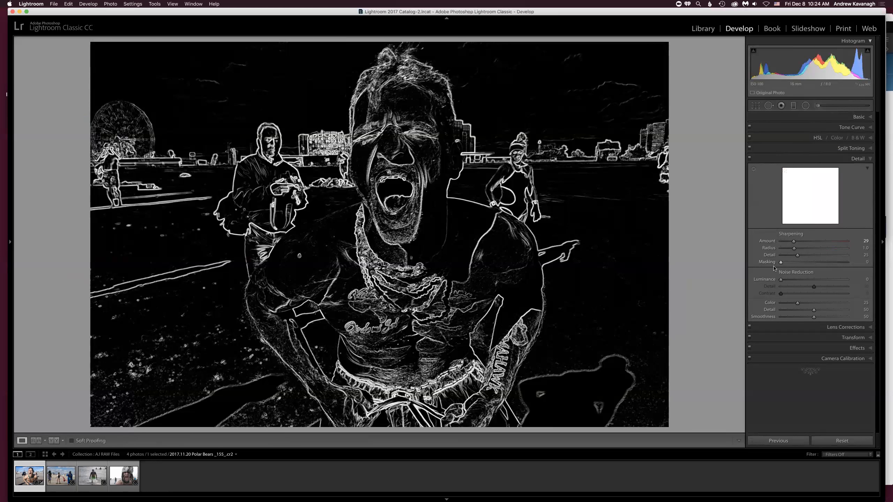
# Set the sharpening Masking to 85 while viewing the black-and-white edge mask.
pyautogui.press('alt')
pyautogui.keyDown('alt'); pyautogui.click(781, 263); pyautogui.keyUp('alt')
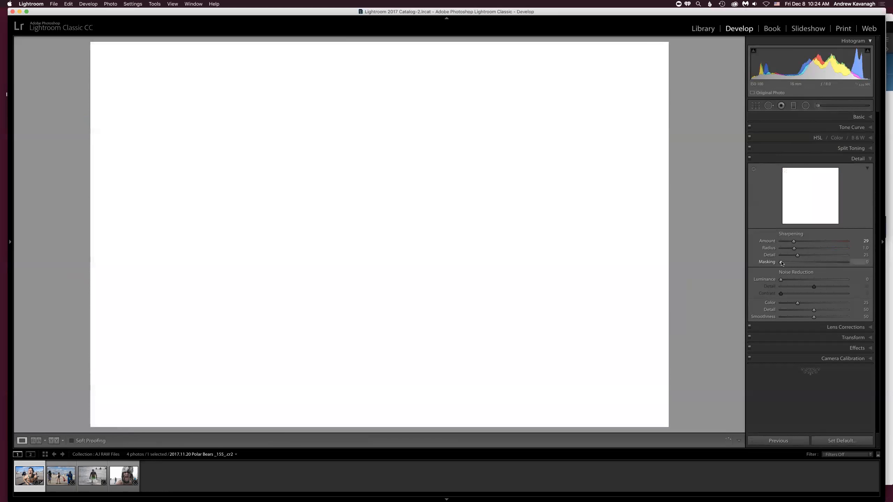
pyautogui.moveTo(781, 263); pyautogui.dragTo(838, 268)
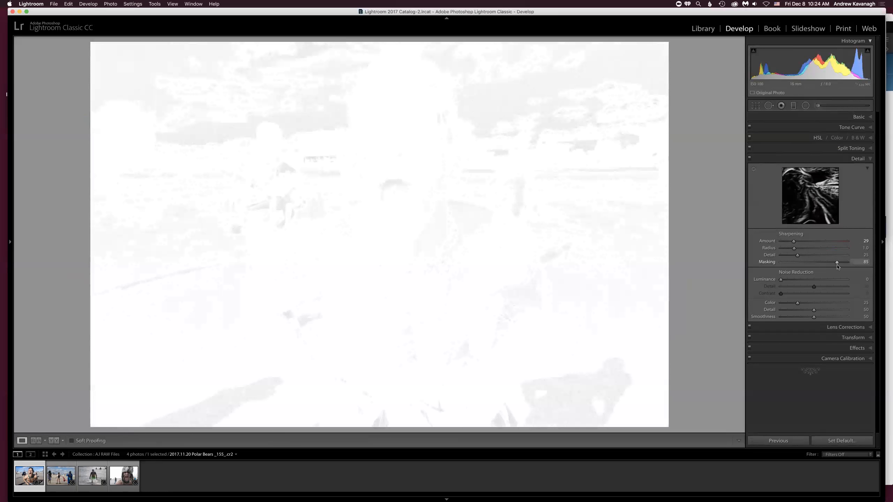
pyautogui.moveTo(837, 266); pyautogui.dragTo(837, 267)
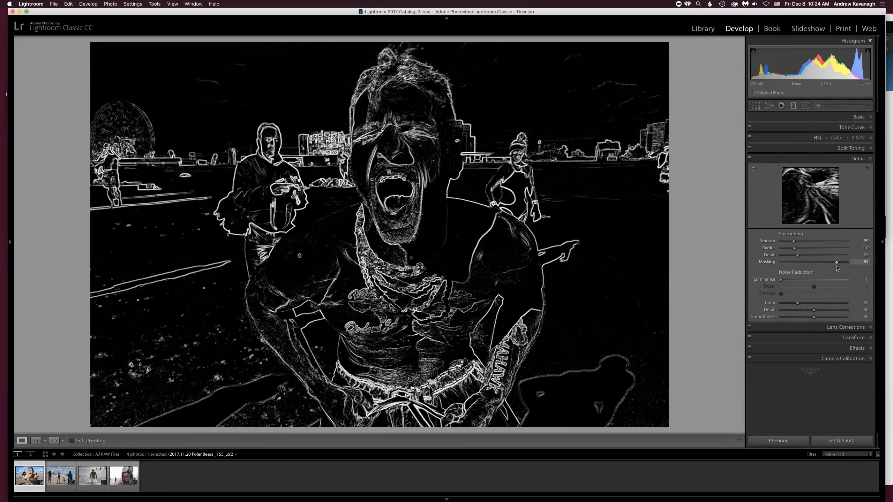
pyautogui.moveTo(837, 267); pyautogui.dragTo(839, 267)
pyautogui.moveTo(839, 268); pyautogui.dragTo(837, 269)
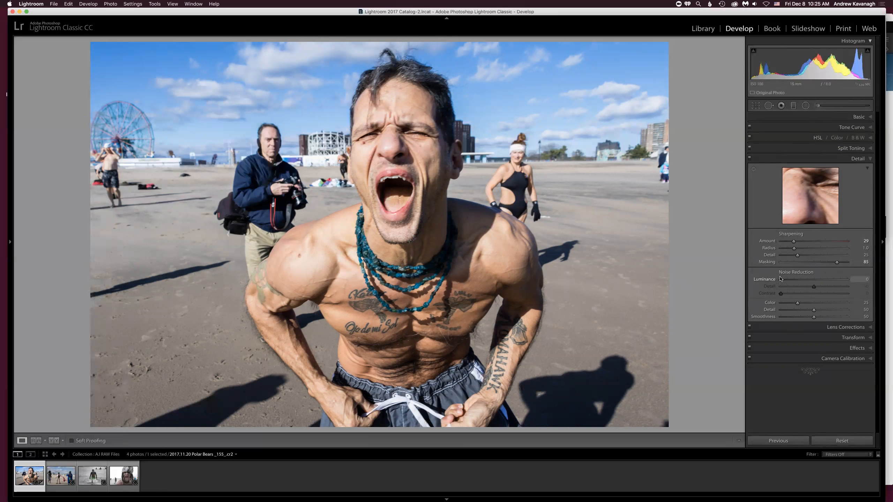
# Set the noise reduction Luminance to 2 and the Dehaze Amount to +8.
pyautogui.moveTo(781, 279); pyautogui.dragTo(783, 279)
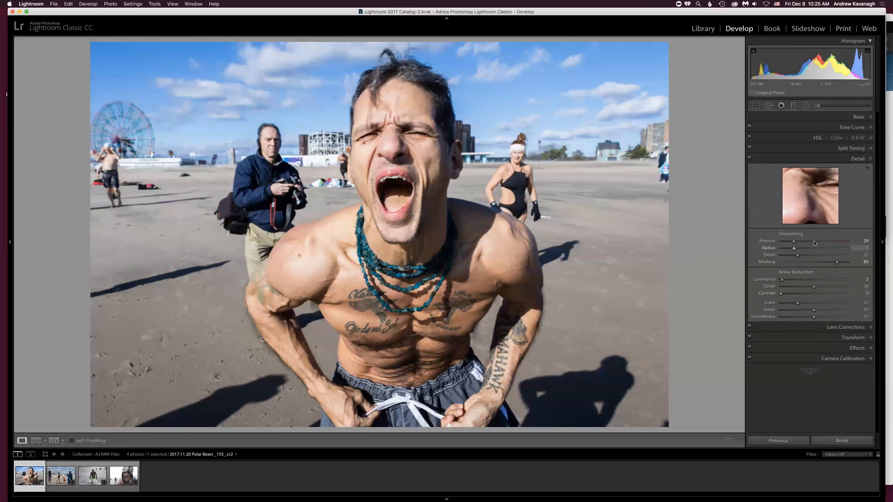
pyautogui.click(841, 117)
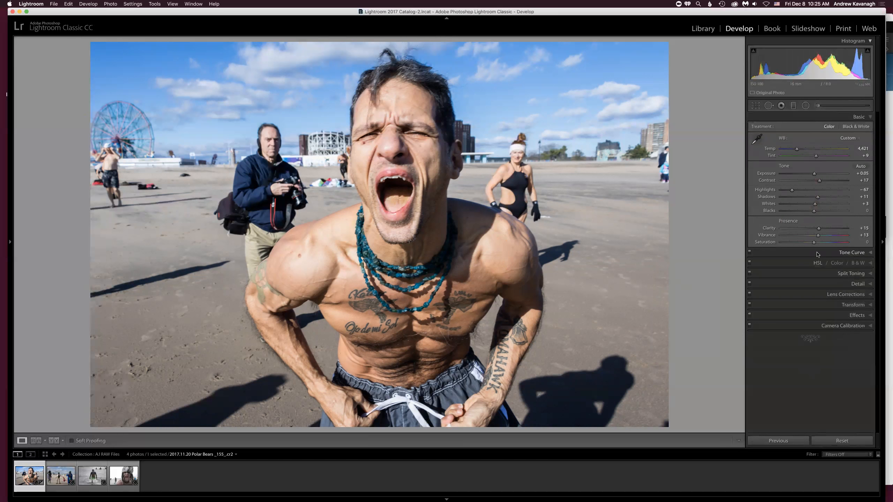
pyautogui.click(859, 317)
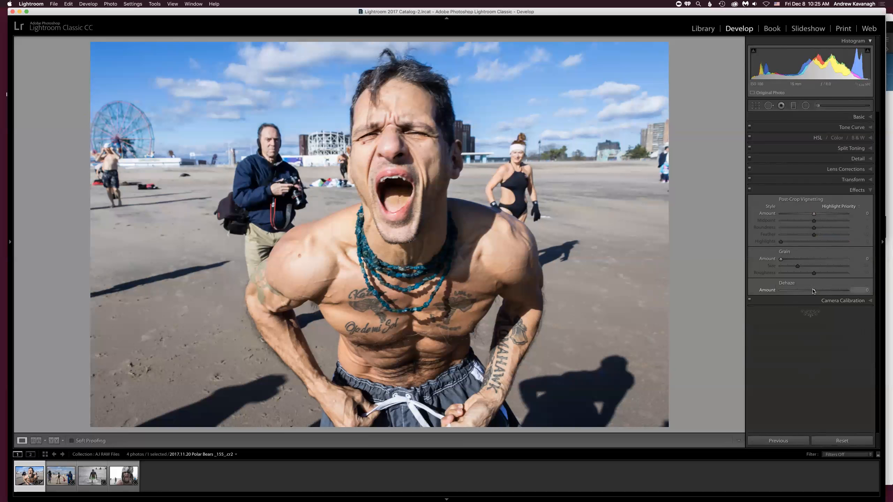
pyautogui.moveTo(815, 292); pyautogui.dragTo(816, 292)
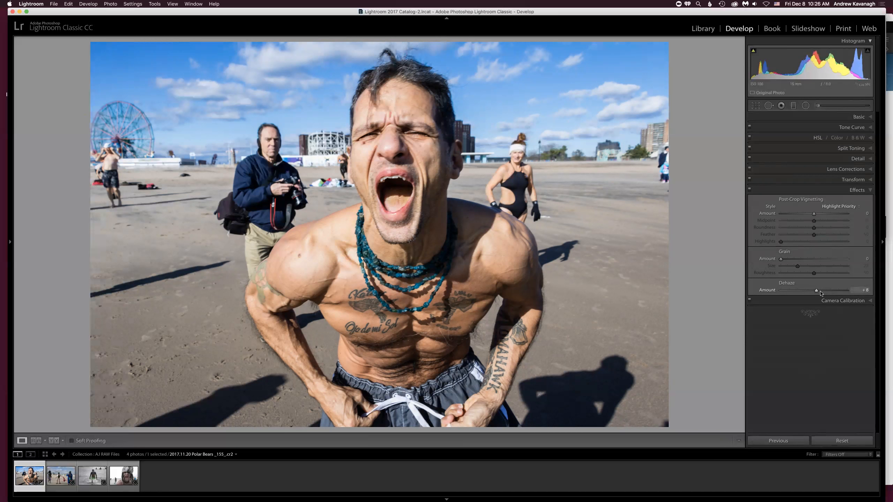
# Review the Basic and Effects settings, and compare the photo before and after side by side.
pyautogui.click(858, 117)
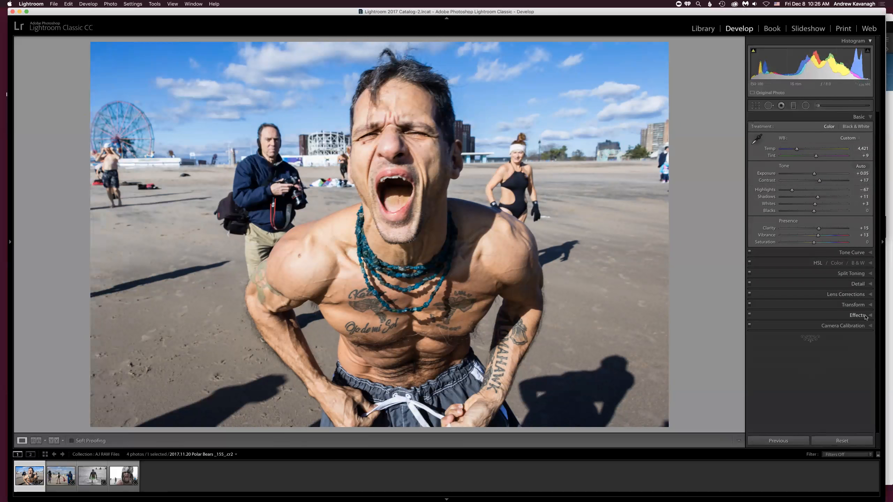
pyautogui.click(858, 315)
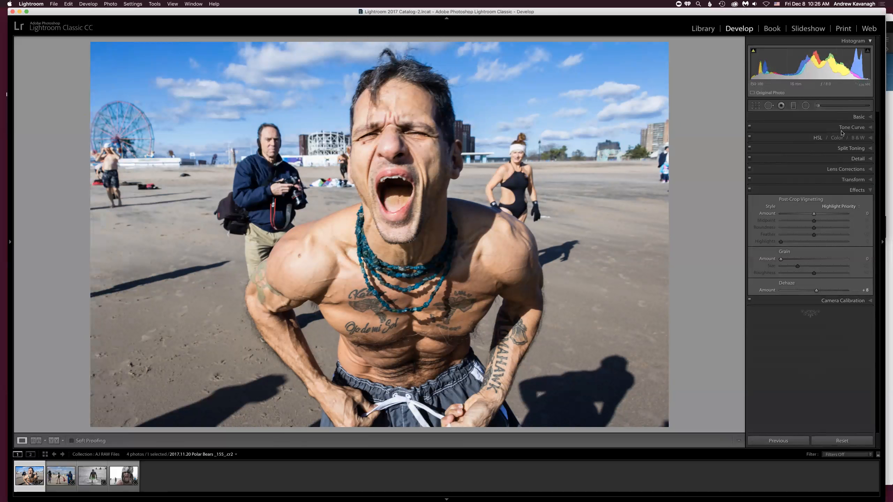
pyautogui.click(829, 118)
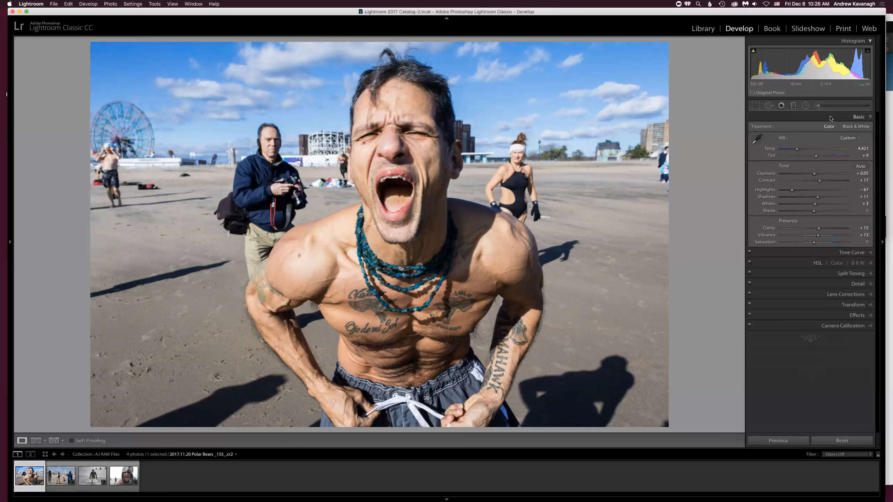
pyautogui.press('y')
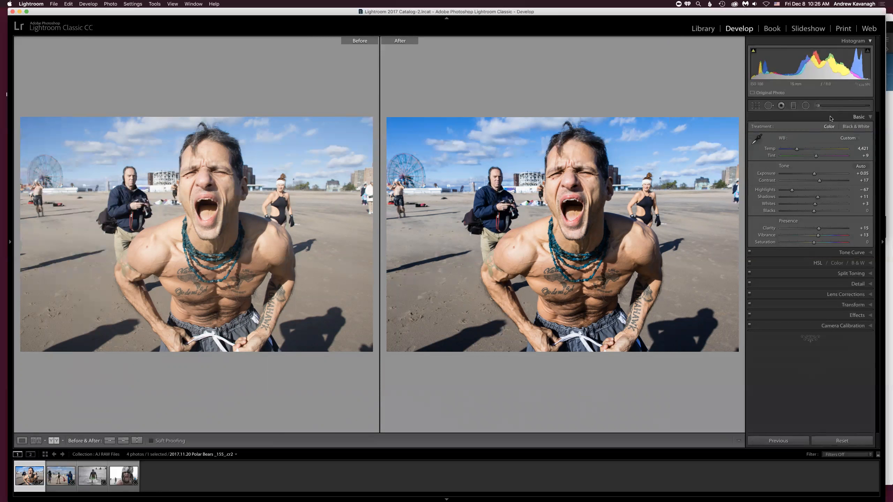
pyautogui.press('y')
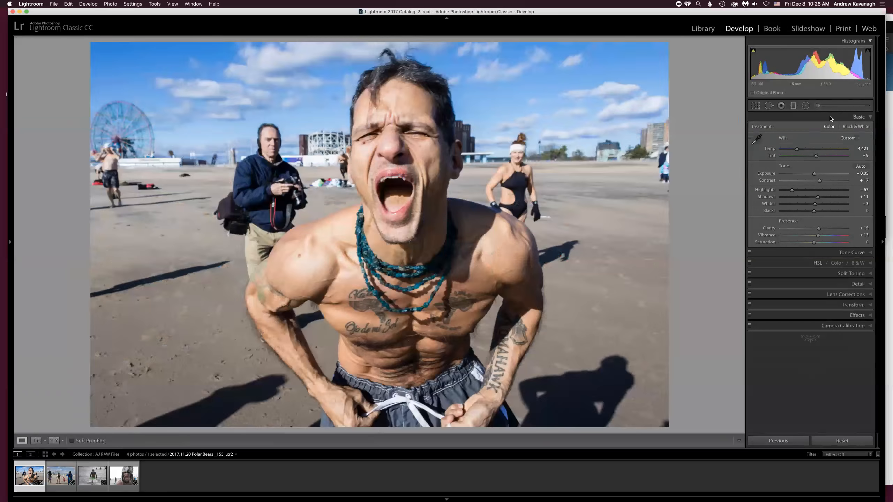
# Switch to the Library module and view the edited portrait in Grid and Loupe view.
pyautogui.click(704, 28)
pyautogui.press('e')
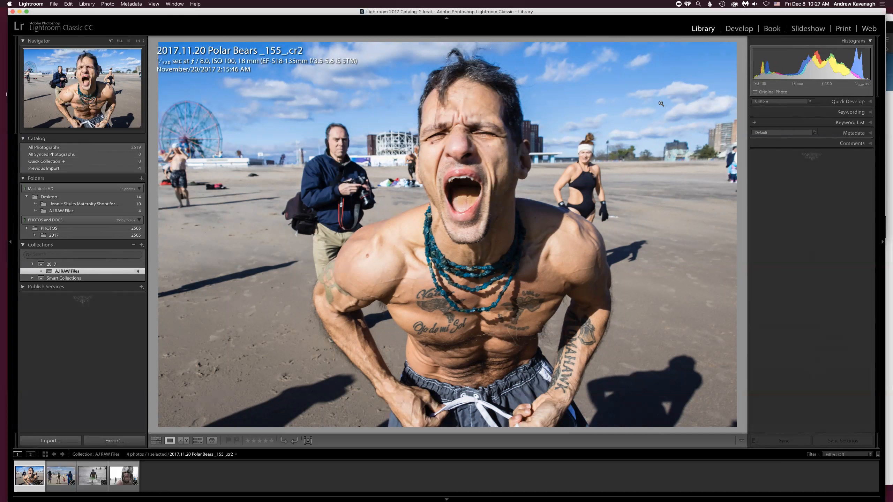
pyautogui.press('g')
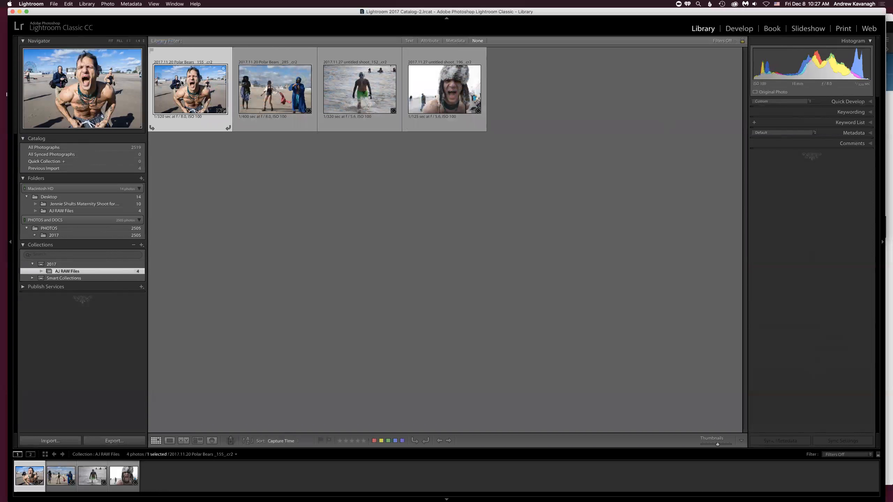
pyautogui.doubleClick(195, 92)
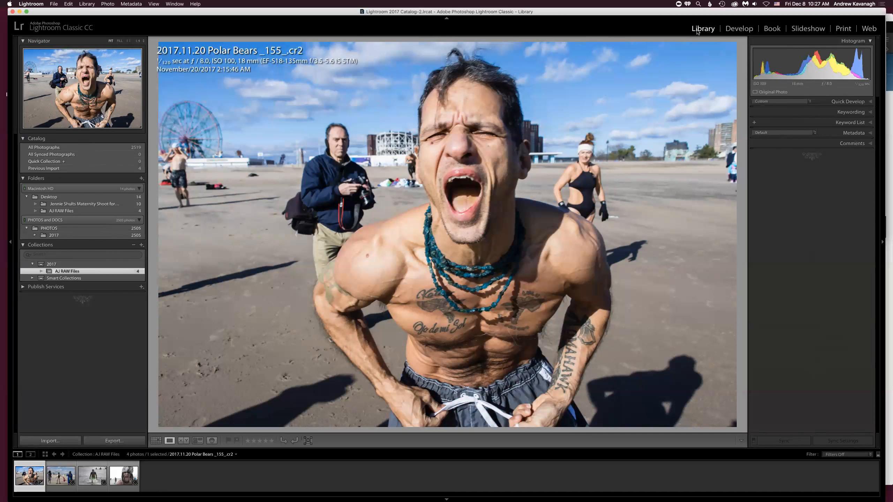
pyautogui.press('g')
pyautogui.press('e')
# Switch to Photoshop and close all the open scanned documents and images.
pyautogui.moveTo(346, 498)
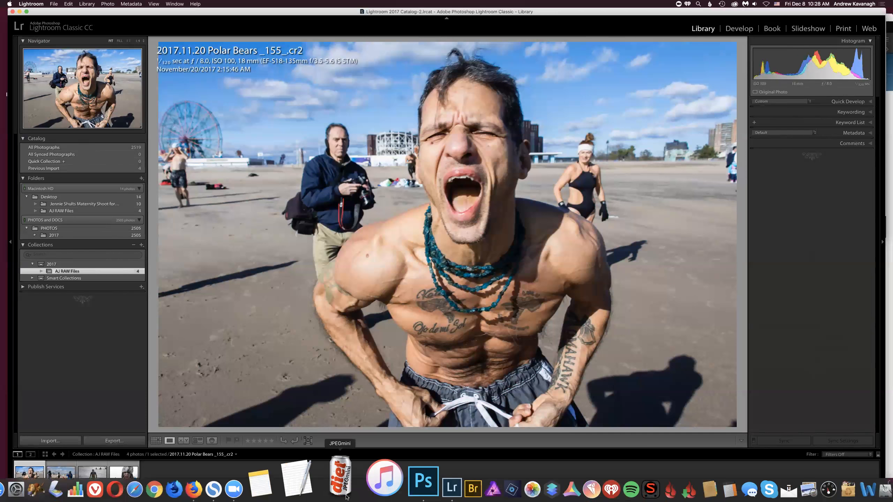
pyautogui.click(380, 486)
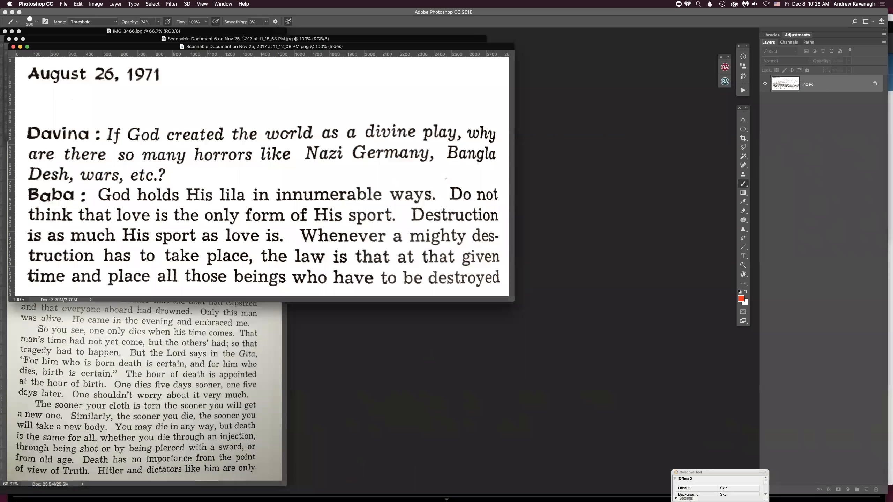
pyautogui.moveTo(327, 46); pyautogui.dragTo(339, 319)
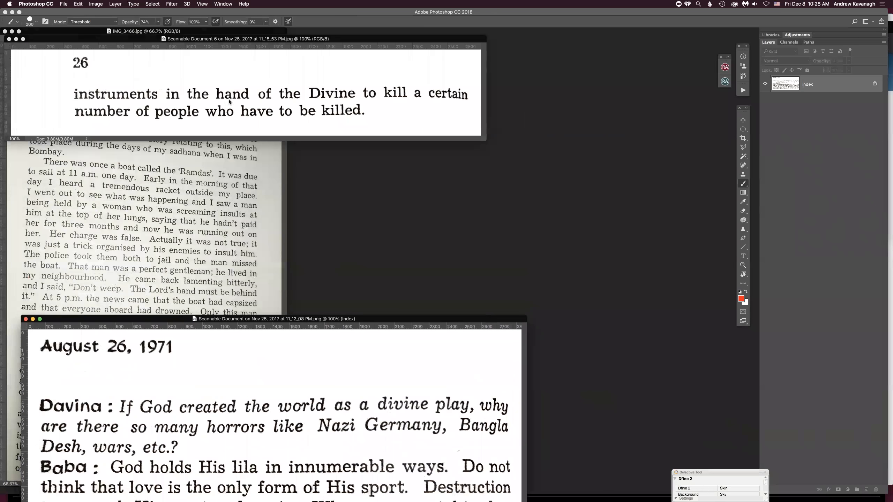
pyautogui.click(9, 39)
pyautogui.click(4, 31)
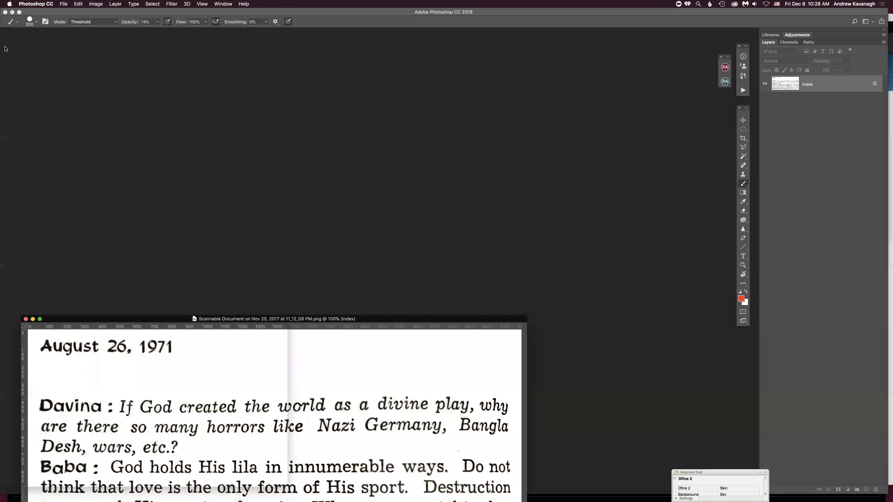
pyautogui.click(25, 319)
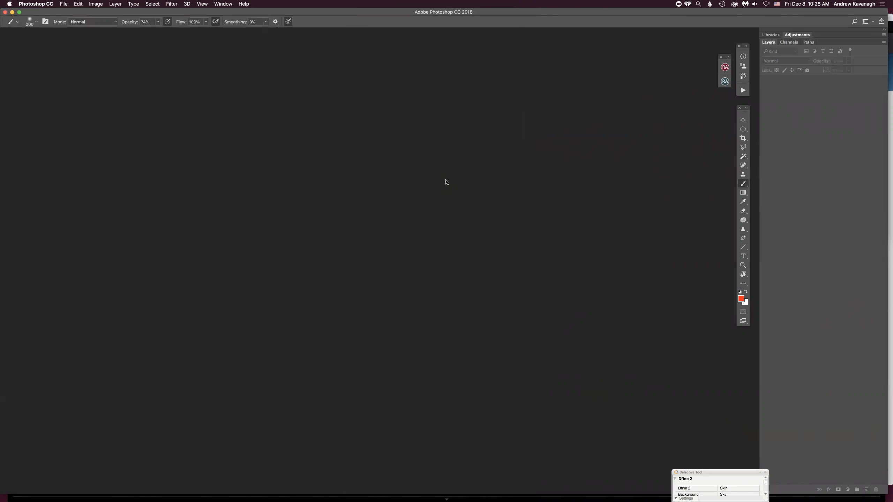
# Return to Lightroom, open the edited beach portrait in Photoshop, and switch to Photoshop.
pyautogui.press('super+Tab')
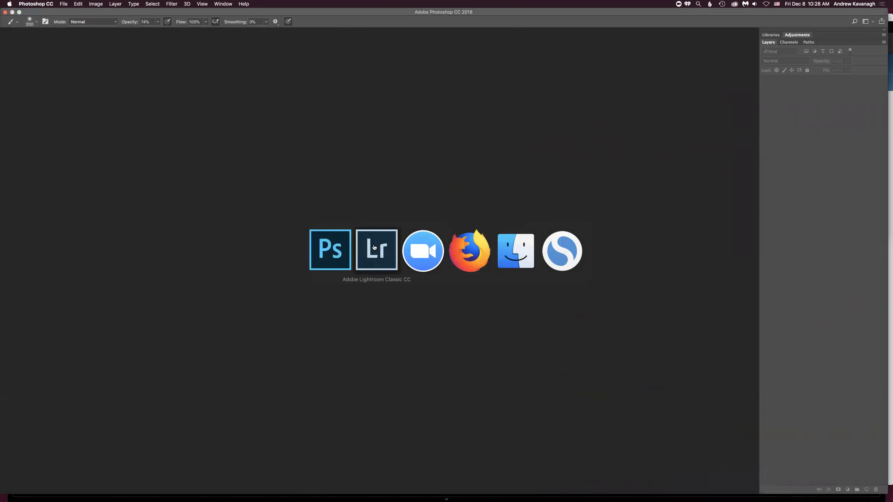
pyautogui.click(374, 247)
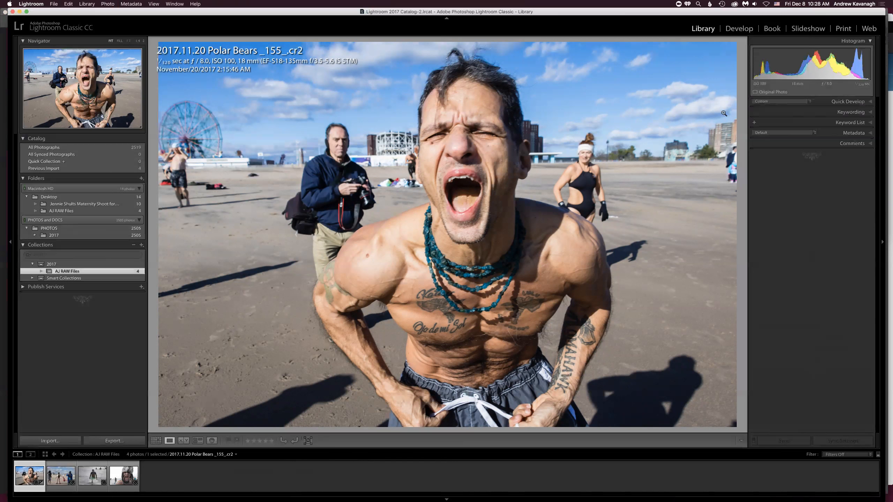
pyautogui.press('super+Tab')
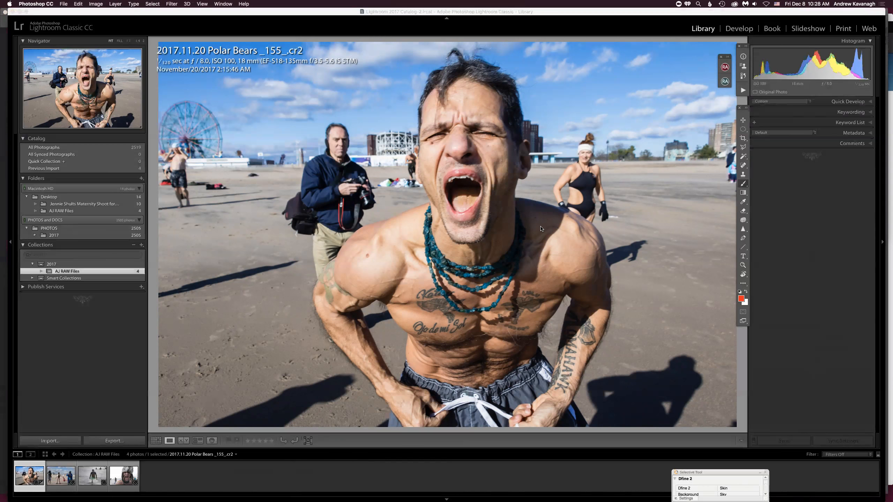
pyautogui.click(628, 126)
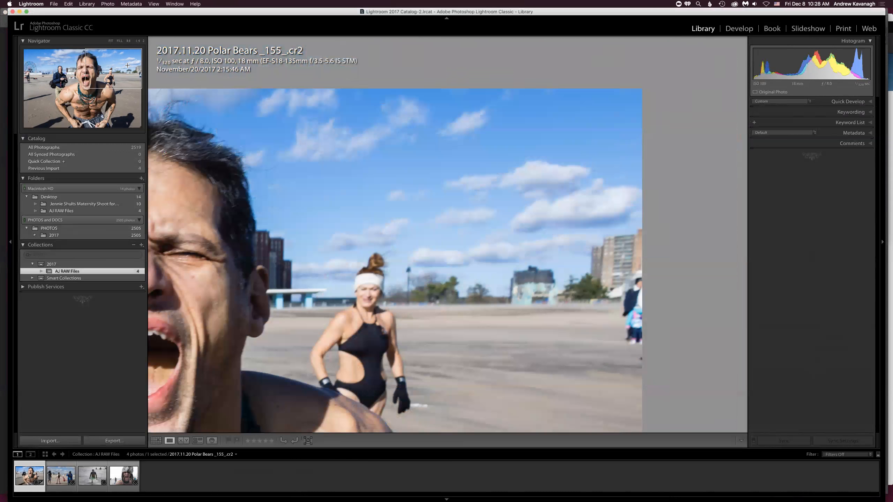
pyautogui.click(111, 41)
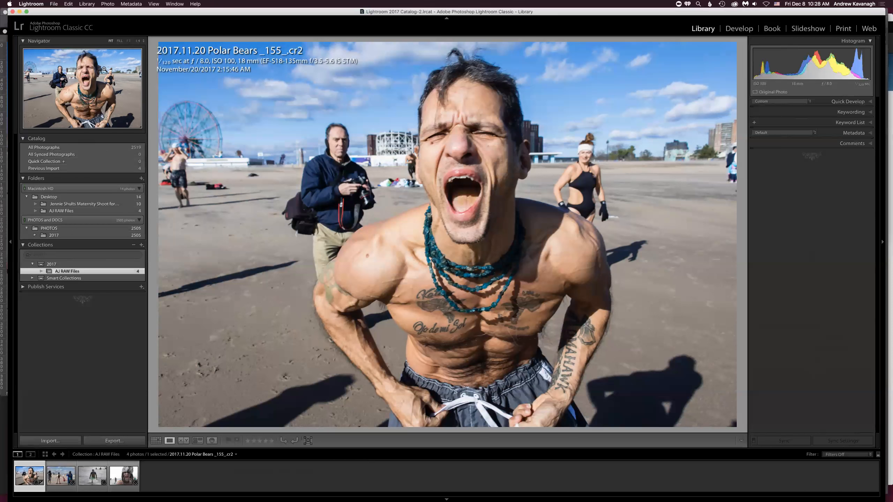
pyautogui.press('super+Tab')
pyautogui.click(369, 250)
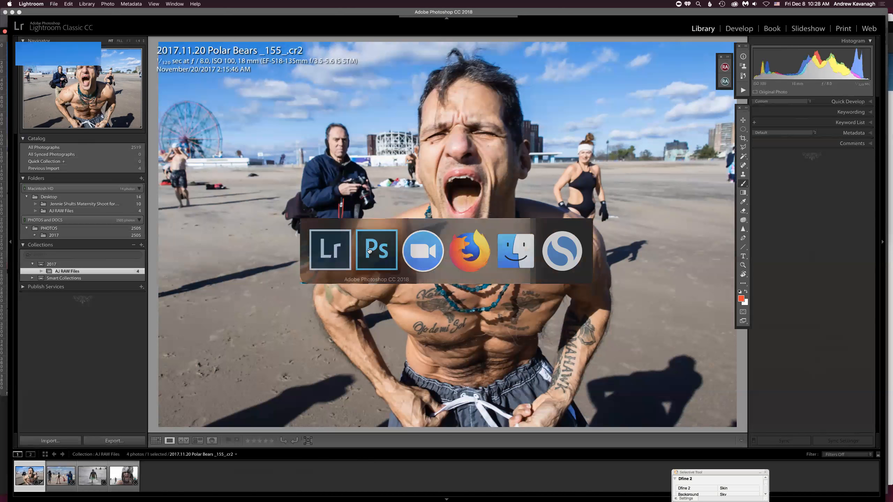
# Show the portrait in full screen mode with the menu bar, collapse the Selective Tool palette and move it aside.
pyautogui.moveTo(325, 34); pyautogui.dragTo(445, 62)
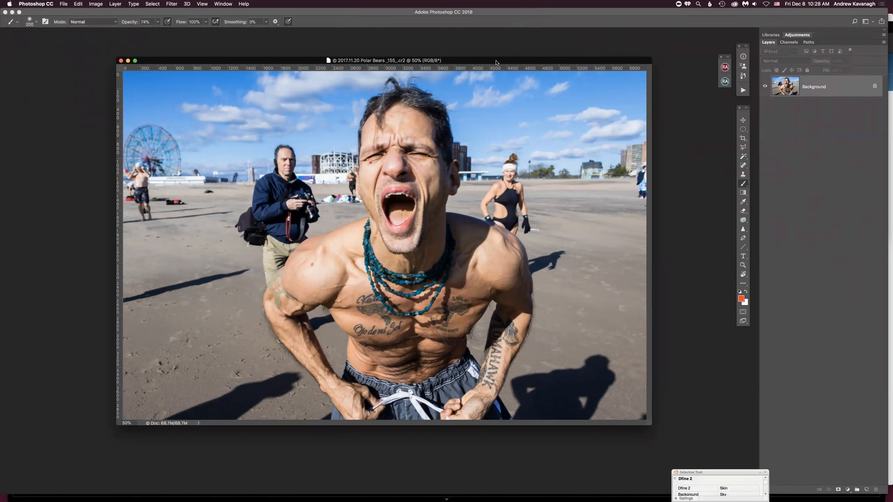
pyautogui.moveTo(504, 62); pyautogui.dragTo(536, 66)
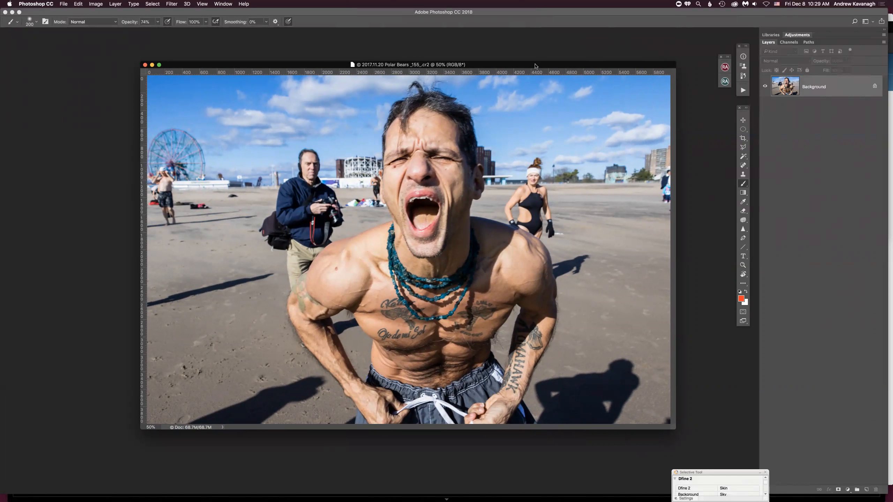
pyautogui.press('f')
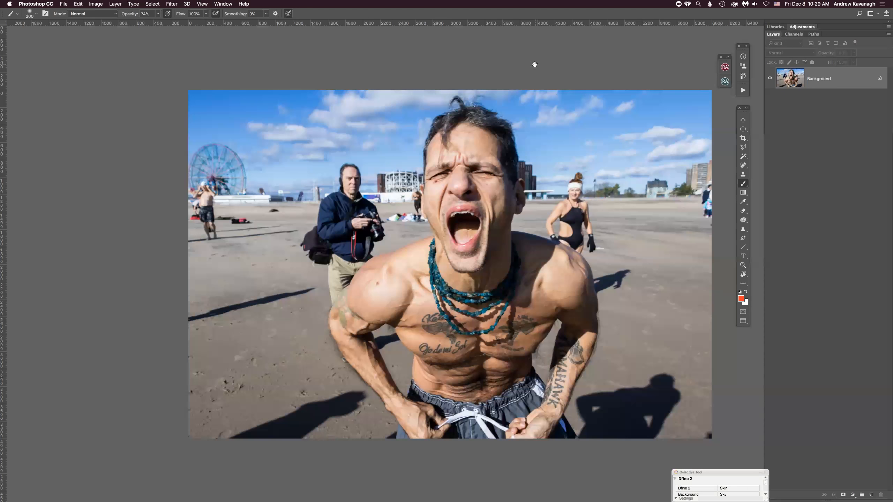
pyautogui.moveTo(579, 278)
pyautogui.mouseDown()
pyautogui.moveTo(542, 264)
pyautogui.moveTo(563, 273)
pyautogui.mouseUp()
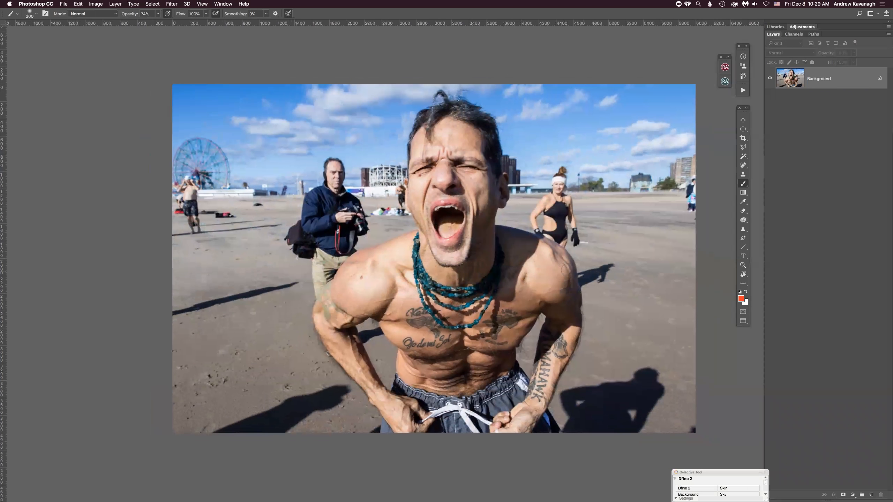
pyautogui.click(761, 474)
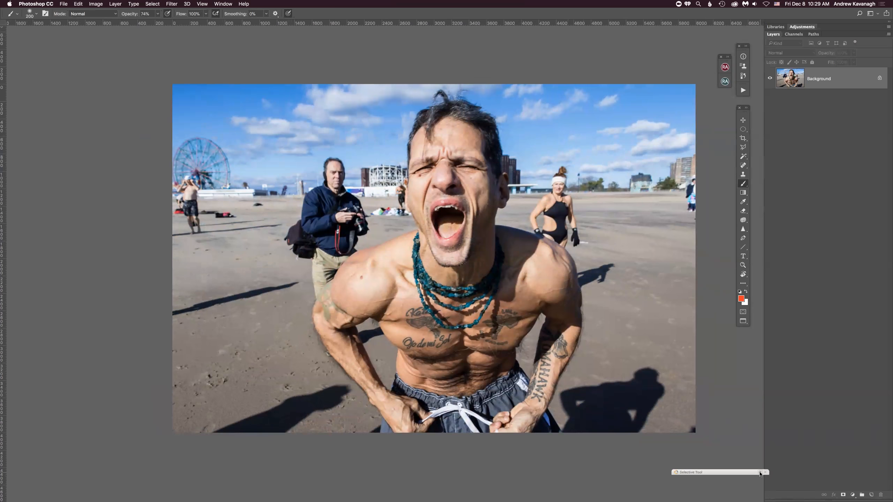
pyautogui.moveTo(740, 474); pyautogui.dragTo(706, 478)
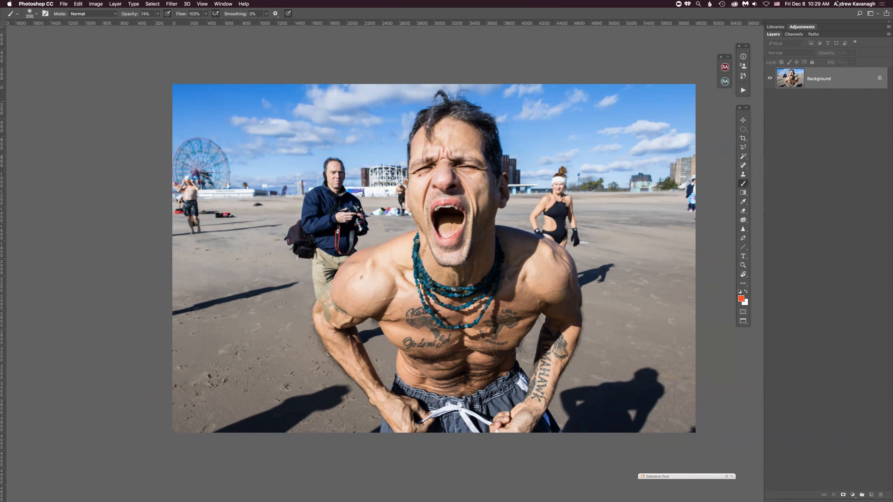
# Duplicate the Background onto a new layer named Retouched, and toggle its visibility to compare it with the original.
pyautogui.click(743, 121)
pyautogui.press('super+shift+n')
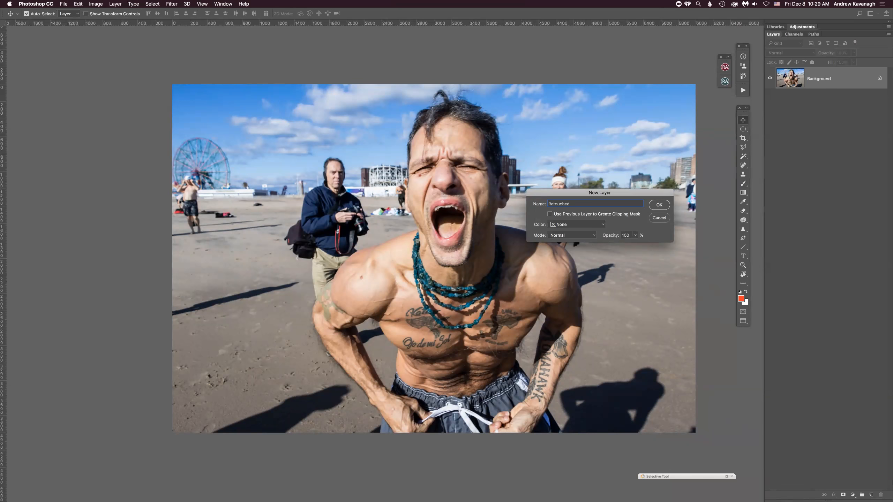
pyautogui.press('Return')
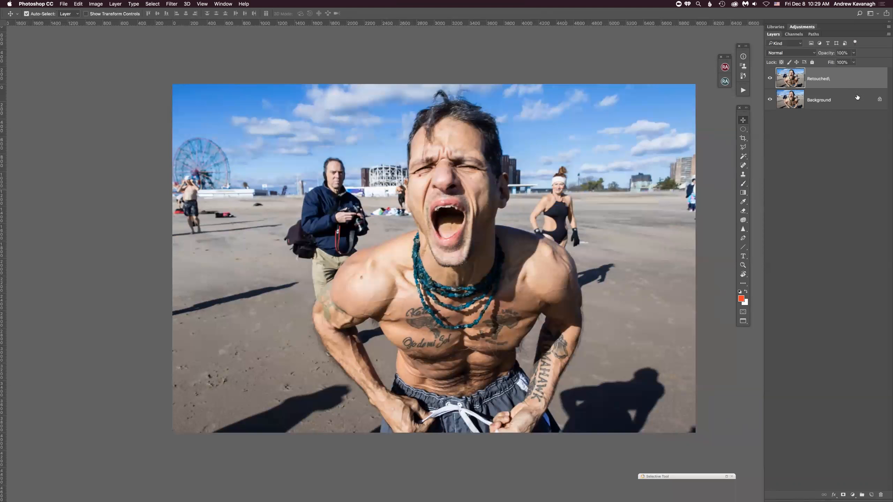
pyautogui.click(770, 78)
pyautogui.click(770, 79)
# Draw a loose lasso selection around the background man with the camera and his bag, down to the shirtless man's shoulder.
pyautogui.press('super+equal')
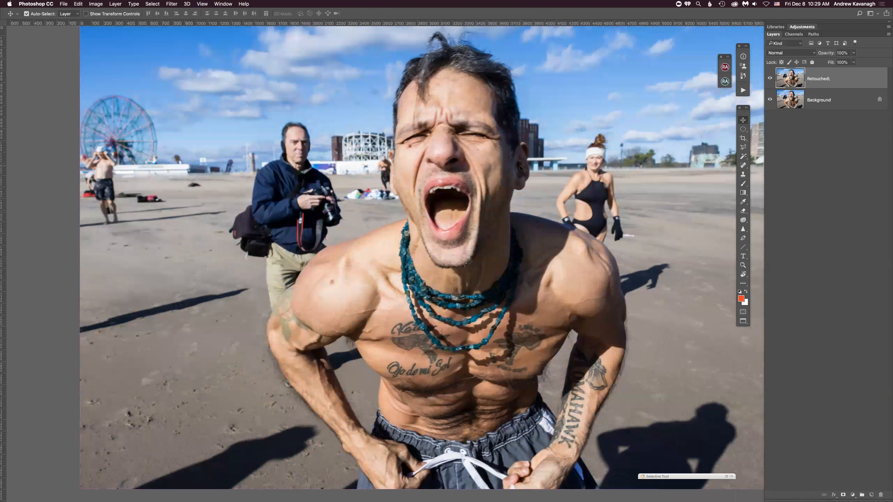
pyautogui.hscroll(-5, 399, 259)
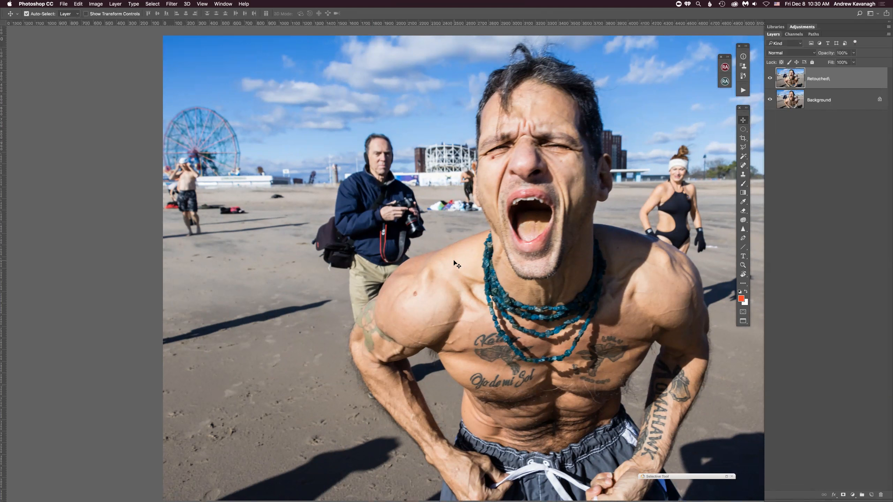
pyautogui.press('super+plus')
pyautogui.moveTo(465, 243); pyautogui.dragTo(477, 271)
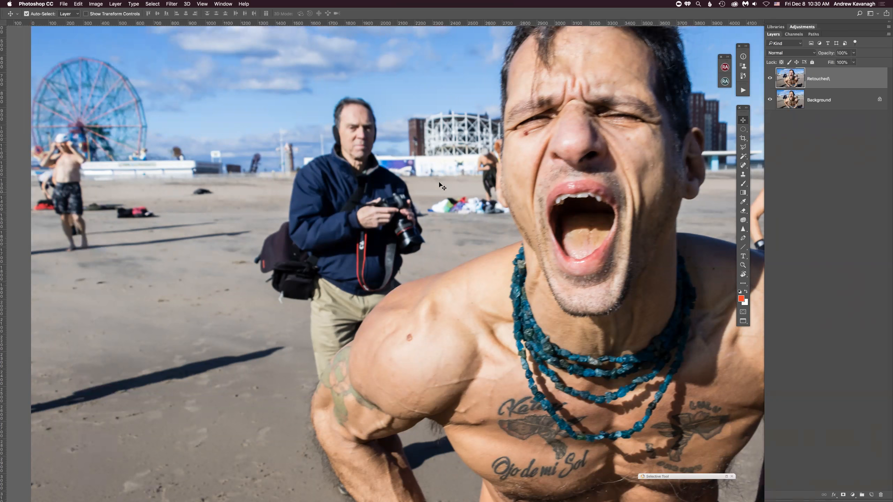
pyautogui.click(743, 130)
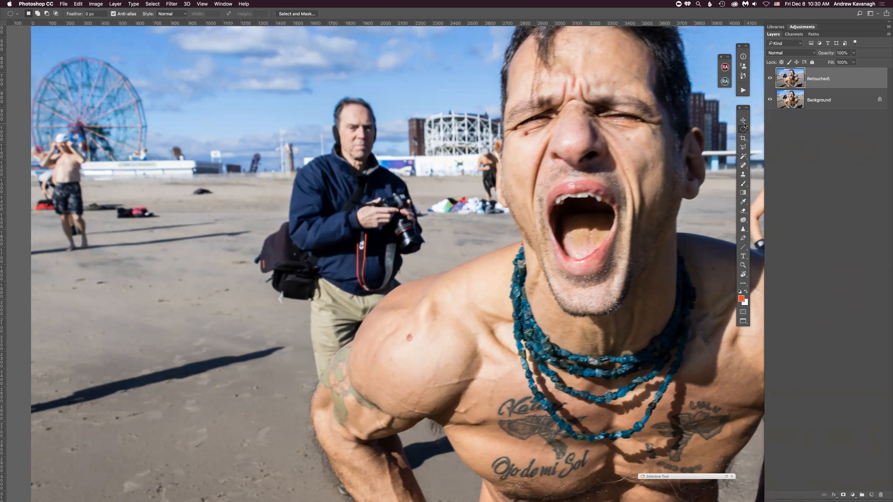
pyautogui.rightClick(743, 129)
pyautogui.click(760, 127)
pyautogui.click(743, 149)
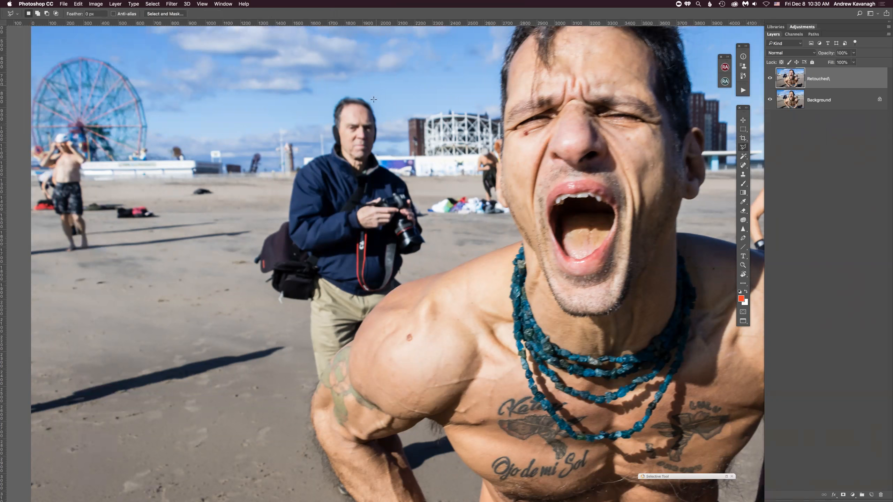
pyautogui.moveTo(336, 94)
pyautogui.mouseDown()
pyautogui.moveTo(322, 145)
pyautogui.moveTo(277, 192)
pyautogui.moveTo(248, 280)
pyautogui.moveTo(271, 311)
pyautogui.moveTo(300, 319)
pyautogui.moveTo(303, 340)
pyautogui.moveTo(280, 361)
pyautogui.moveTo(315, 381)
pyautogui.mouseUp()
pyautogui.click(318, 382)
pyautogui.moveTo(408, 278)
pyautogui.mouseDown()
pyautogui.moveTo(431, 248)
pyautogui.moveTo(423, 204)
pyautogui.moveTo(411, 179)
pyautogui.moveTo(379, 152)
pyautogui.moveTo(387, 117)
pyautogui.moveTo(336, 92)
pyautogui.mouseUp()
pyautogui.click(336, 94)
pyautogui.rightClick(364, 187)
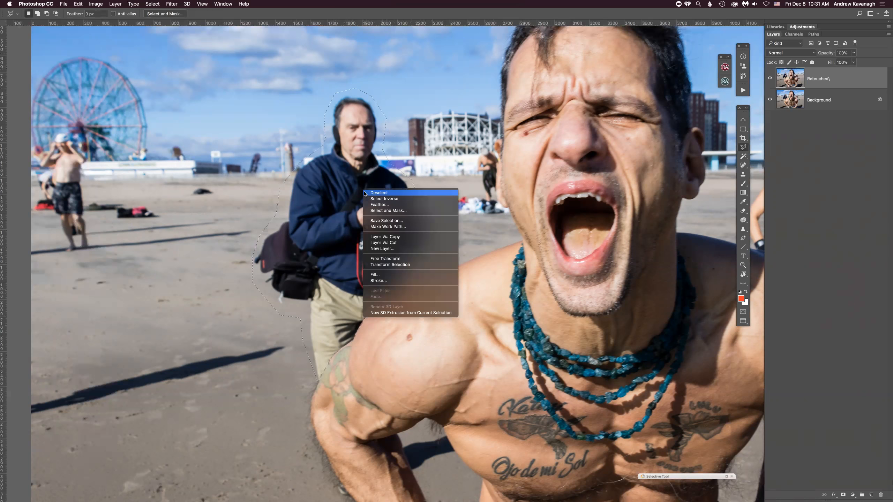
pyautogui.click(381, 206)
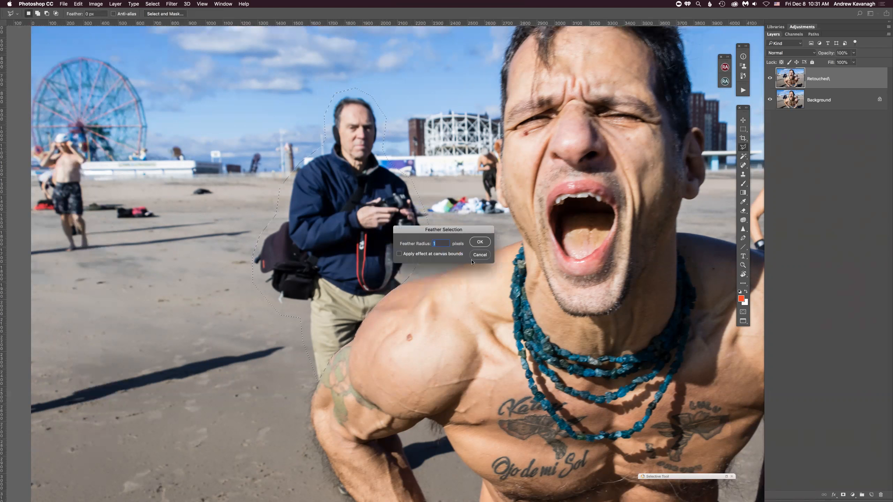
pyautogui.click(480, 255)
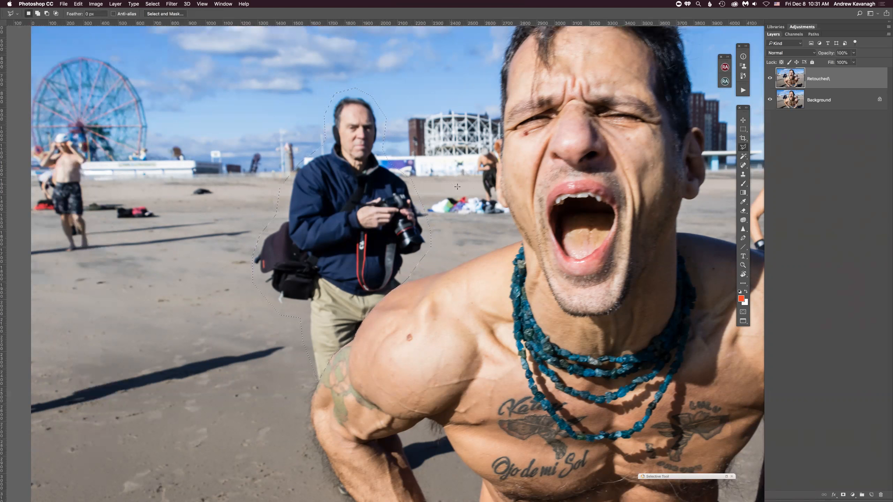
# Fill the selection with Content-Aware in Normal mode at 100% opacity with color adaptation, and repeat the fill.
pyautogui.rightClick(370, 198)
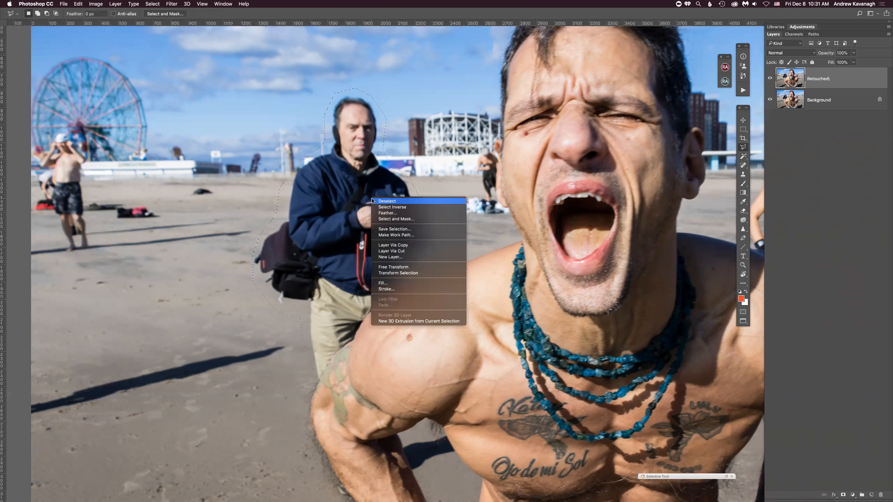
pyautogui.click(383, 283)
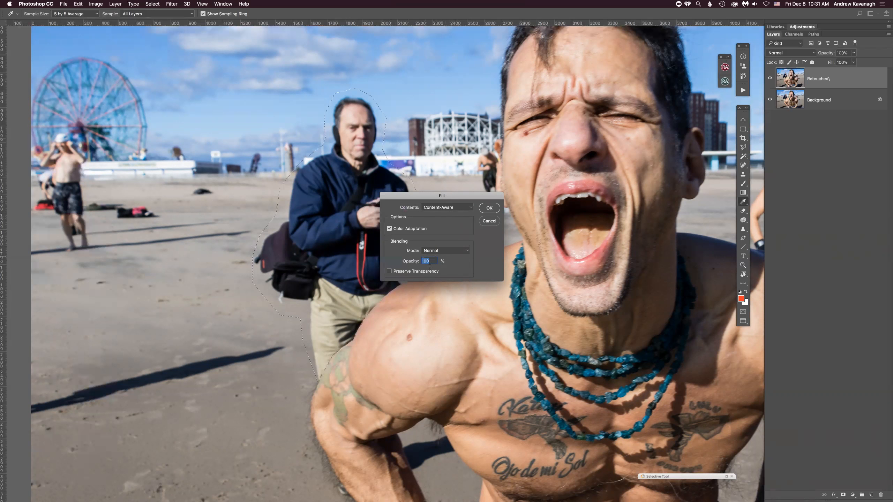
pyautogui.click(490, 208)
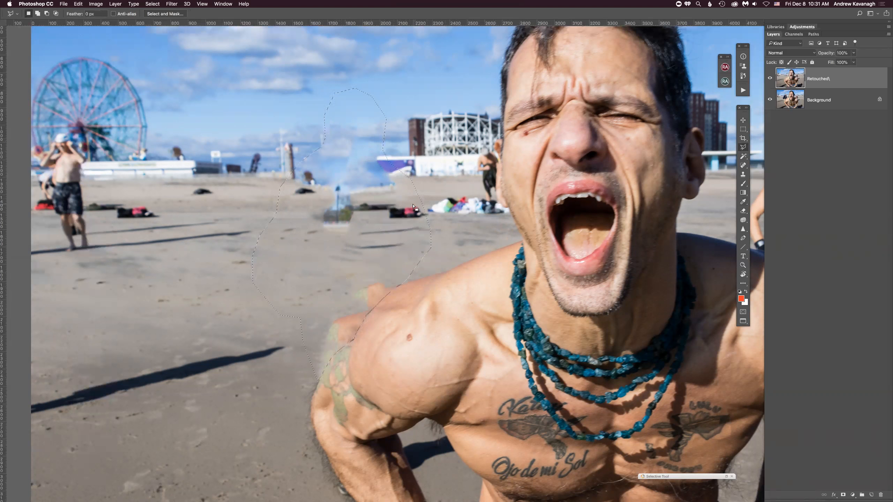
pyautogui.rightClick(380, 239)
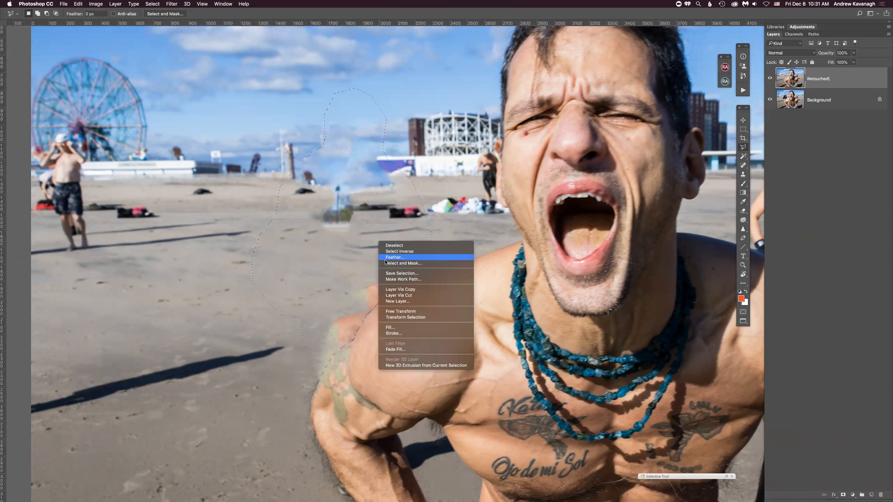
pyautogui.click(399, 327)
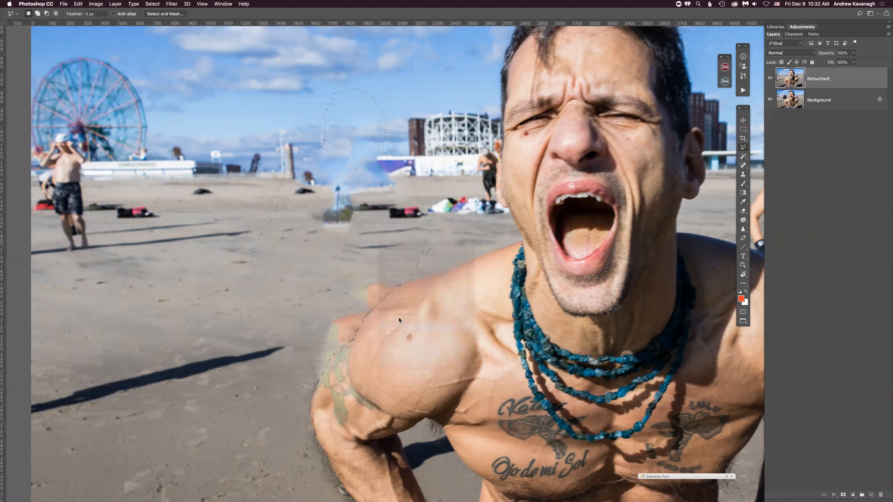
pyautogui.click(489, 208)
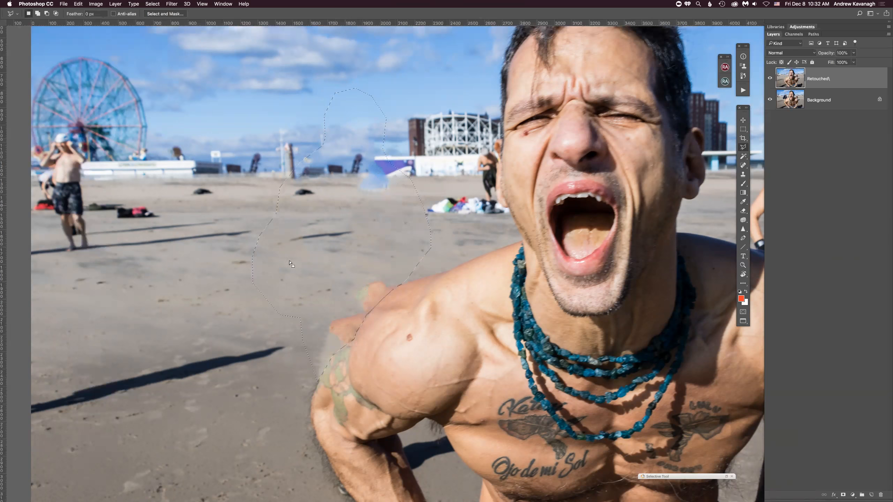
# Feather the selection around the removed photographer.
pyautogui.rightClick(388, 263)
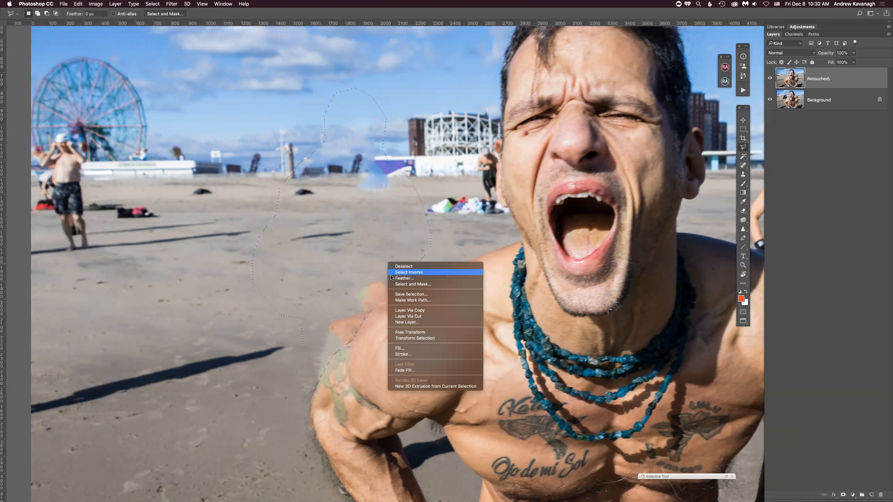
pyautogui.click(402, 278)
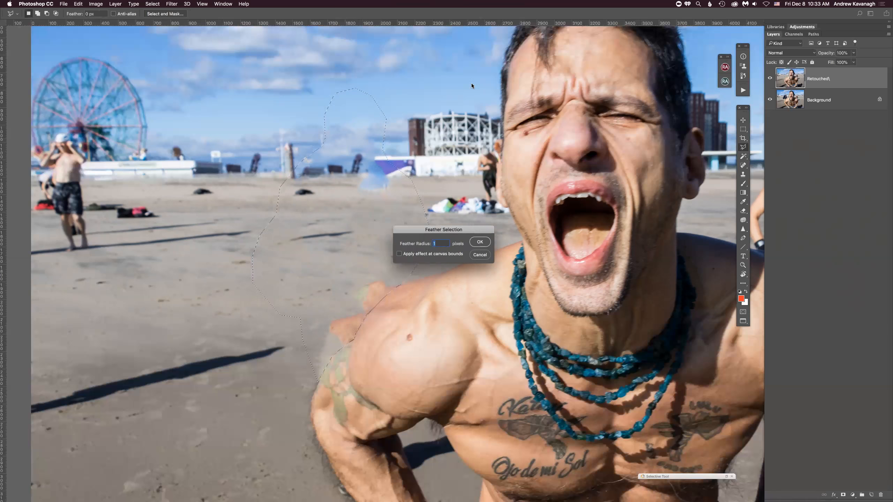
pyautogui.click(480, 244)
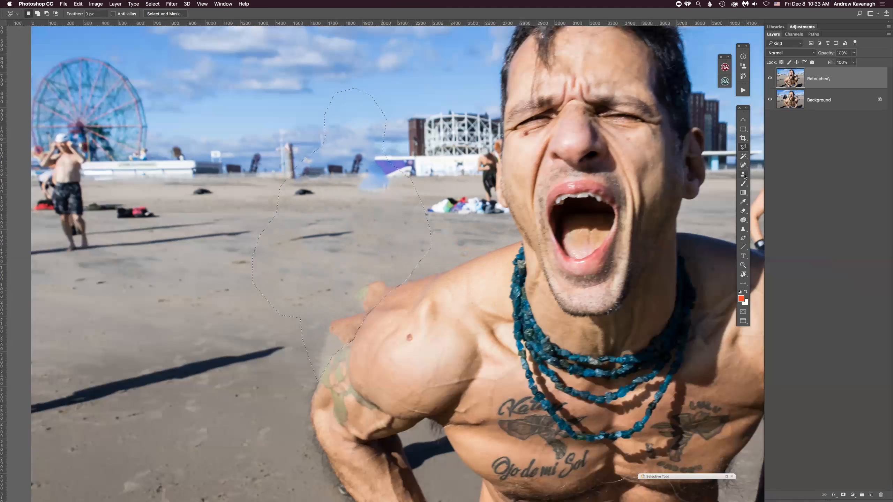
# Reset the foreground and background colors to black and white, and look over the Brush tool's preset and blending mode options.
pyautogui.click(744, 174)
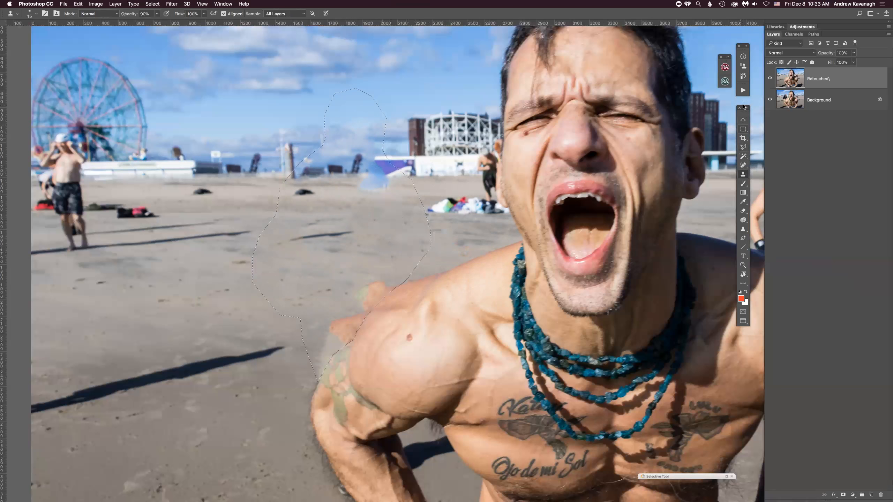
pyautogui.click(740, 292)
pyautogui.press('b')
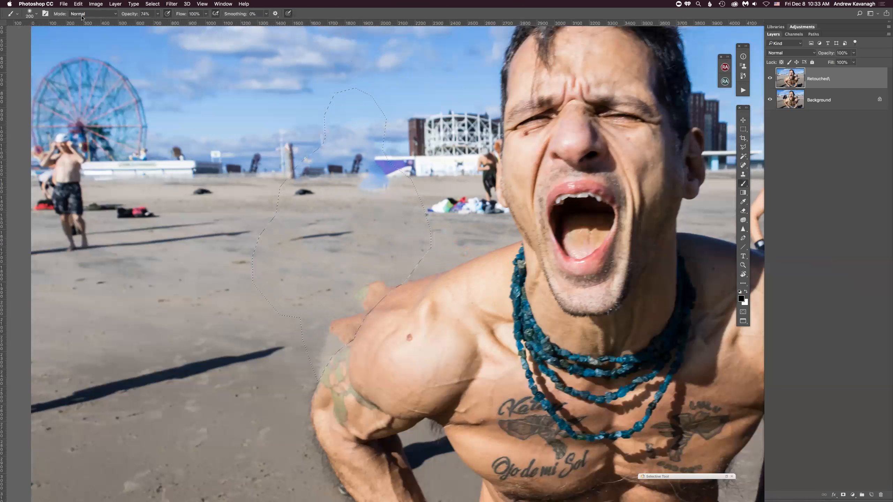
pyautogui.click(37, 13)
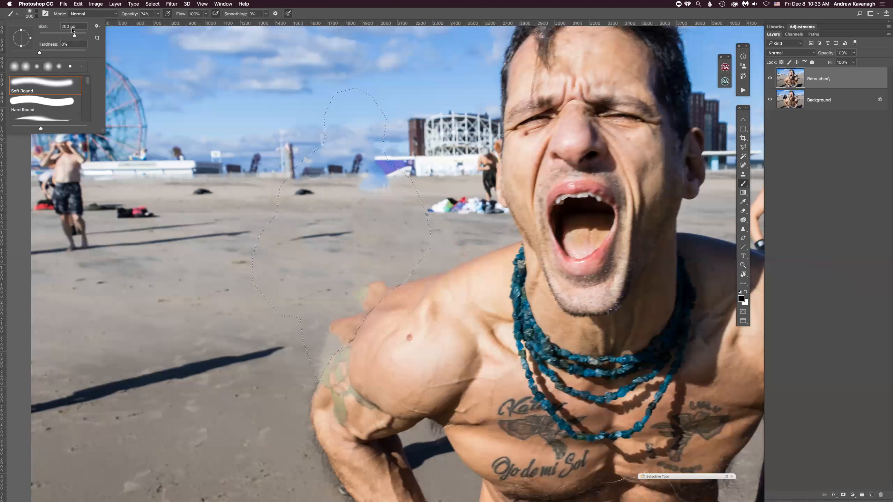
pyautogui.click(115, 14)
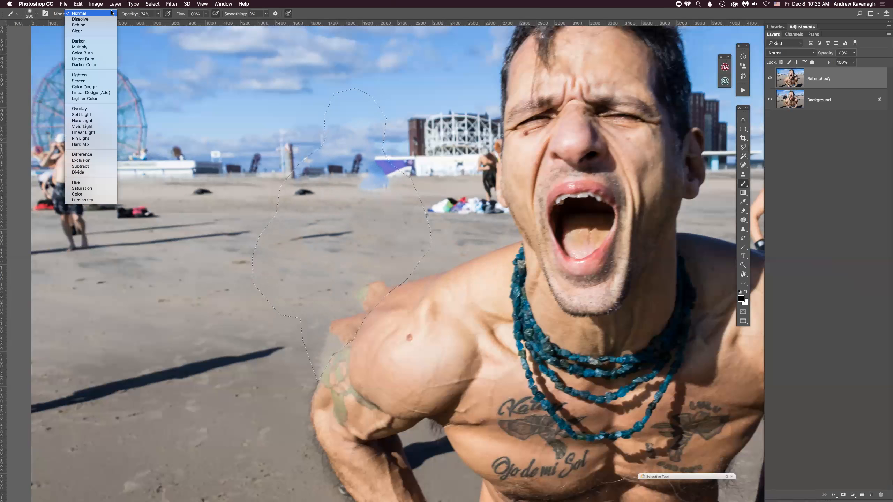
pyautogui.click(110, 13)
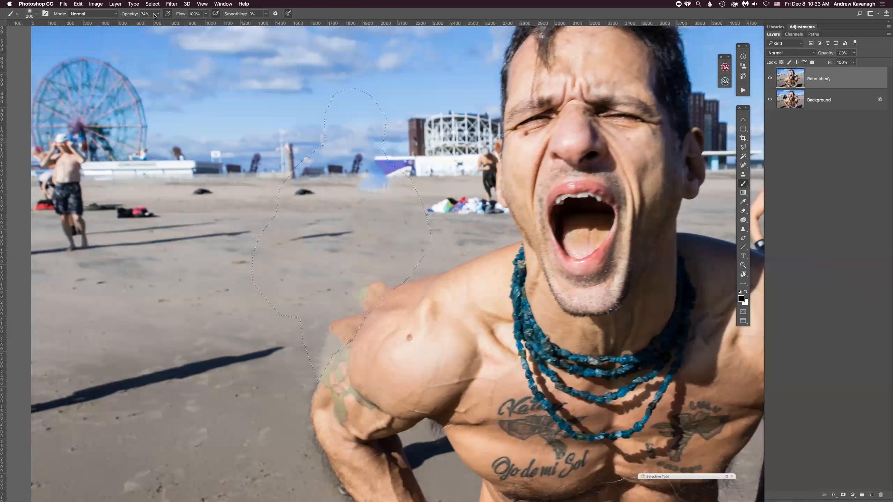
# Set up the Clone Stamp with a 100 px soft round brush at 90% opacity.
pyautogui.click(743, 174)
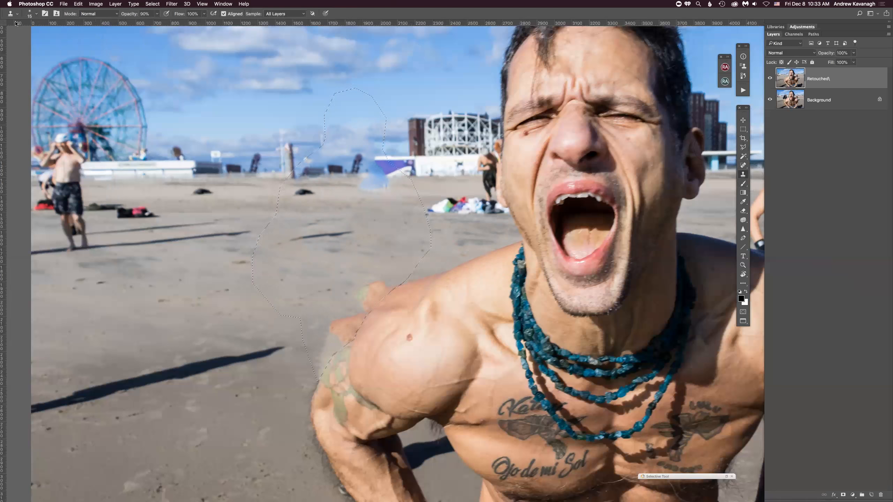
pyautogui.click(34, 15)
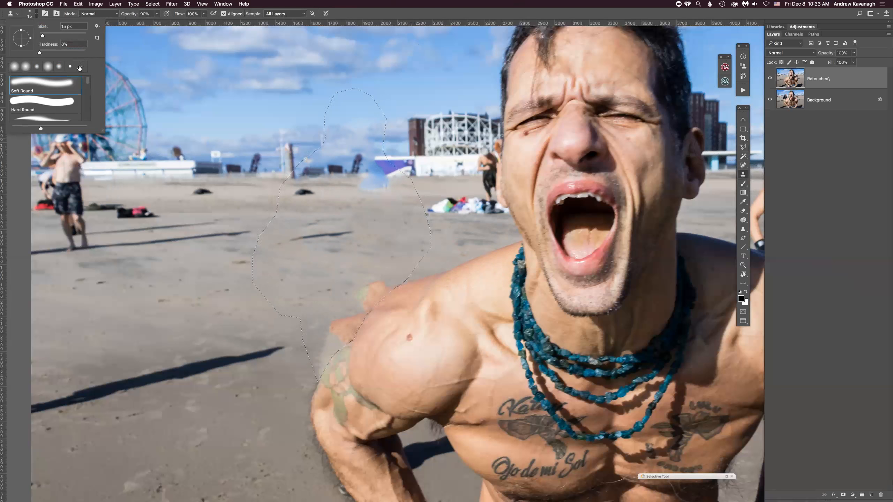
pyautogui.click(128, 14)
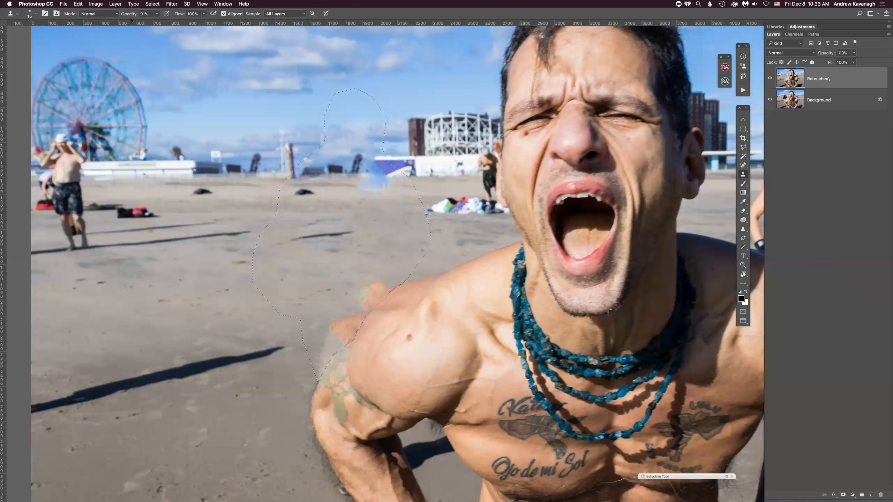
pyautogui.click(130, 14)
pyautogui.moveTo(129, 14); pyautogui.dragTo(131, 14)
pyautogui.press(']')
pyautogui.press(']')
pyautogui.press(']')
pyautogui.press(']')
pyautogui.press(']')
pyautogui.press(']')
pyautogui.press(']')
pyautogui.press(']')
pyautogui.moveTo(132, 14); pyautogui.dragTo(131, 13)
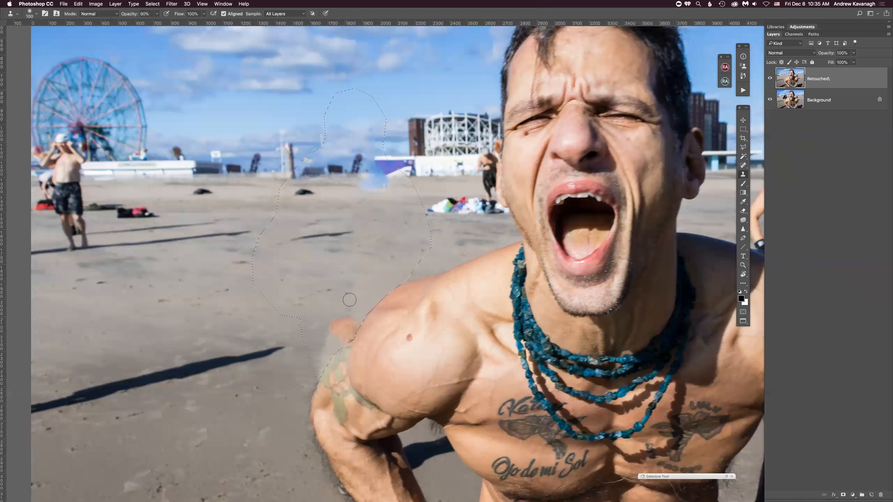
# Clone nearby sand over the leftover skin-colored patches beside the man's shoulder and along the edge of his tattooed arm.
pyautogui.moveTo(344, 319)
pyautogui.mouseDown()
pyautogui.moveTo(354, 318)
pyautogui.moveTo(318, 337)
pyautogui.moveTo(335, 328)
pyautogui.mouseUp()
pyautogui.keyDown('alt'); pyautogui.click(334, 334); pyautogui.keyUp('alt')
pyautogui.moveTo(349, 334)
pyautogui.mouseDown()
pyautogui.moveTo(328, 335)
pyautogui.moveTo(356, 330)
pyautogui.mouseUp()
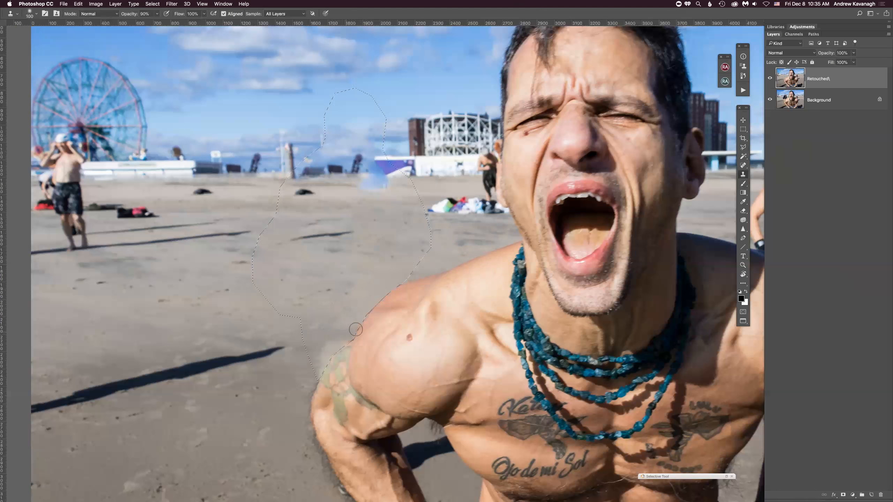
pyautogui.keyDown('alt'); pyautogui.click(313, 338); pyautogui.keyUp('alt')
pyautogui.moveTo(336, 342)
pyautogui.mouseDown()
pyautogui.moveTo(323, 356)
pyautogui.moveTo(331, 352)
pyautogui.moveTo(322, 347)
pyautogui.moveTo(319, 369)
pyautogui.moveTo(318, 352)
pyautogui.moveTo(315, 377)
pyautogui.mouseUp()
pyautogui.keyDown('alt'); pyautogui.click(320, 344); pyautogui.keyUp('alt')
pyautogui.keyDown('alt'); pyautogui.click(316, 354); pyautogui.keyUp('alt')
pyautogui.keyDown('alt'); pyautogui.click(318, 353); pyautogui.keyUp('alt')
pyautogui.keyDown('alt'); pyautogui.click(319, 350); pyautogui.keyUp('alt')
pyautogui.click(329, 351)
pyautogui.keyDown('alt'); pyautogui.click(327, 345); pyautogui.keyUp('alt')
pyautogui.click(329, 348)
pyautogui.keyDown('alt'); pyautogui.click(330, 343); pyautogui.keyUp('alt')
pyautogui.click(349, 333)
pyautogui.keyDown('alt'); pyautogui.click(337, 336); pyautogui.keyUp('alt')
pyautogui.click(348, 333)
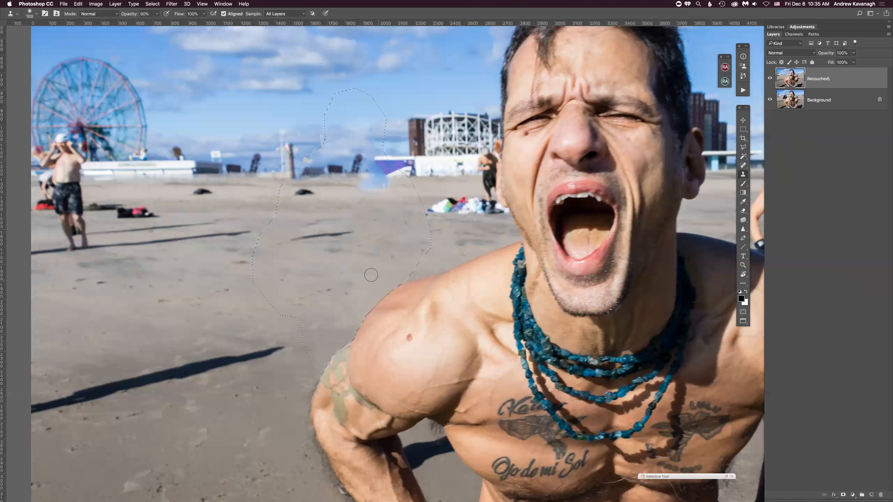
# Clone sand over the dark shadow streak inside the selection using a smaller stamp brush.
pyautogui.press('[')
pyautogui.press('[')
pyautogui.press('[')
pyautogui.press('[')
pyautogui.press('[')
pyautogui.press('[')
pyautogui.moveTo(313, 235)
pyautogui.mouseDown()
pyautogui.moveTo(355, 234)
pyautogui.moveTo(342, 229)
pyautogui.moveTo(358, 225)
pyautogui.mouseUp()
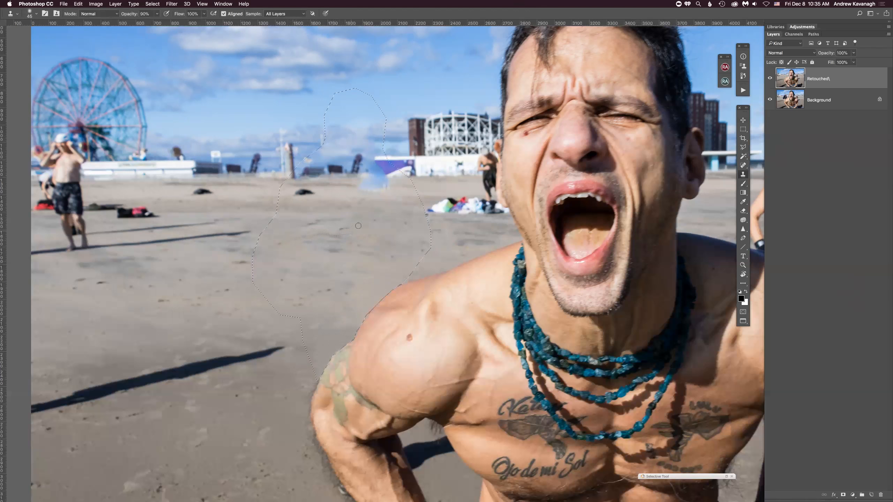
pyautogui.keyDown('alt'); pyautogui.click(306, 253); pyautogui.keyUp('alt')
# Heal the repeated dark marks and blemishes in the filled sand with the Content-Aware Spot Healing Brush.
pyautogui.press('j')
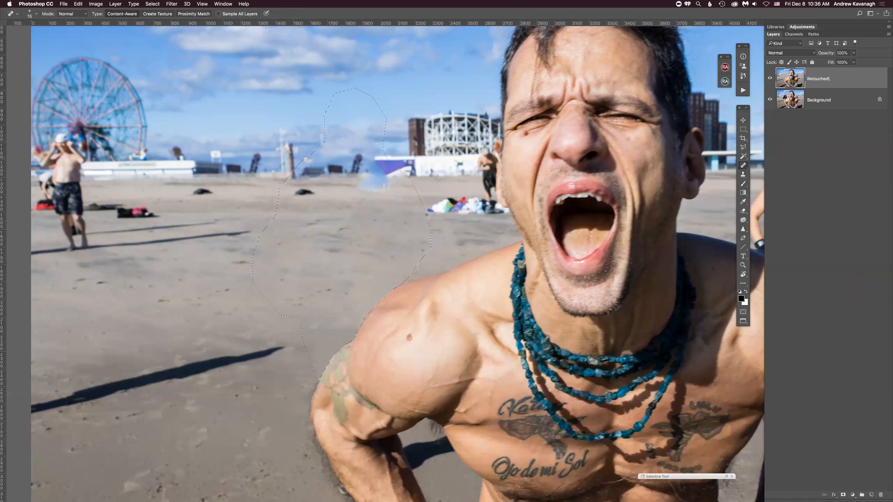
pyautogui.rightClick(746, 169)
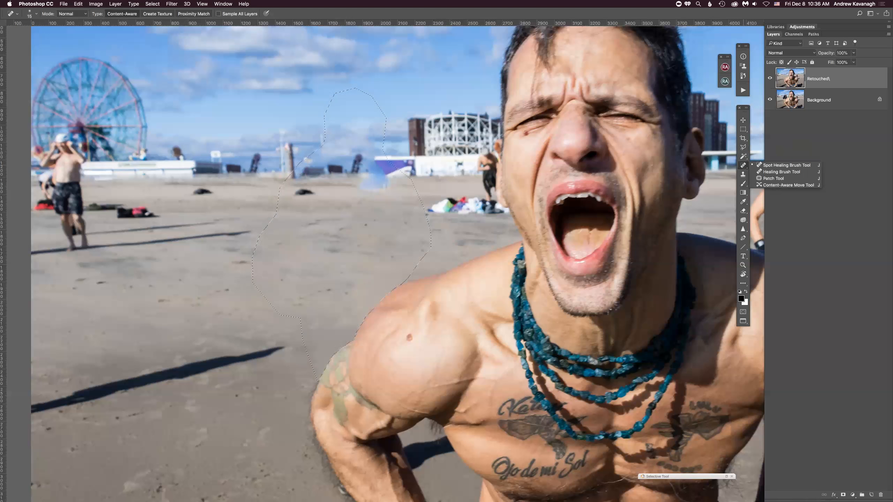
pyautogui.press(']')
pyautogui.press(']')
pyautogui.moveTo(314, 223)
pyautogui.mouseDown()
pyautogui.moveTo(362, 230)
pyautogui.moveTo(336, 238)
pyautogui.moveTo(352, 243)
pyautogui.moveTo(323, 245)
pyautogui.mouseUp()
pyautogui.moveTo(313, 245)
pyautogui.mouseDown()
pyautogui.moveTo(343, 248)
pyautogui.moveTo(298, 248)
pyautogui.moveTo(333, 240)
pyautogui.moveTo(361, 246)
pyautogui.mouseUp()
pyautogui.click(349, 244)
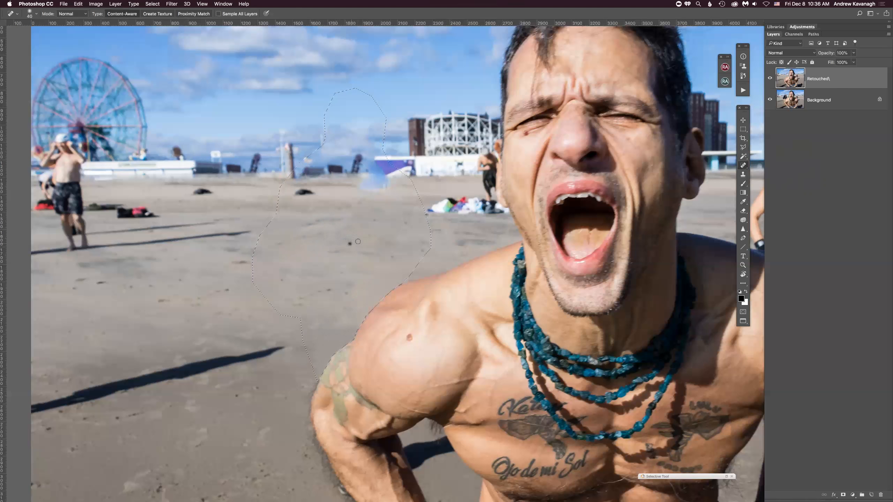
pyautogui.click(374, 222)
pyautogui.moveTo(332, 234)
pyautogui.mouseDown()
pyautogui.moveTo(287, 251)
pyautogui.moveTo(295, 254)
pyautogui.mouseUp()
pyautogui.moveTo(299, 298)
pyautogui.mouseDown()
pyautogui.moveTo(332, 291)
pyautogui.moveTo(296, 305)
pyautogui.mouseUp()
pyautogui.click(347, 294)
pyautogui.moveTo(309, 302); pyautogui.dragTo(305, 306)
pyautogui.click(339, 302)
# Hide the selection outline and clone sand over the blue smudge at the beach's far edge.
pyautogui.press('super+h')
pyautogui.press('super+h')
pyautogui.press('s')
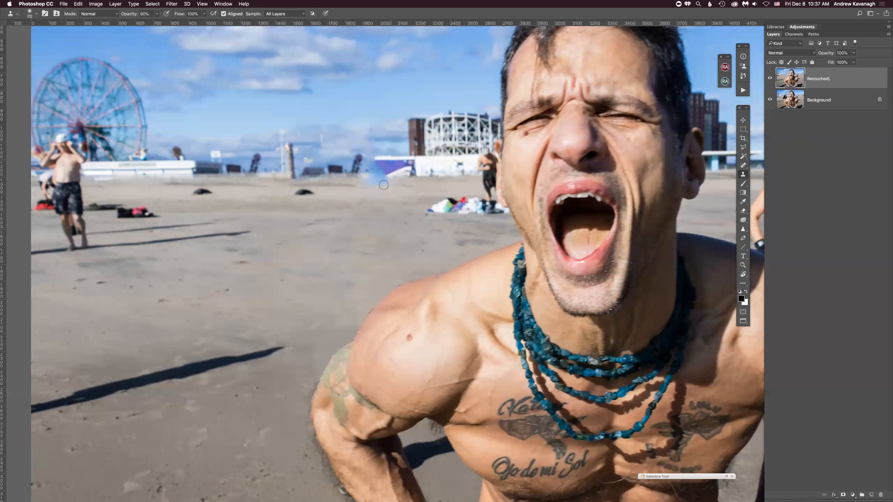
pyautogui.keyDown('alt'); pyautogui.click(400, 185); pyautogui.keyUp('alt')
pyautogui.moveTo(393, 181)
pyautogui.mouseDown()
pyautogui.moveTo(360, 181)
pyautogui.moveTo(373, 188)
pyautogui.moveTo(366, 178)
pyautogui.moveTo(377, 179)
pyautogui.mouseUp()
# Toggle the Retouched layer's visibility repeatedly to compare the photographer's removal with the original.
pyautogui.click(771, 79)
pyautogui.click(770, 79)
pyautogui.click(770, 79)
pyautogui.click(770, 79)
pyautogui.click(771, 80)
pyautogui.click(771, 80)
pyautogui.click(771, 81)
pyautogui.click(771, 80)
# Clone sand over the small dark object on the far beach, and toggle the Retouched layer to compare.
pyautogui.keyDown('alt'); pyautogui.click(326, 192); pyautogui.keyUp('alt')
pyautogui.moveTo(314, 193); pyautogui.dragTo(290, 195)
pyautogui.click(769, 80)
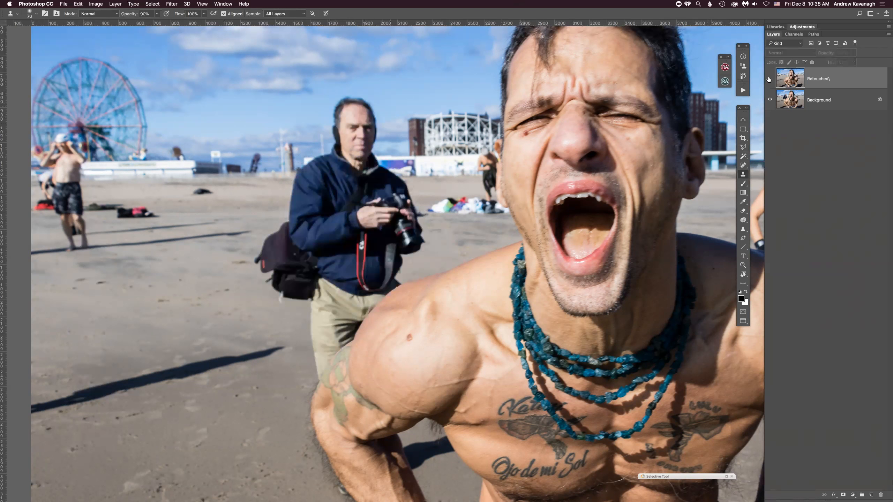
pyautogui.click(770, 78)
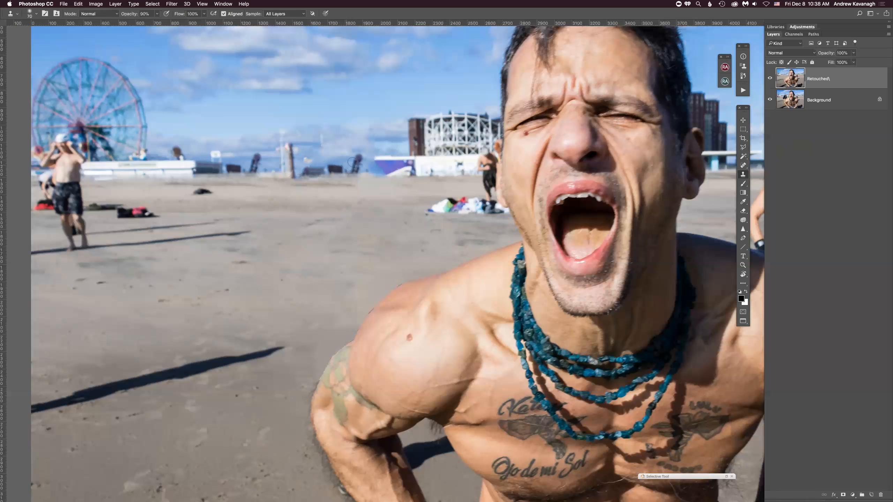
# Clone sky over the small dark objects on the horizon beside the pale tower, and toggle the Retouched layer to compare.
pyautogui.moveTo(353, 163)
pyautogui.mouseDown()
pyautogui.moveTo(309, 168)
pyautogui.moveTo(318, 166)
pyautogui.moveTo(312, 159)
pyautogui.mouseUp()
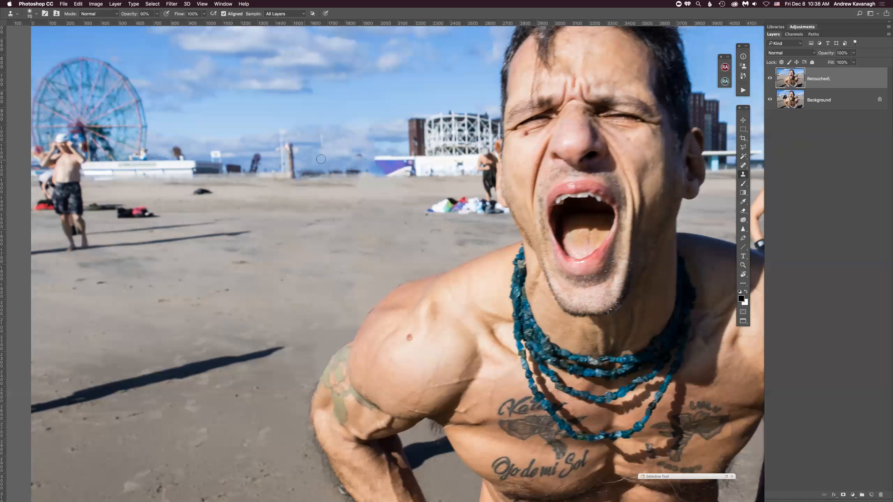
pyautogui.click(357, 158)
pyautogui.click(770, 79)
pyautogui.click(769, 81)
# Try cloning the standing beachgoer onto the open sand with the Clone Stamp, and undo the stroke.
pyautogui.moveTo(321, 146)
pyautogui.mouseDown()
pyautogui.moveTo(318, 181)
pyautogui.moveTo(334, 196)
pyautogui.moveTo(323, 233)
pyautogui.moveTo(310, 183)
pyautogui.moveTo(322, 251)
pyautogui.moveTo(331, 256)
pyautogui.moveTo(332, 146)
pyautogui.moveTo(322, 160)
pyautogui.moveTo(334, 172)
pyautogui.moveTo(347, 261)
pyautogui.moveTo(319, 260)
pyautogui.mouseUp()
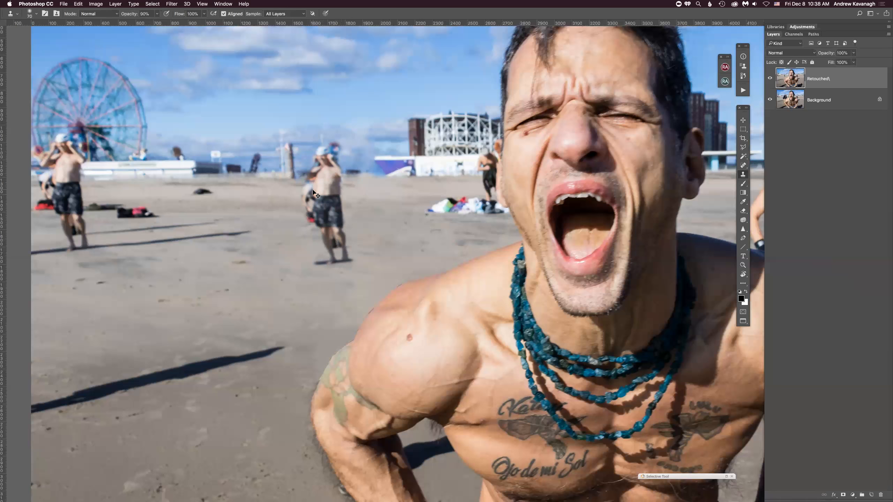
pyautogui.press('super+z')
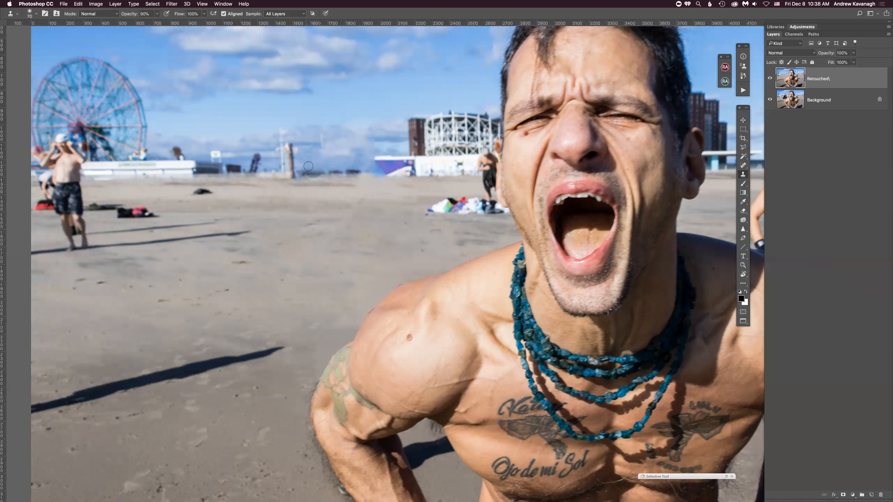
# Heal the far sand and the horizon edge beside the purple wall with the Content-Aware Spot Healing Brush.
pyautogui.click(744, 166)
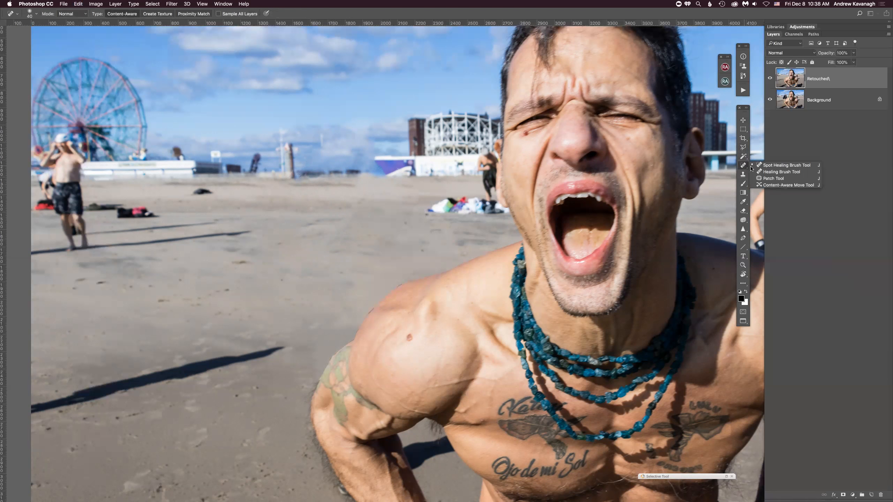
pyautogui.click(775, 166)
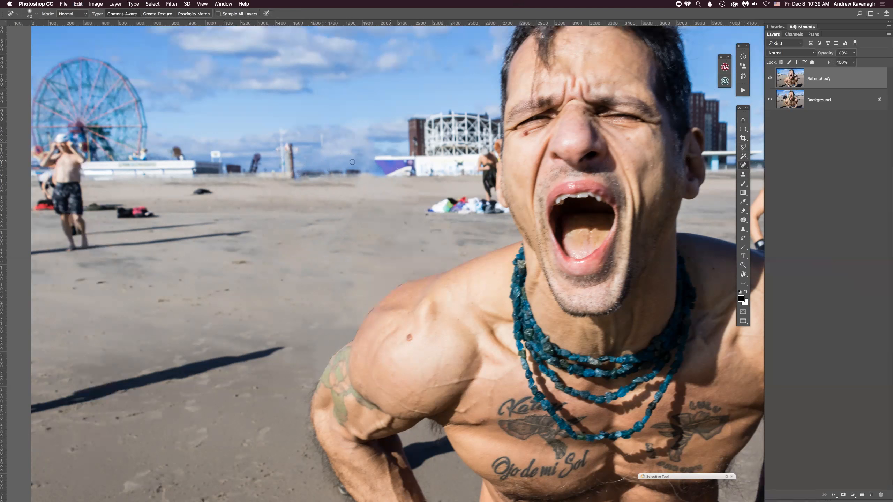
pyautogui.moveTo(343, 194)
pyautogui.mouseDown()
pyautogui.moveTo(373, 181)
pyautogui.moveTo(364, 186)
pyautogui.moveTo(415, 187)
pyautogui.moveTo(376, 192)
pyautogui.mouseUp()
pyautogui.moveTo(339, 165)
pyautogui.mouseDown()
pyautogui.moveTo(329, 168)
pyautogui.moveTo(367, 168)
pyautogui.moveTo(299, 173)
pyautogui.moveTo(365, 171)
pyautogui.mouseUp()
pyautogui.click(332, 172)
# Clone clean sky over the patchy clouds above the horizon near the pale tower, sampling from the nearby sky.
pyautogui.press('s')
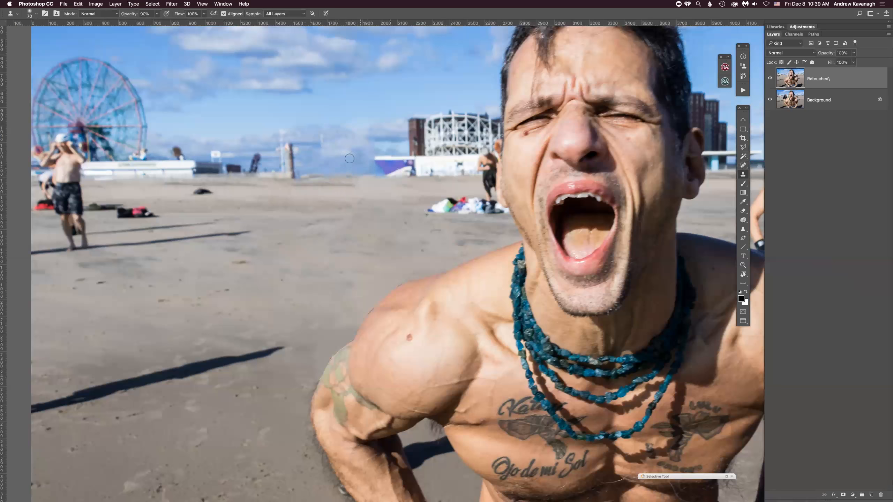
pyautogui.keyDown('alt'); pyautogui.click(307, 133); pyautogui.keyUp('alt')
pyautogui.moveTo(320, 139); pyautogui.dragTo(318, 139)
pyautogui.scroll(-1, 447, 151)
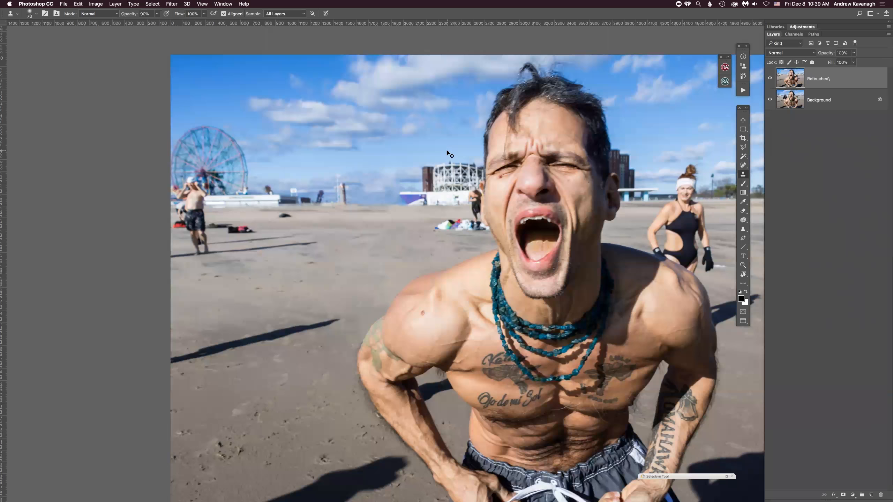
pyautogui.scroll(1, 447, 150)
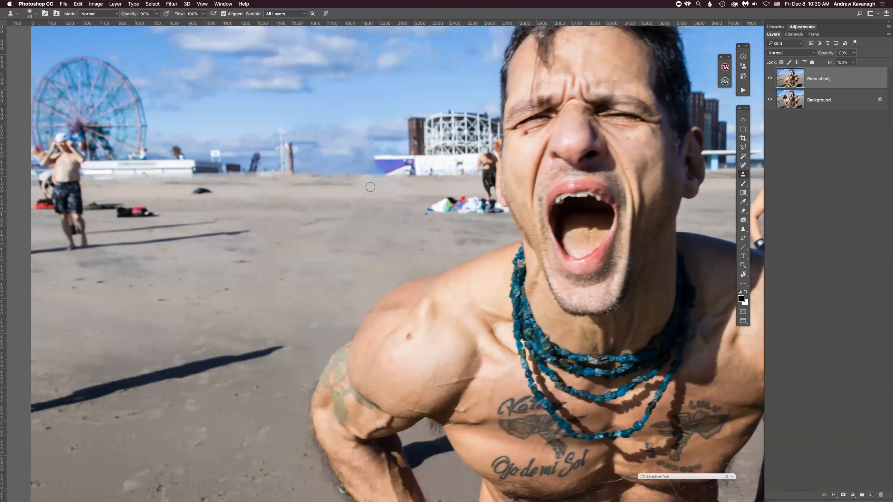
# Toggle the Retouched layer's visibility repeatedly to compare the cleaned horizon and sand with the original.
pyautogui.click(770, 79)
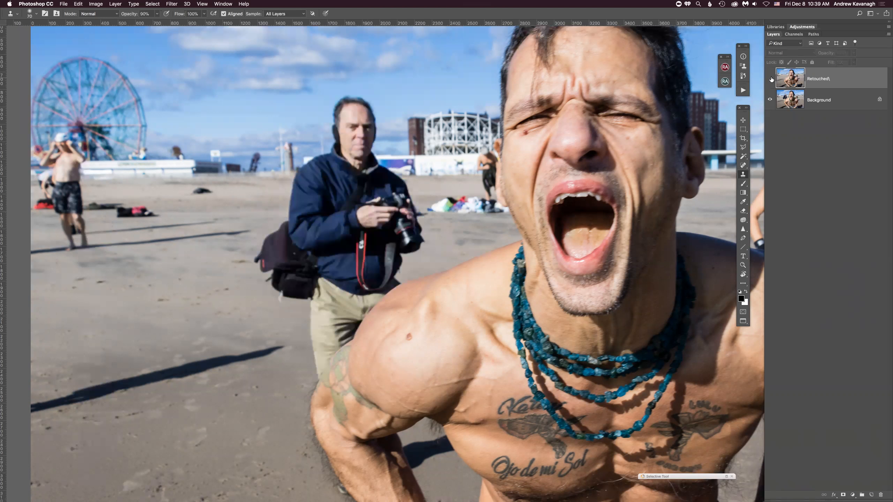
pyautogui.click(770, 79)
pyautogui.click(770, 78)
pyautogui.click(770, 79)
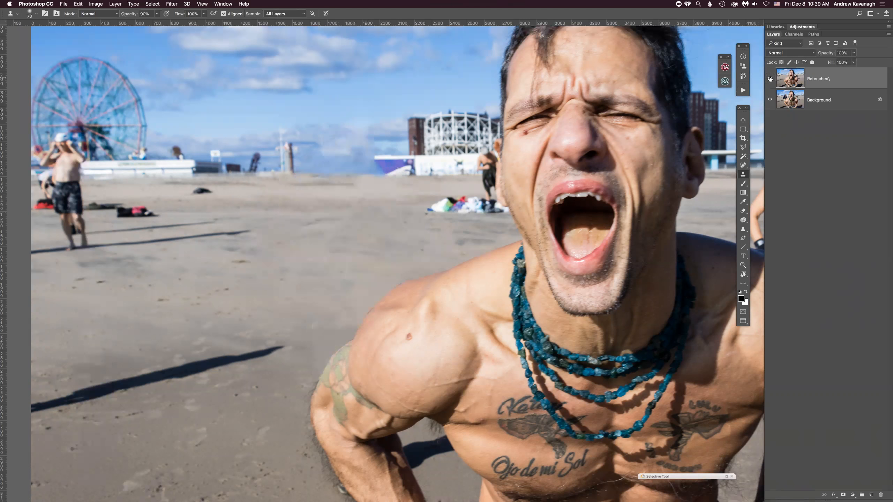
pyautogui.click(770, 78)
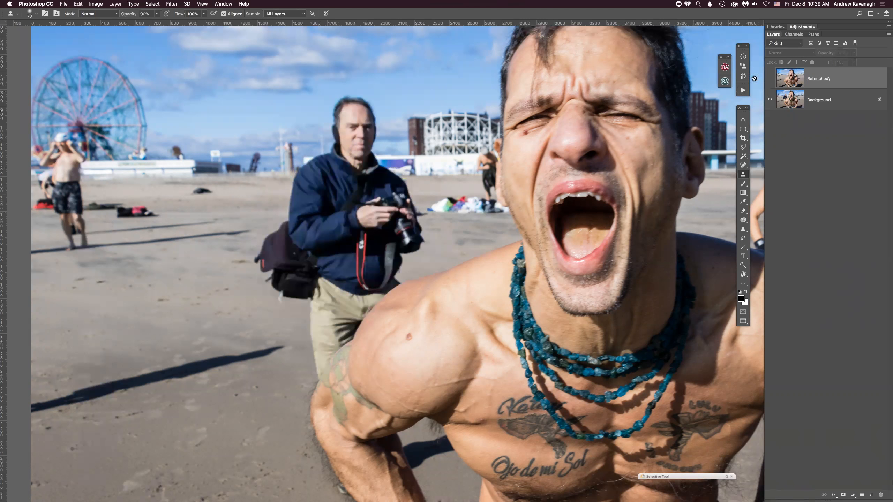
pyautogui.click(770, 79)
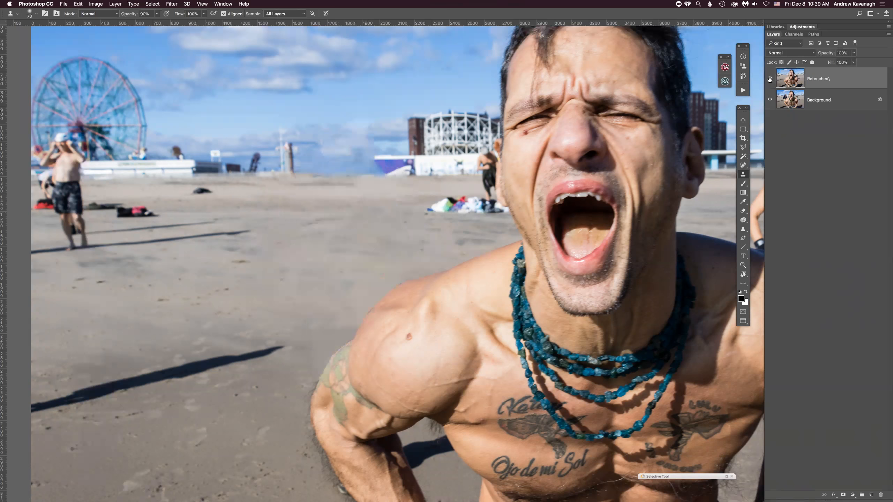
# Reduce the Clone Stamp brush size to 25 px.
pyautogui.press('[')
pyautogui.press('[')
pyautogui.press('[')
pyautogui.press('[')
pyautogui.press('[')
pyautogui.press('[')
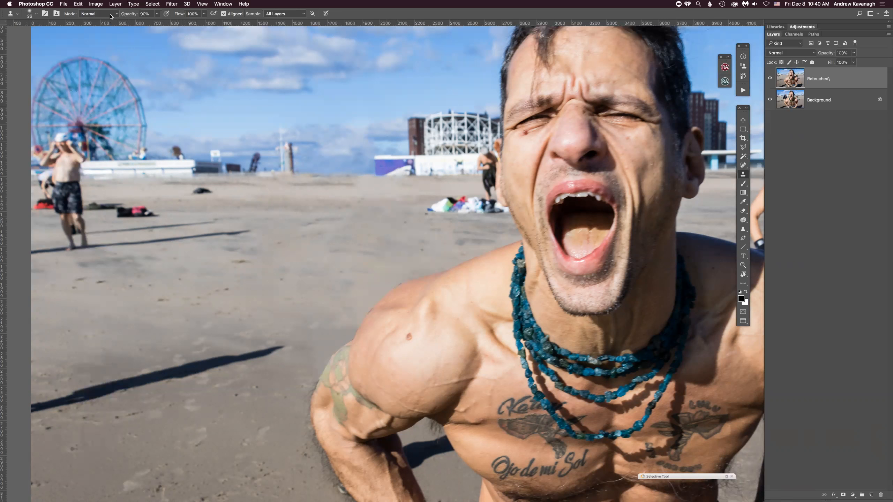
# Review the Clone Stamp's blend modes, and set its brush hardness to 0%.
pyautogui.click(113, 14)
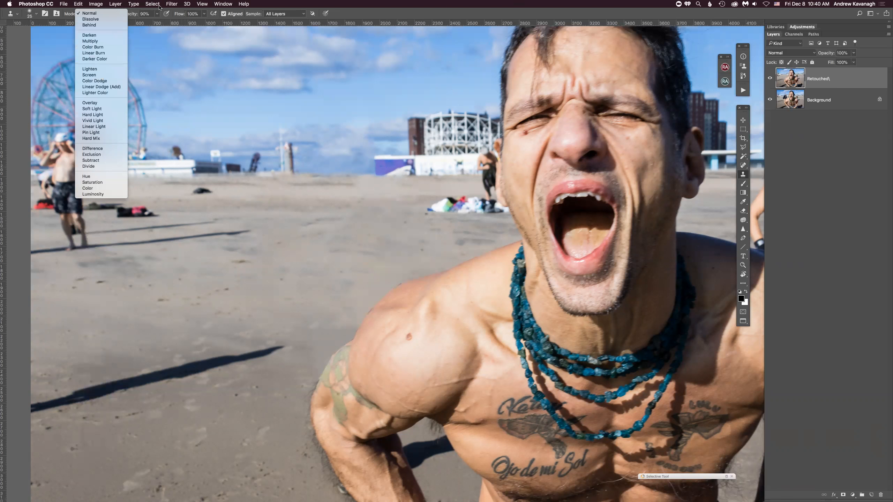
pyautogui.click(353, 8)
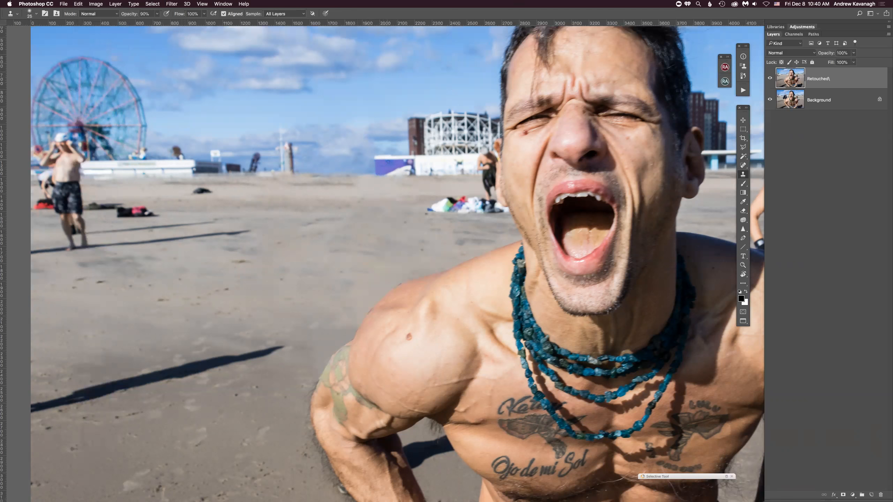
pyautogui.rightClick(387, 167)
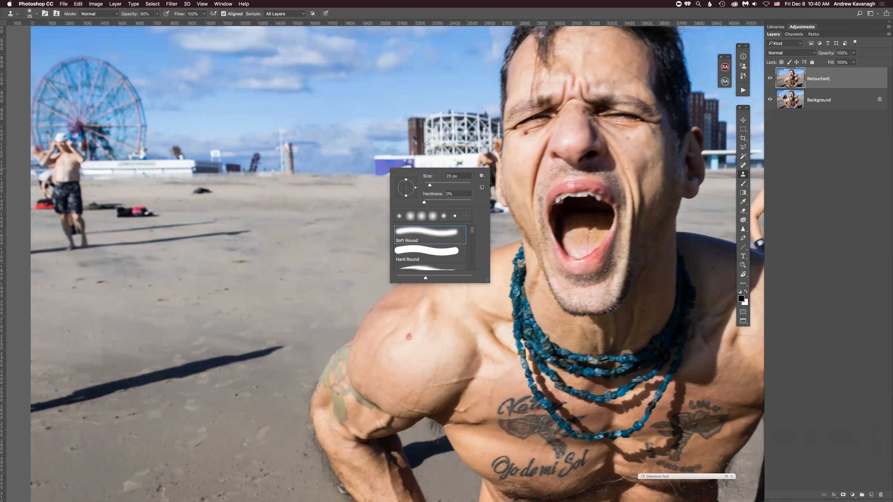
pyautogui.moveTo(424, 202)
pyautogui.mouseDown()
pyautogui.moveTo(479, 203)
pyautogui.moveTo(419, 204)
pyautogui.mouseUp()
pyautogui.press('Return')
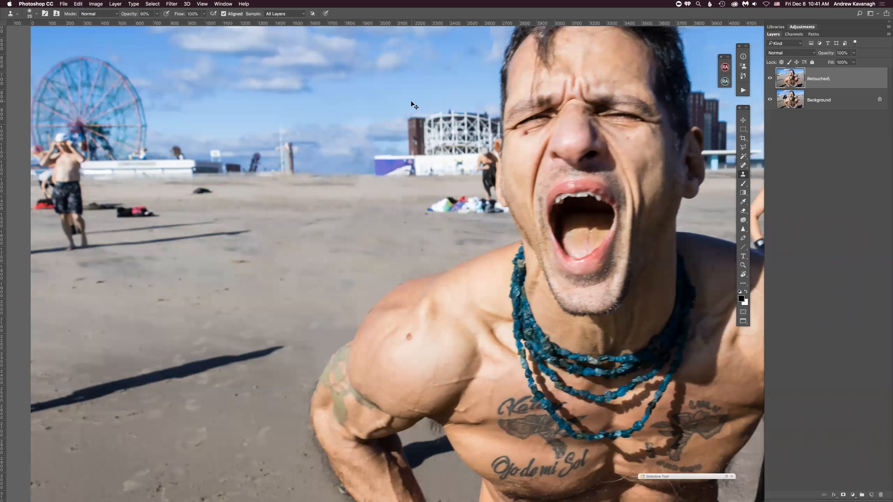
# Heal the uneven sand just above the main subject's shoulder with the Spot Healing Brush.
pyautogui.press('super+minus')
pyautogui.press('super+minus')
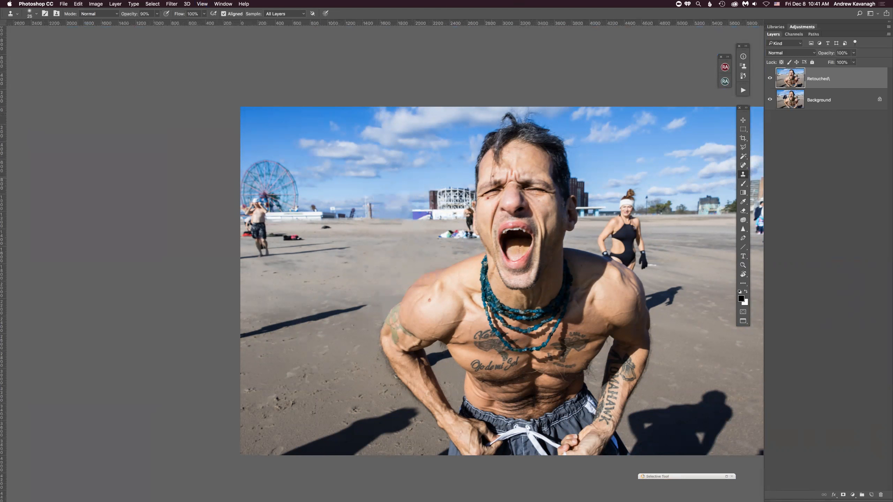
pyautogui.press('j')
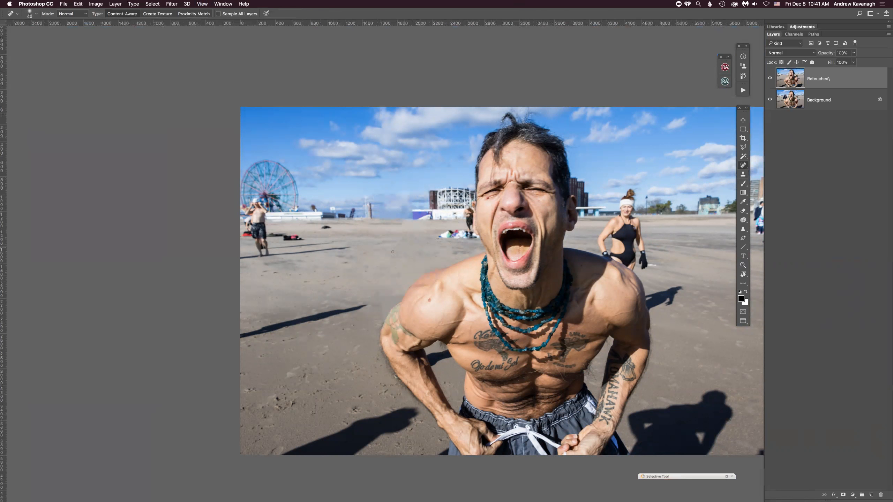
pyautogui.moveTo(387, 261); pyautogui.dragTo(371, 263)
pyautogui.moveTo(384, 255)
pyautogui.mouseDown()
pyautogui.moveTo(397, 252)
pyautogui.moveTo(387, 276)
pyautogui.mouseUp()
# Examine the retouched sand along the shoulder edge up close, and compare the whole Retouched layer with the original.
pyautogui.press('super+plus')
pyautogui.press('super+plus')
pyautogui.press('super+plus')
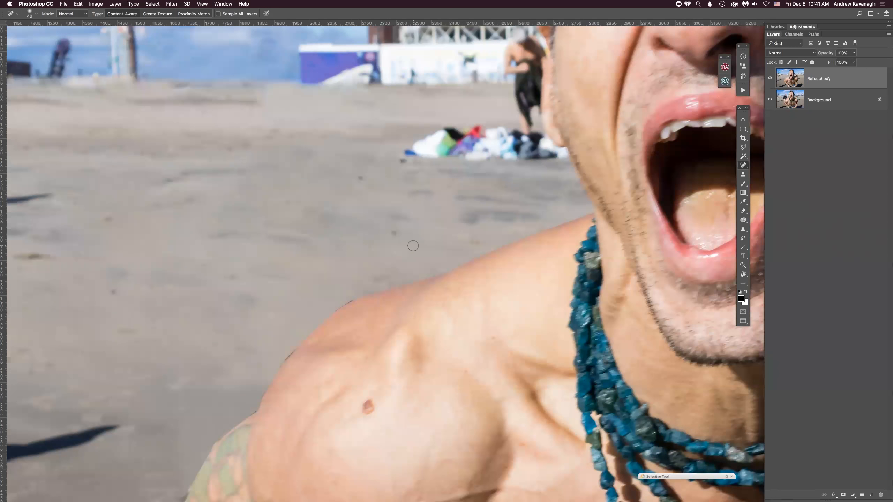
pyautogui.moveTo(350, 343); pyautogui.dragTo(409, 197)
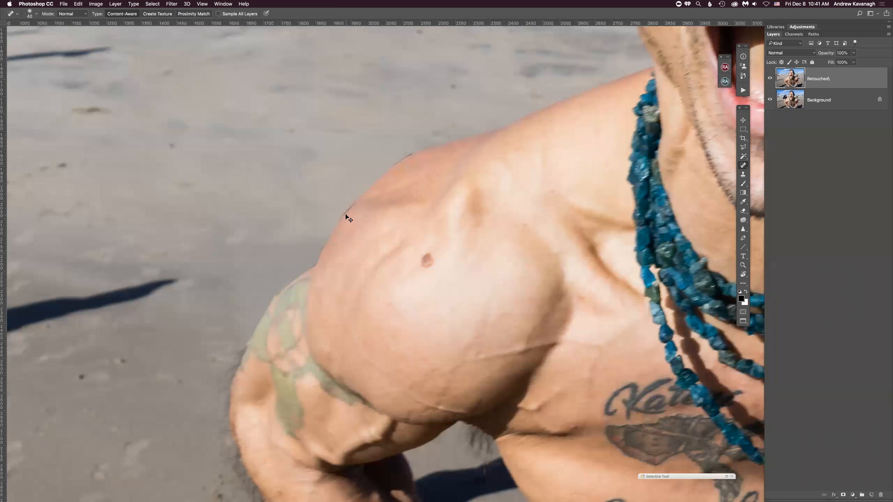
pyautogui.press('super+minus')
pyautogui.press('super+minus')
pyautogui.press('super+minus')
pyautogui.moveTo(540, 302); pyautogui.dragTo(493, 300)
pyautogui.click(769, 79)
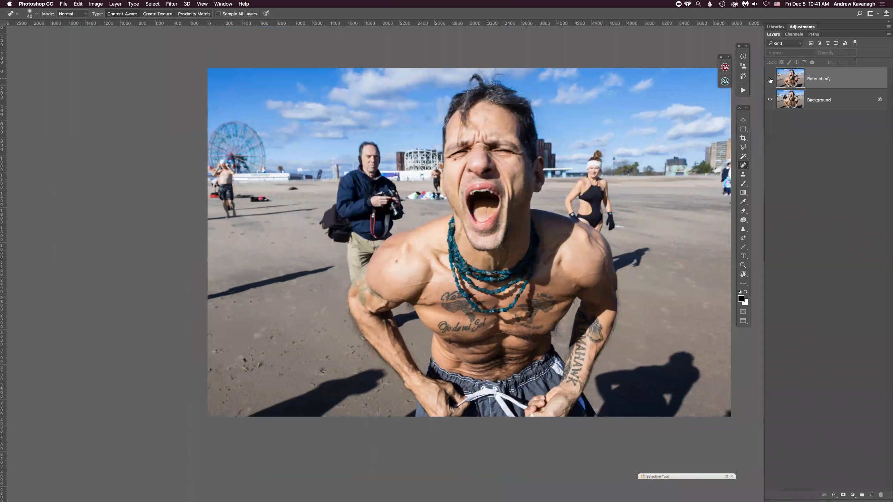
pyautogui.click(768, 79)
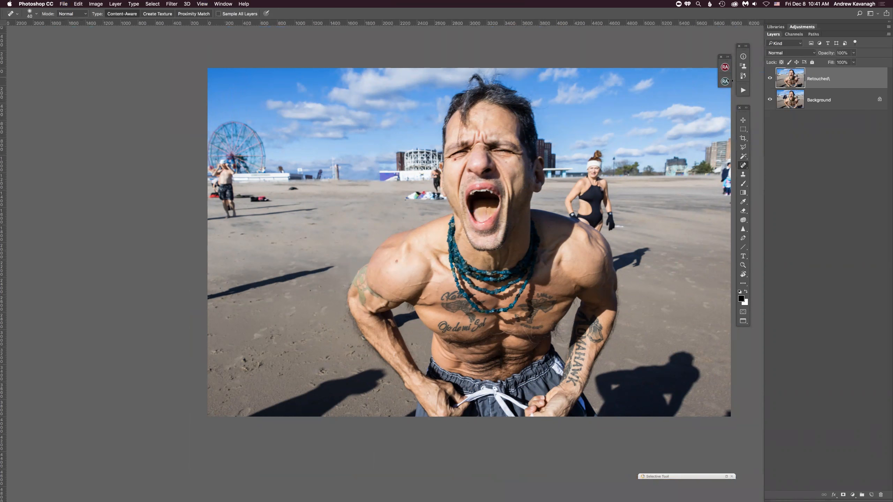
# Preview the retouched photo in full-screen mode, return to the windowed view, and close the document.
pyautogui.press('f')
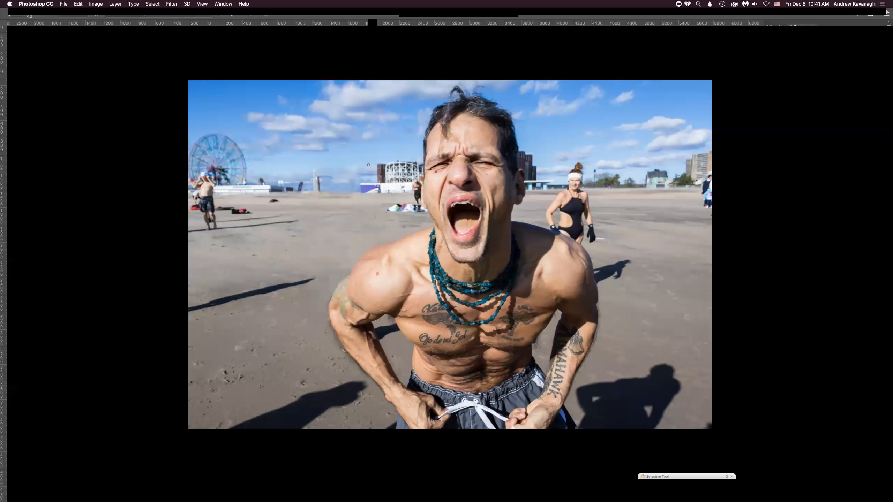
pyautogui.press('f')
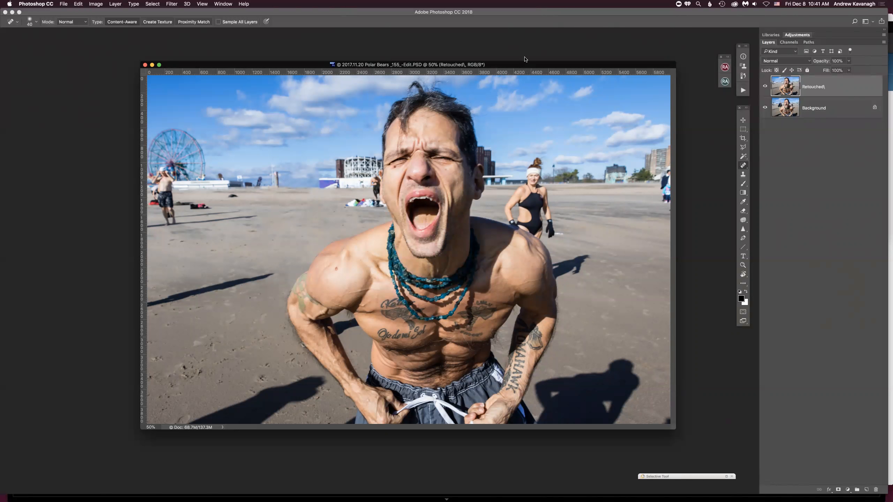
pyautogui.click(145, 66)
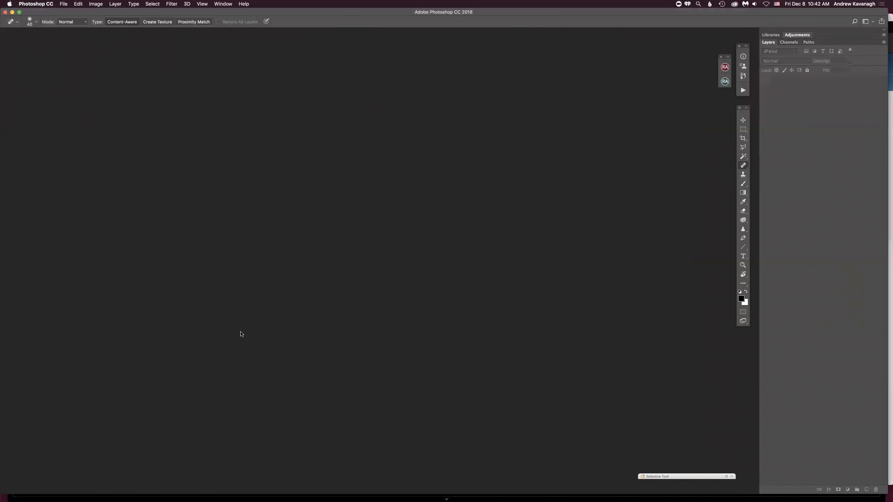
# Switch to Lightroom, show the AJ RAW Files collection as a grid, and compare the original raw photo with the edited PSD.
pyautogui.press('super+Tab')
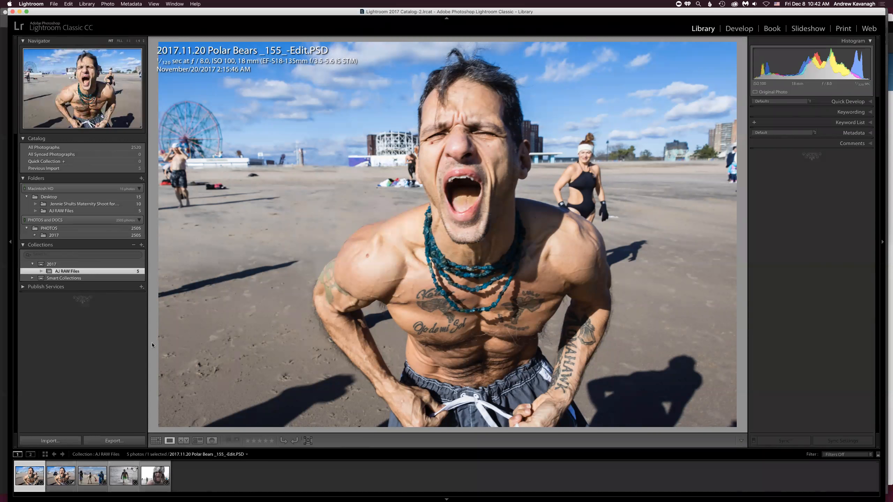
pyautogui.press('g')
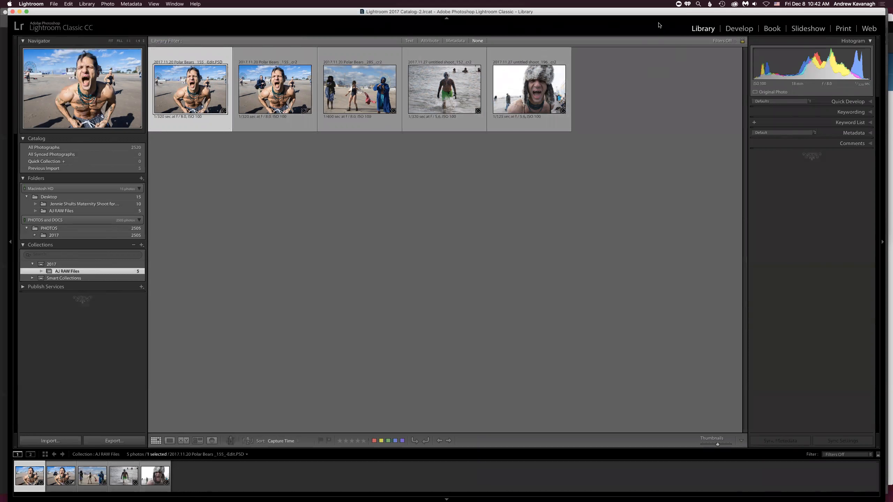
pyautogui.click(286, 93)
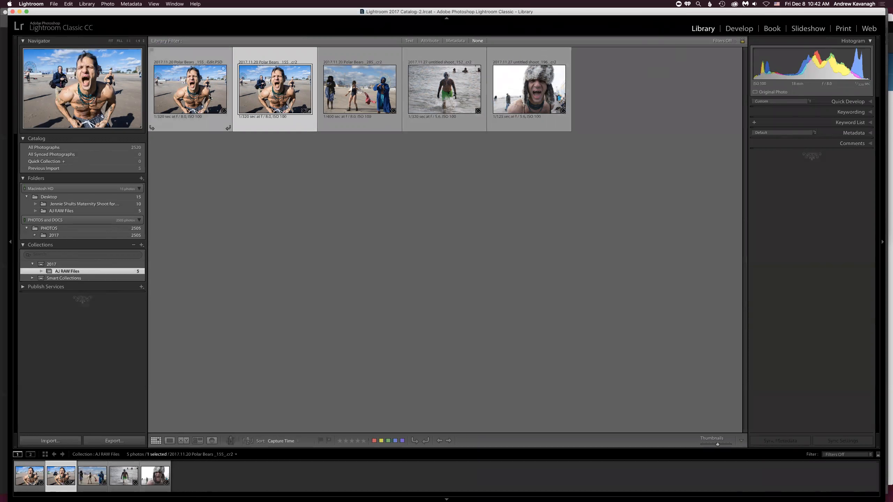
pyautogui.click(219, 90)
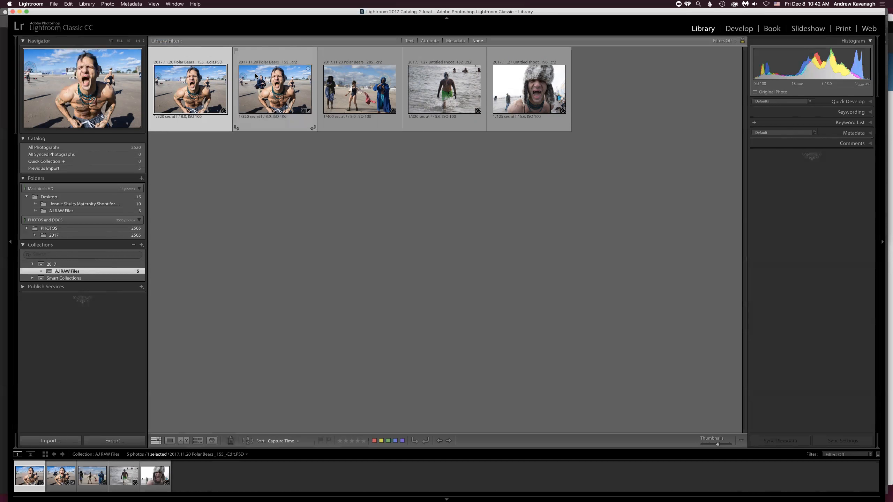
# Open Lightroom's External Editing preferences and examine the file format used for editing in Photoshop CC 2018.
pyautogui.click(32, 4)
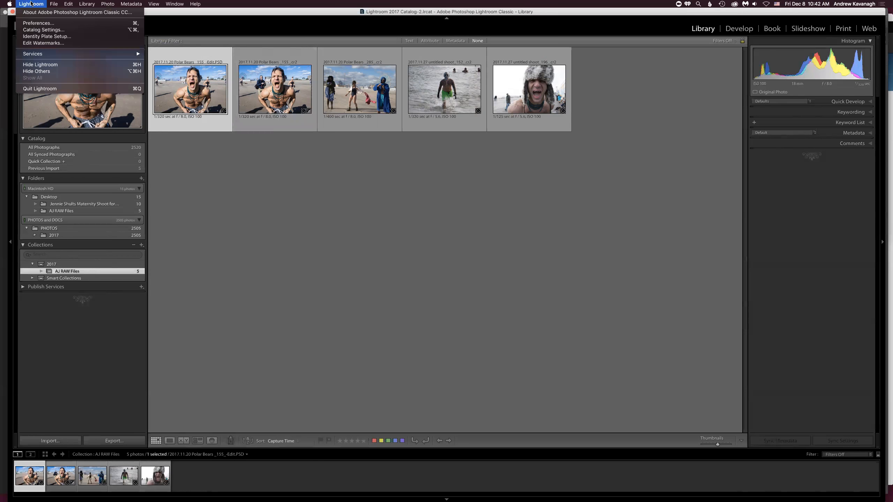
pyautogui.click(45, 23)
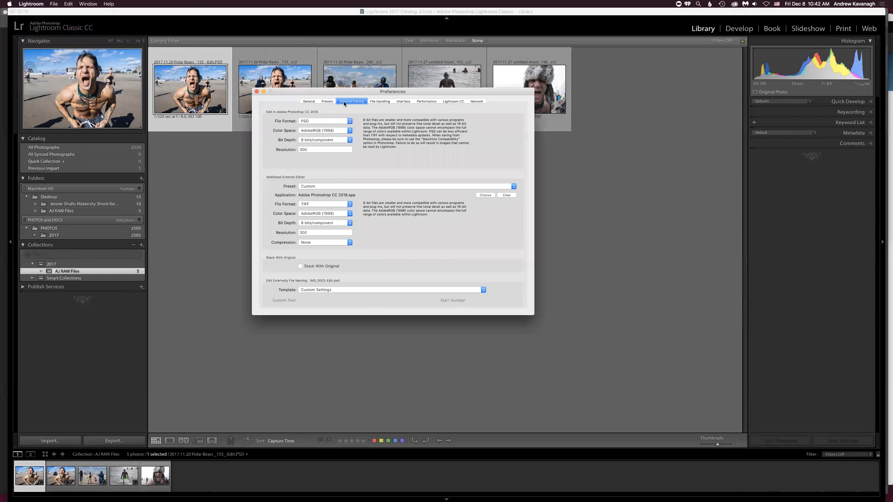
pyautogui.moveTo(360, 92); pyautogui.dragTo(350, 96)
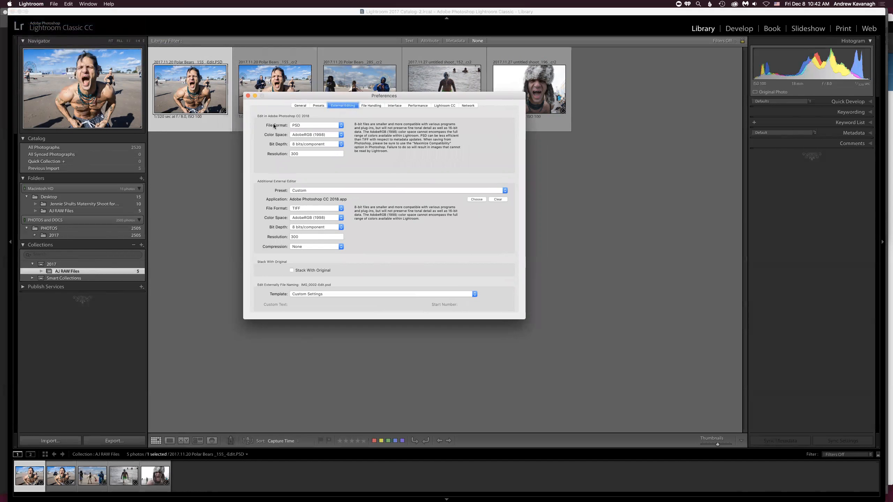
pyautogui.click(306, 126)
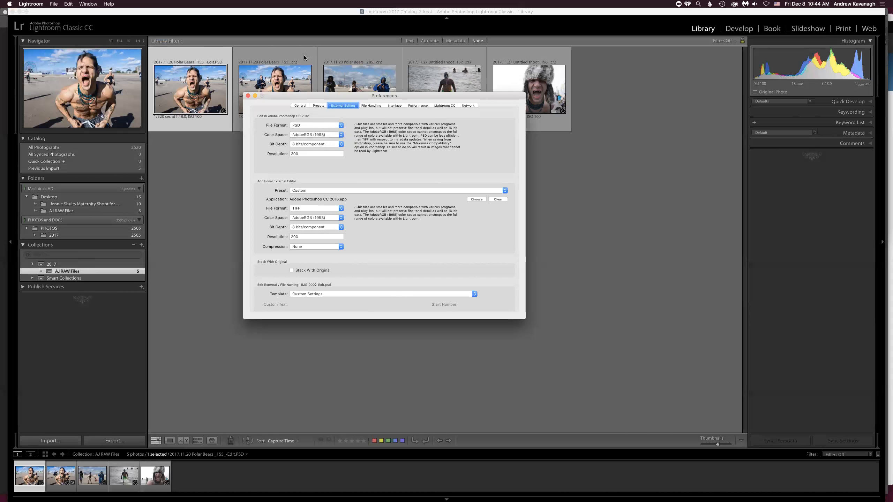
# Review the bit depth, resolution and color space options for editing in Photoshop, and close the preferences without changing them.
pyautogui.click(312, 144)
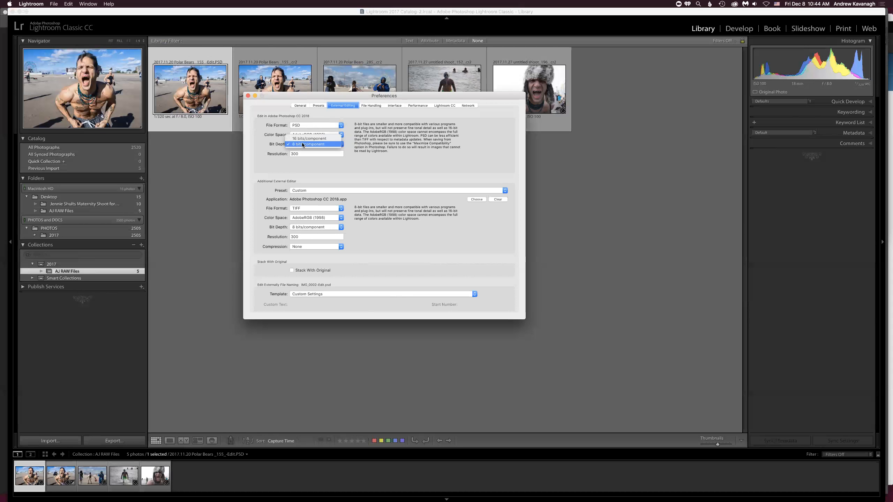
pyautogui.click(267, 148)
pyautogui.click(302, 146)
pyautogui.click(302, 144)
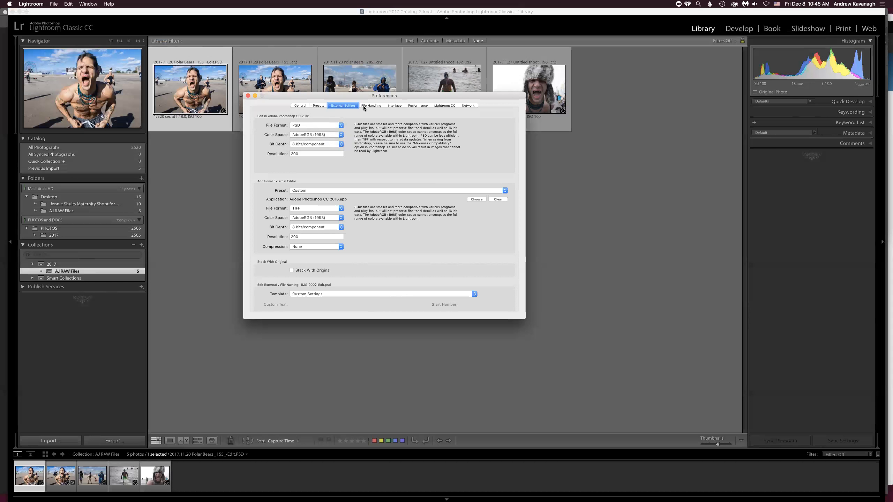
pyautogui.doubleClick(309, 155)
pyautogui.click(313, 135)
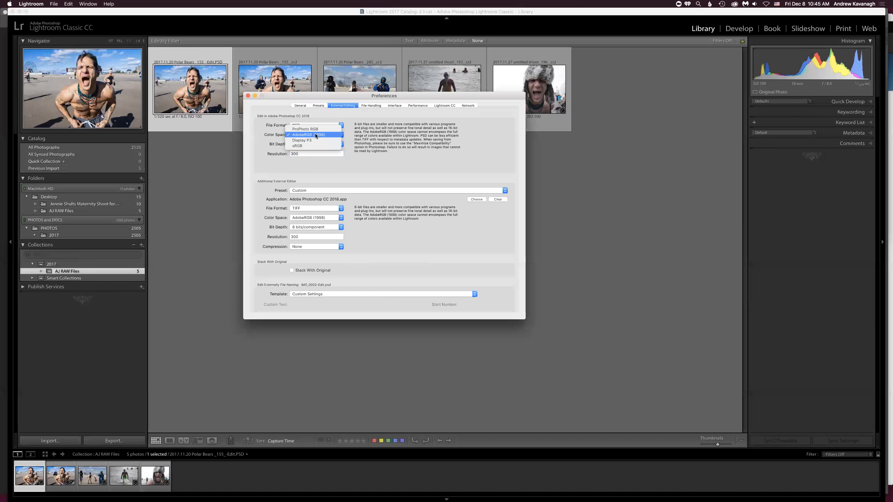
pyautogui.click(278, 154)
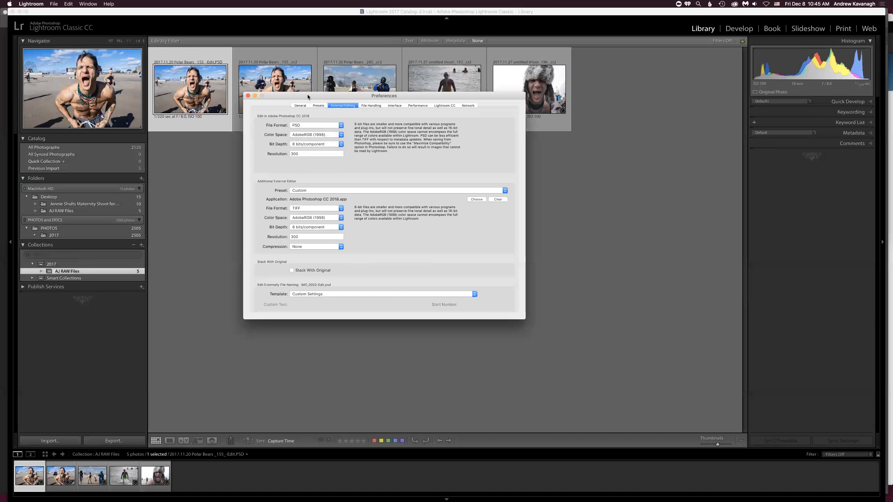
pyautogui.click(248, 95)
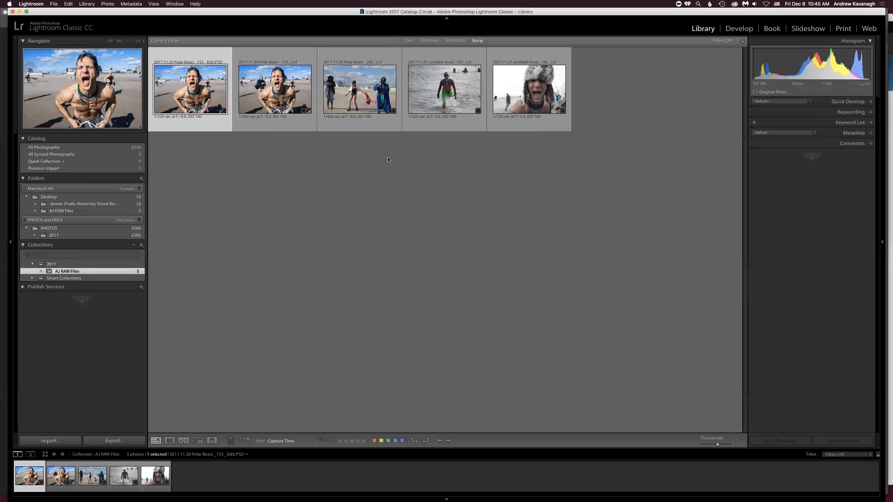
# Open the Polar Bears 285 raw photo in Develop and enable Remove Chromatic Aberration and Enable Profile Corrections.
pyautogui.doubleClick(387, 106)
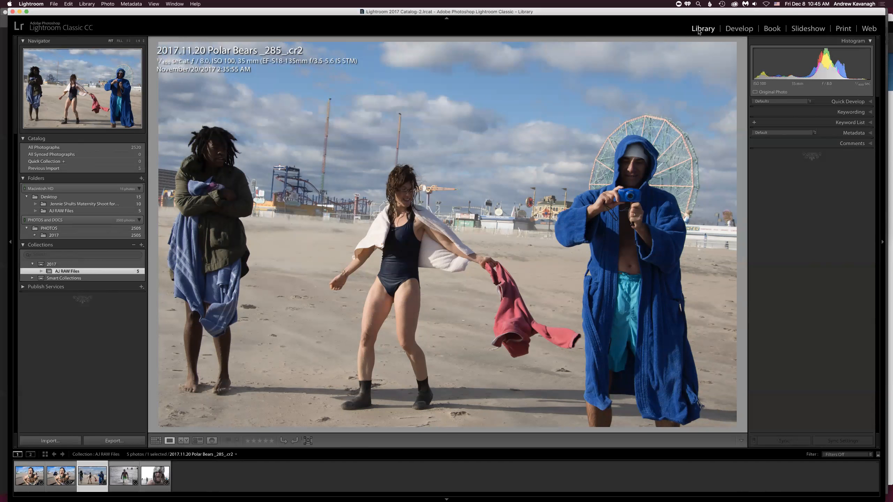
pyautogui.click(738, 29)
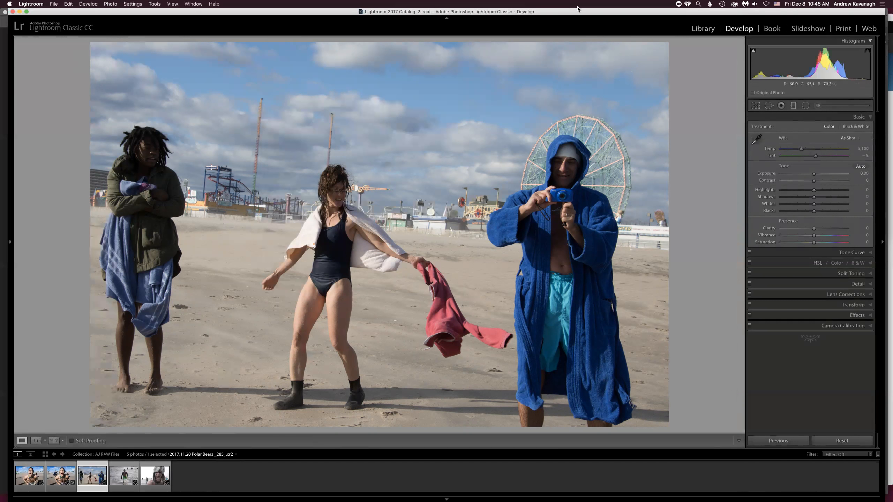
pyautogui.click(840, 294)
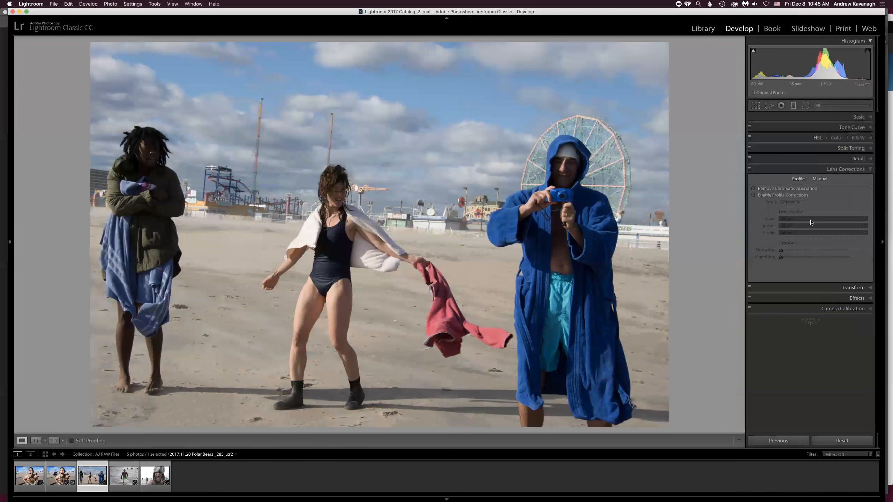
pyautogui.click(753, 189)
pyautogui.click(753, 195)
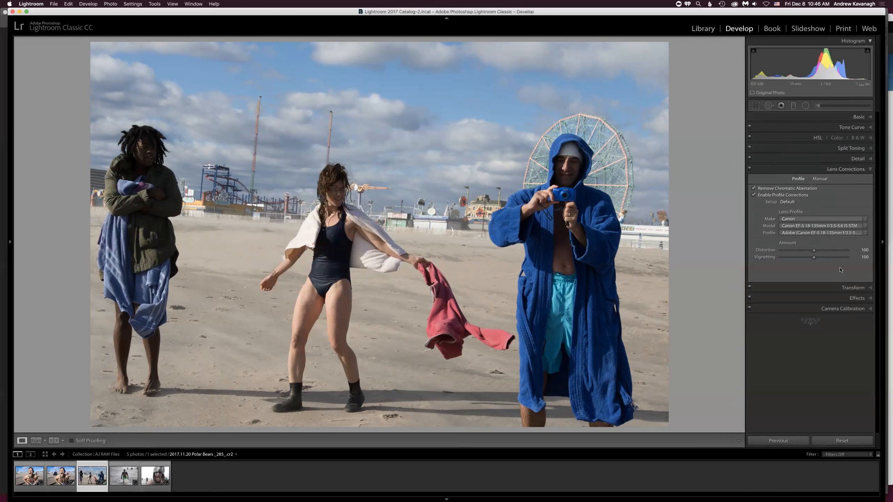
# Try the Auto and Level Upright corrections on the beach photo, switching Upright back to Off after each.
pyautogui.click(842, 288)
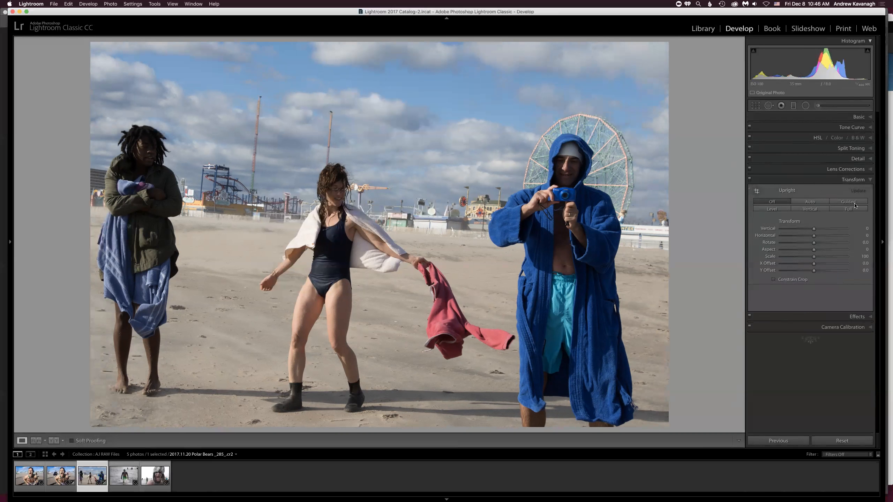
pyautogui.click(810, 202)
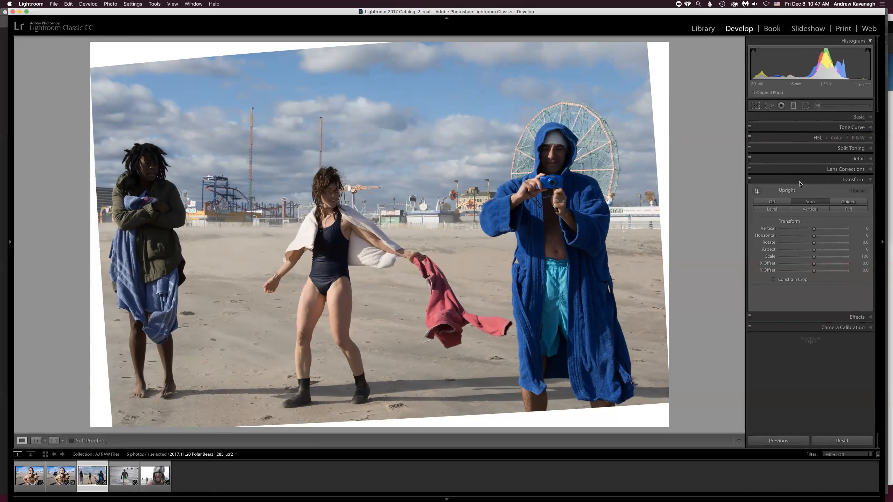
pyautogui.click(776, 203)
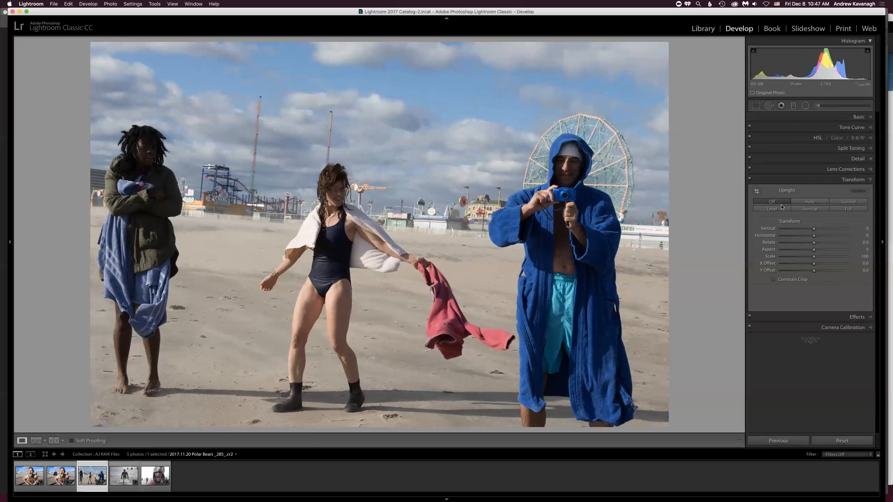
pyautogui.click(776, 210)
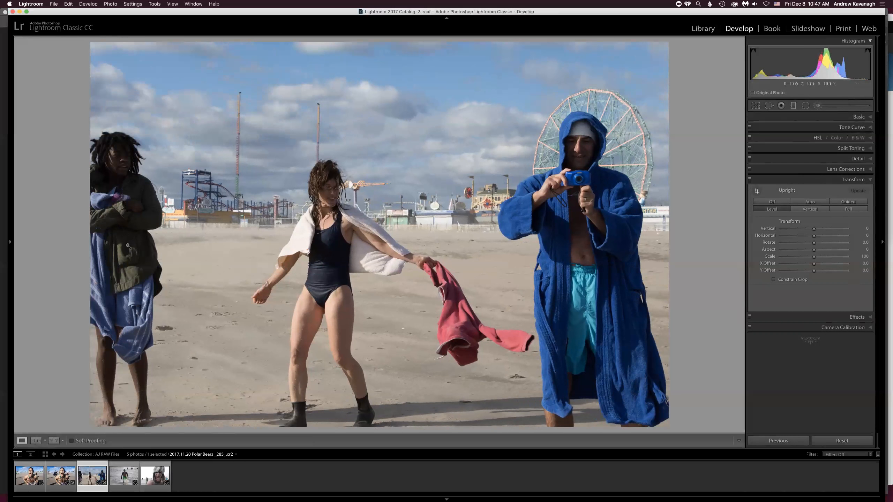
pyautogui.click(772, 203)
pyautogui.click(771, 207)
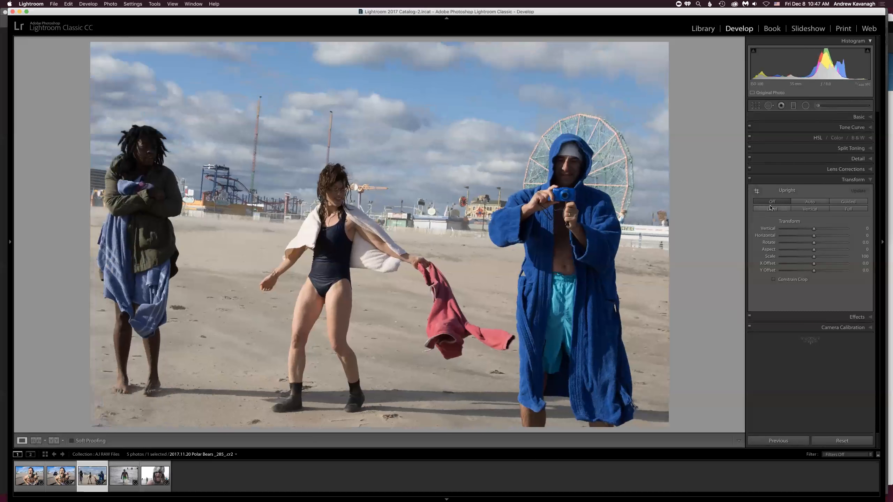
# Apply the Auto Upright correction and crop all four sides of the photo inward to remove the white edges.
pyautogui.click(813, 203)
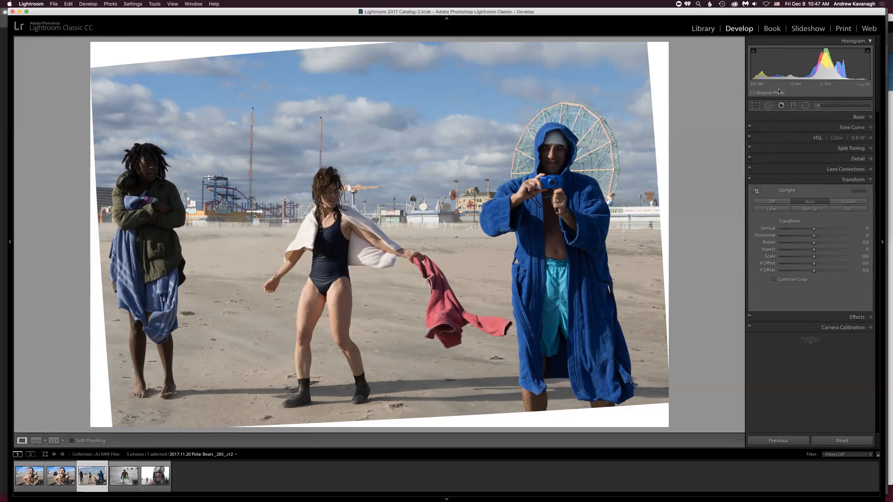
pyautogui.click(753, 107)
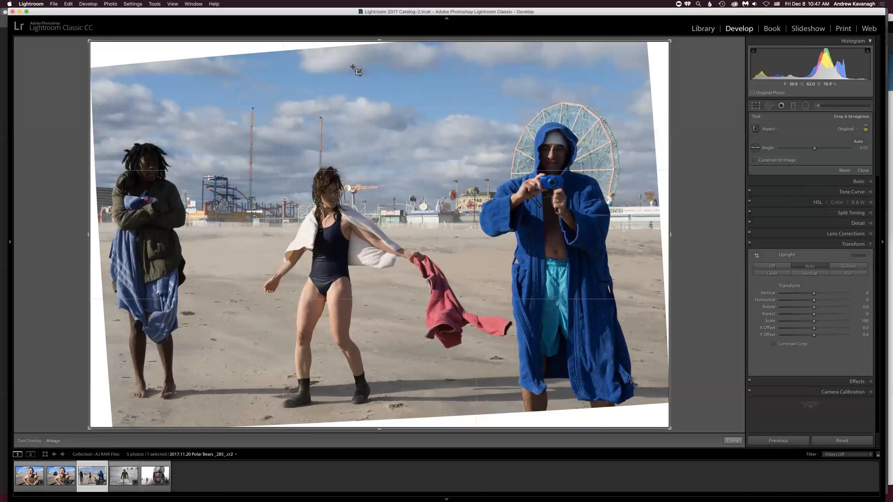
pyautogui.moveTo(381, 39); pyautogui.dragTo(376, 32)
pyautogui.press('super+z')
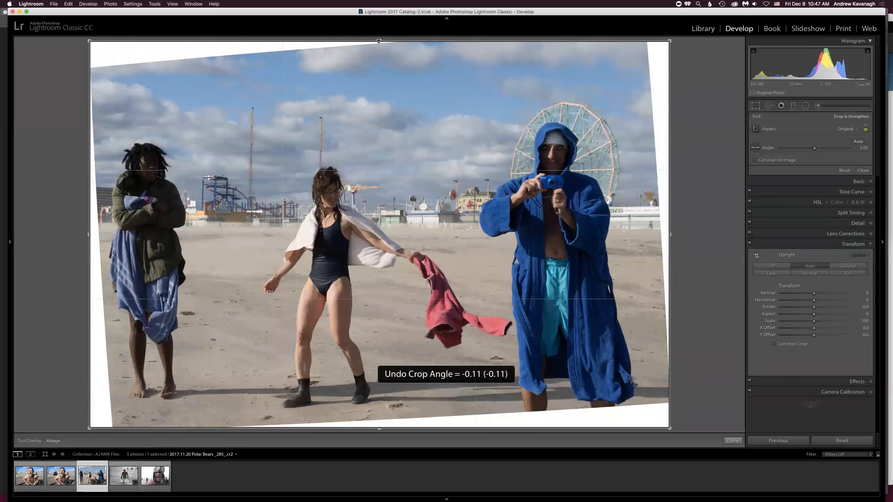
pyautogui.moveTo(378, 39); pyautogui.dragTo(381, 53)
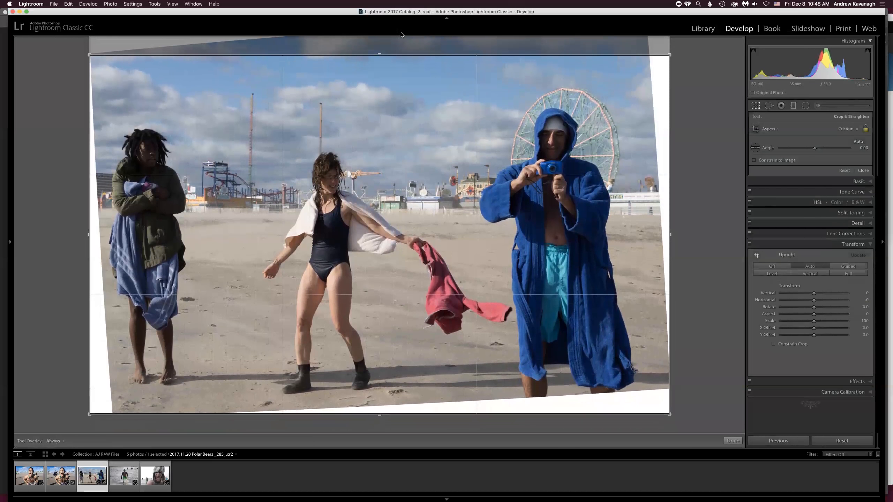
pyautogui.moveTo(669, 235); pyautogui.dragTo(660, 234)
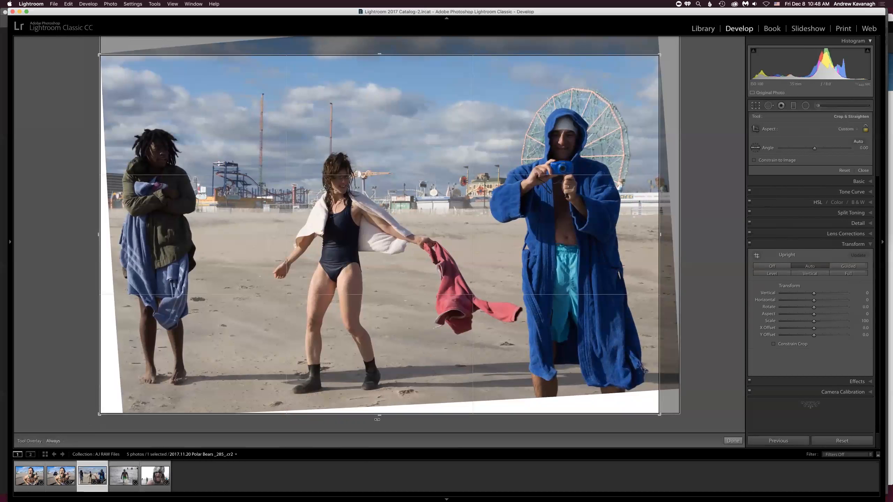
pyautogui.moveTo(378, 412); pyautogui.dragTo(381, 402)
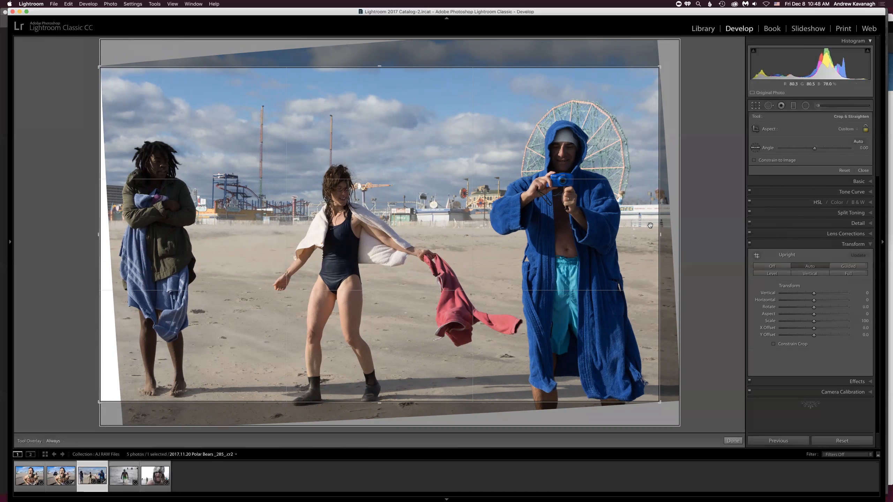
pyautogui.moveTo(95, 237); pyautogui.dragTo(109, 239)
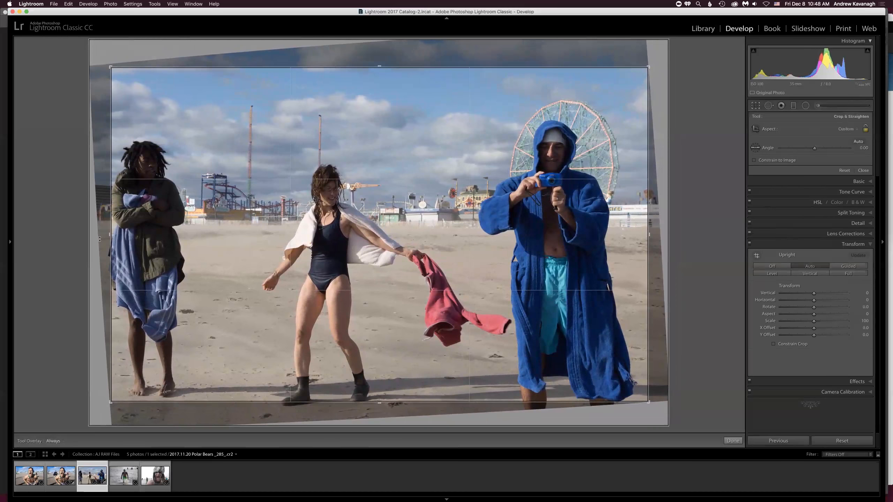
pyautogui.press('Return')
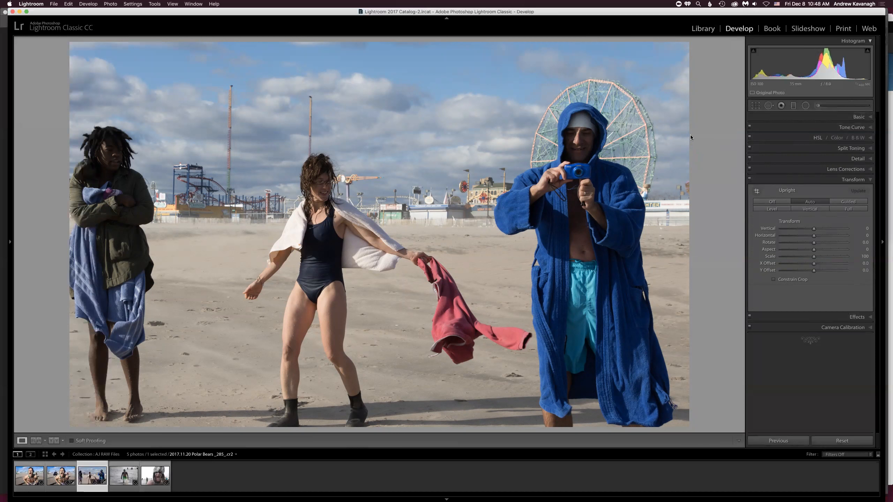
# Undo the crop and the Upright corrections, back to the uncropped photo with Upright set to Off.
pyautogui.press('super+z')
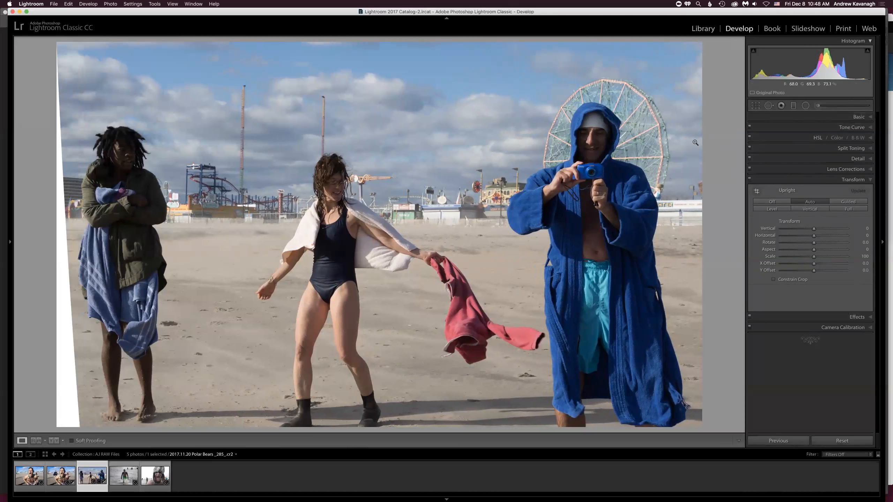
pyautogui.press('super+z')
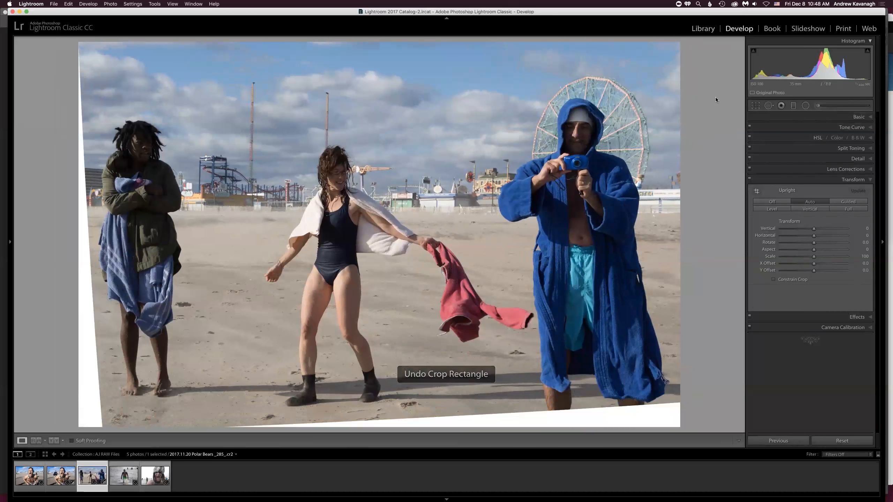
pyautogui.press('super+z')
pyautogui.press('super+z')
pyautogui.press('super+z')
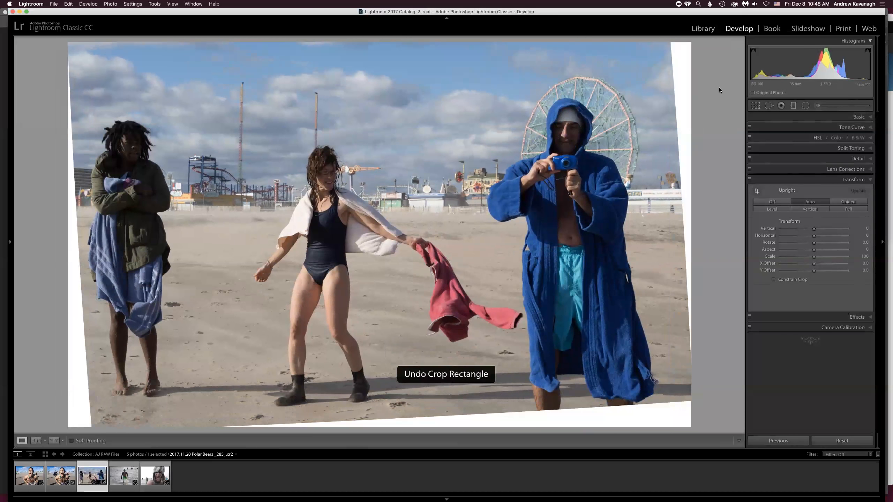
pyautogui.press('super+z')
pyautogui.press('super+z')
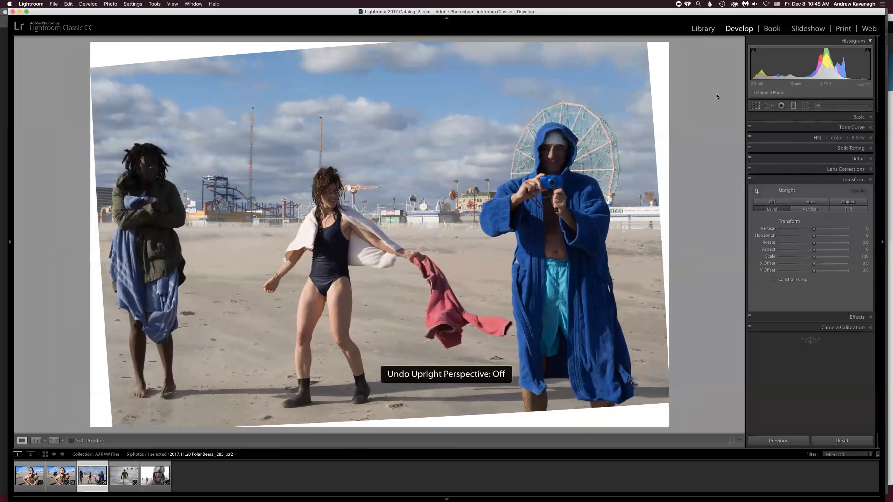
pyautogui.press('super+z')
pyautogui.press('super+z')
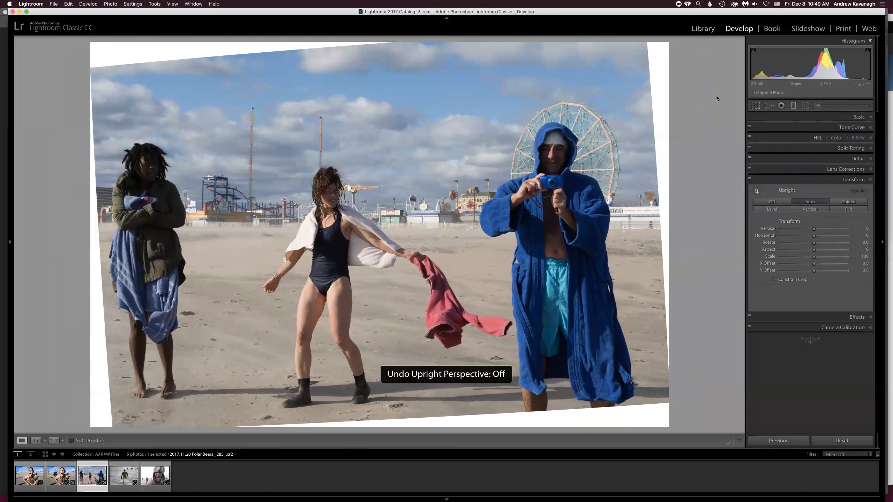
pyautogui.press('super+z')
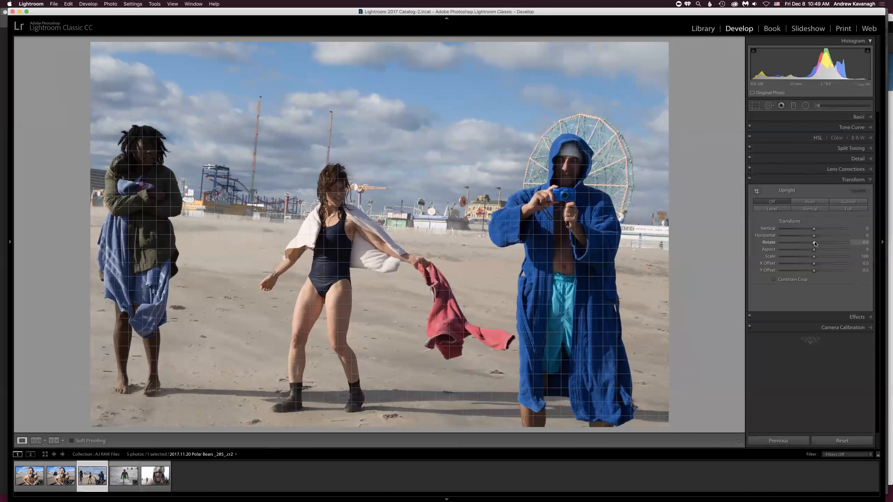
# Set the Transform rotation to −1.1 and crop all four sides of the beach photo inward to remove the white edges.
pyautogui.moveTo(814, 243); pyautogui.dragTo(804, 244)
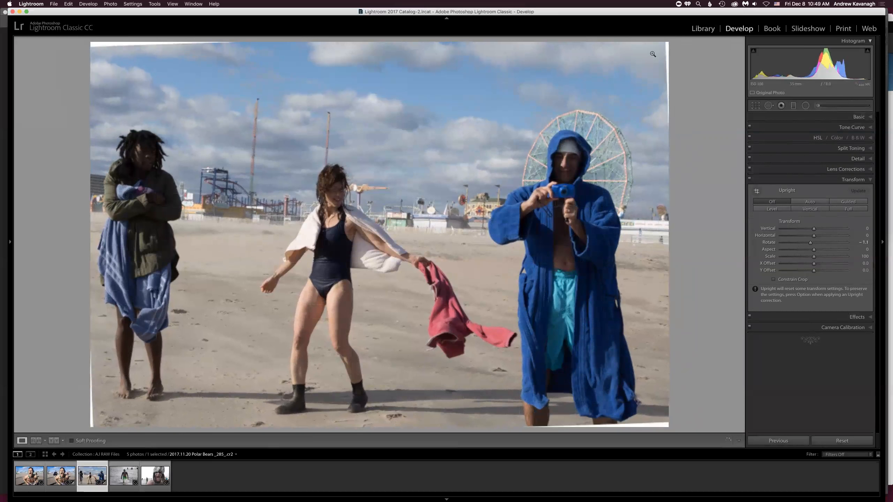
pyautogui.click(755, 106)
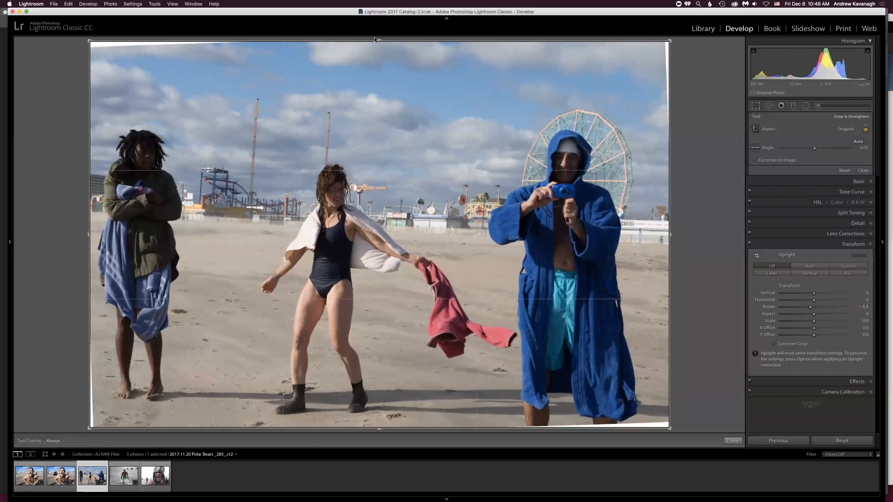
pyautogui.moveTo(379, 41); pyautogui.dragTo(379, 44)
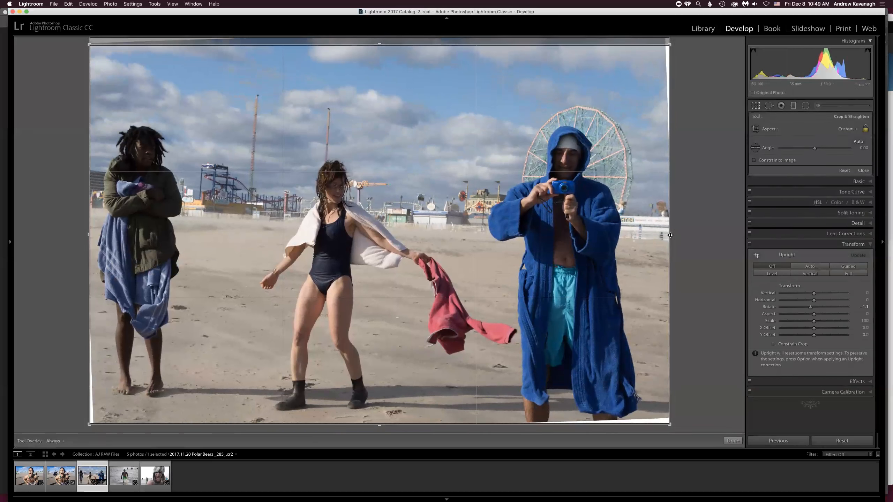
pyautogui.moveTo(671, 235); pyautogui.dragTo(667, 235)
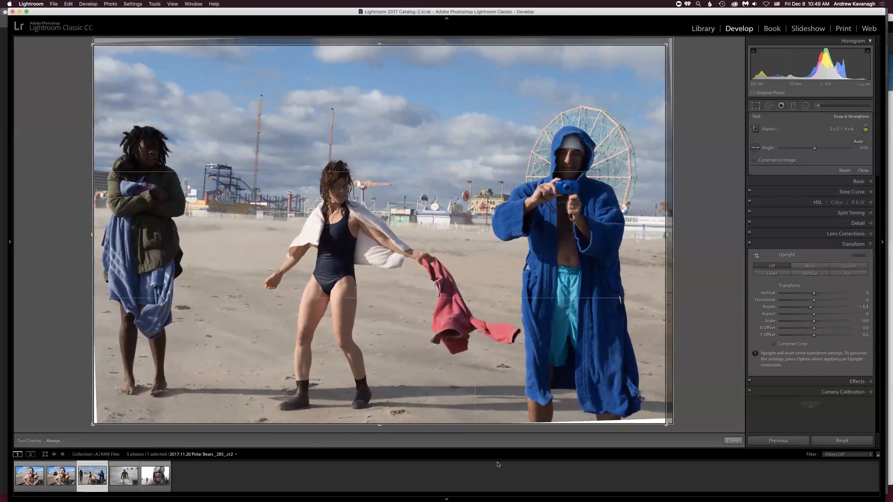
pyautogui.moveTo(380, 425); pyautogui.dragTo(379, 419)
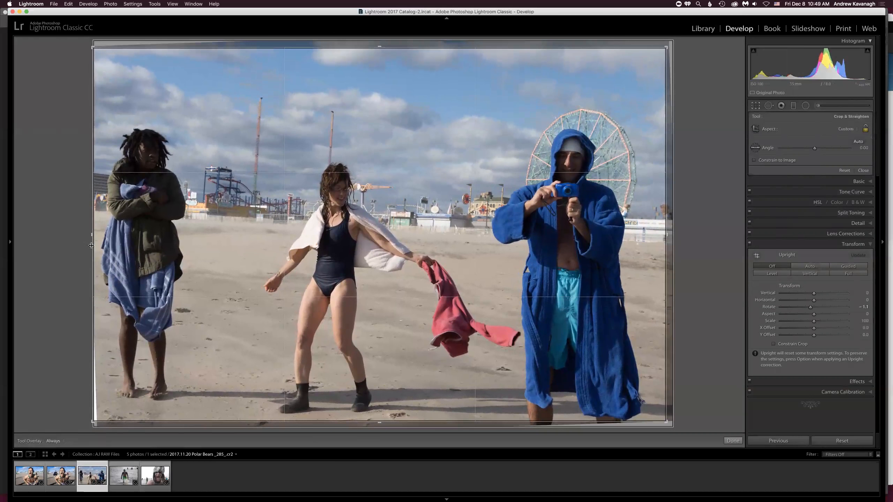
pyautogui.moveTo(91, 245); pyautogui.dragTo(95, 236)
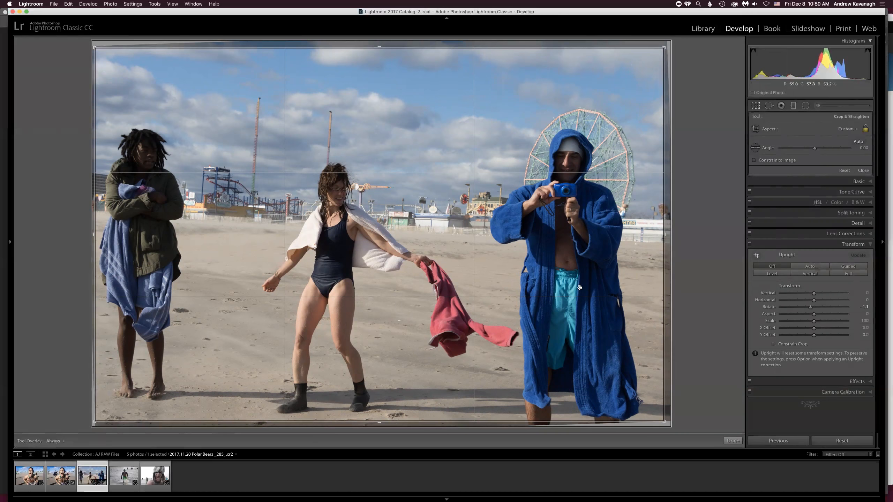
pyautogui.click(733, 441)
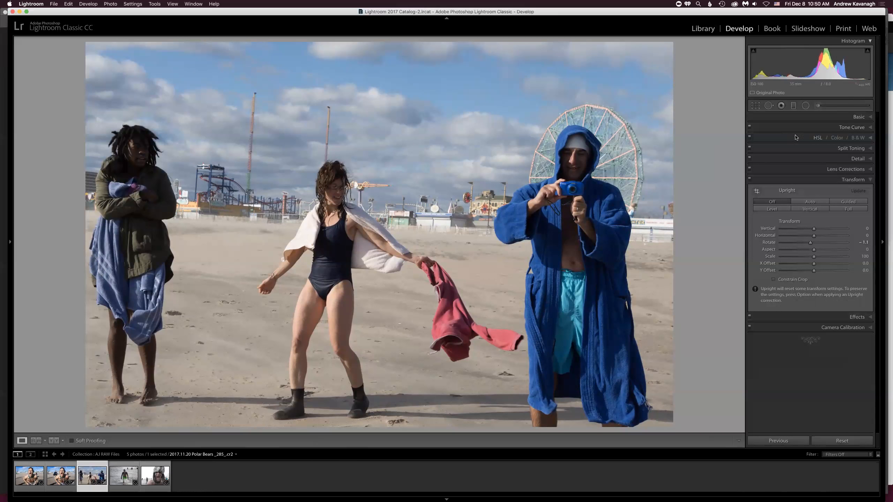
# Set the white balance from the sand beside the red towel, and adjust Temp to 4,510.
pyautogui.click(844, 117)
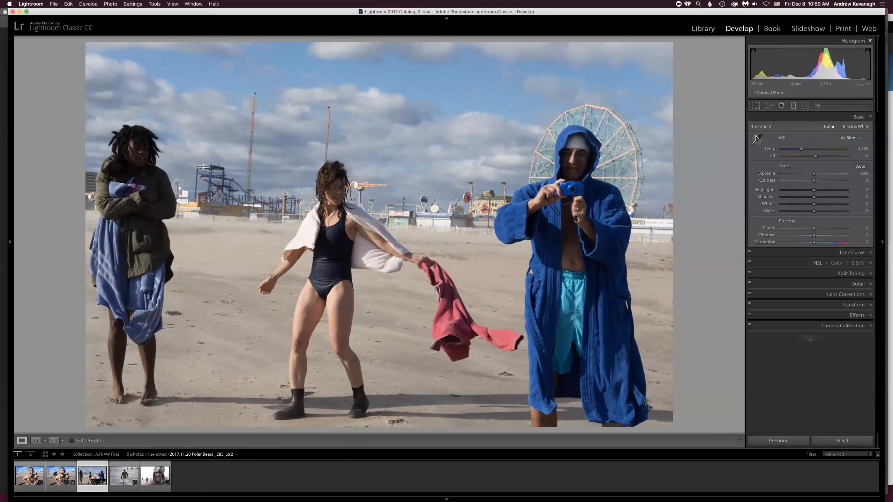
pyautogui.click(757, 138)
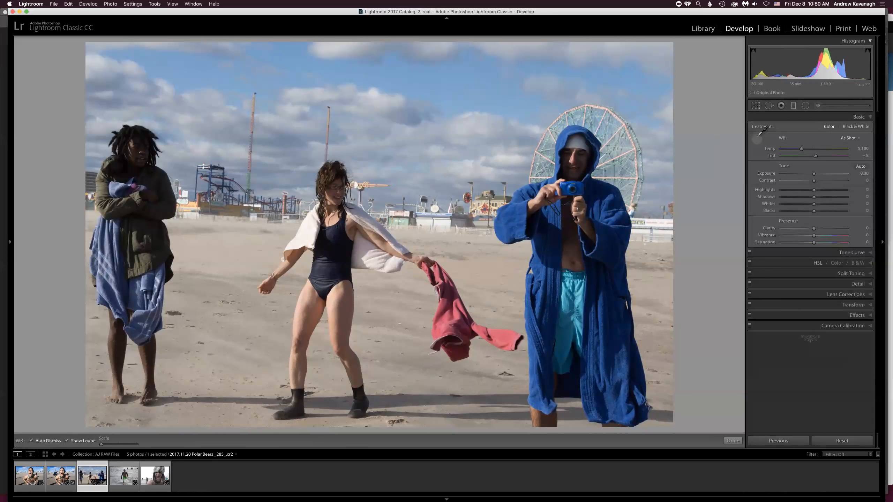
pyautogui.click(479, 266)
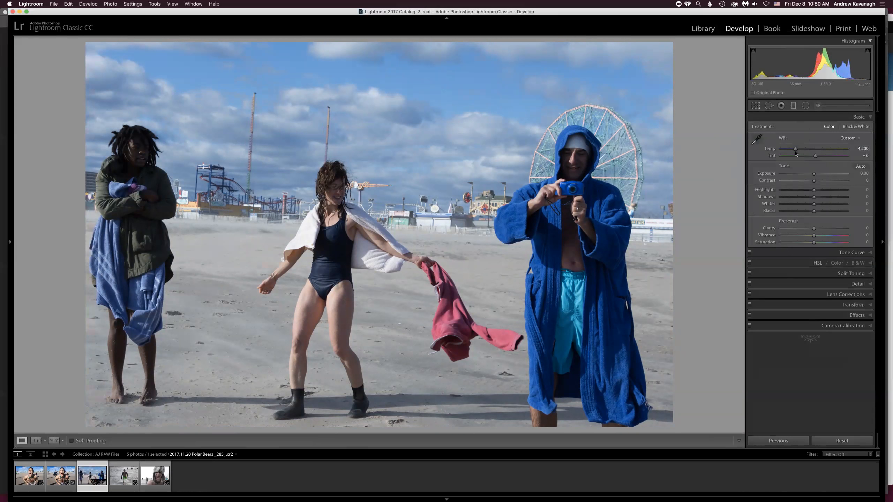
pyautogui.moveTo(796, 151); pyautogui.dragTo(799, 150)
# Set Exposure to +0.10, Contrast to +9 and Highlights to −63, and compare the photo before and after.
pyautogui.moveTo(813, 173); pyautogui.dragTo(815, 173)
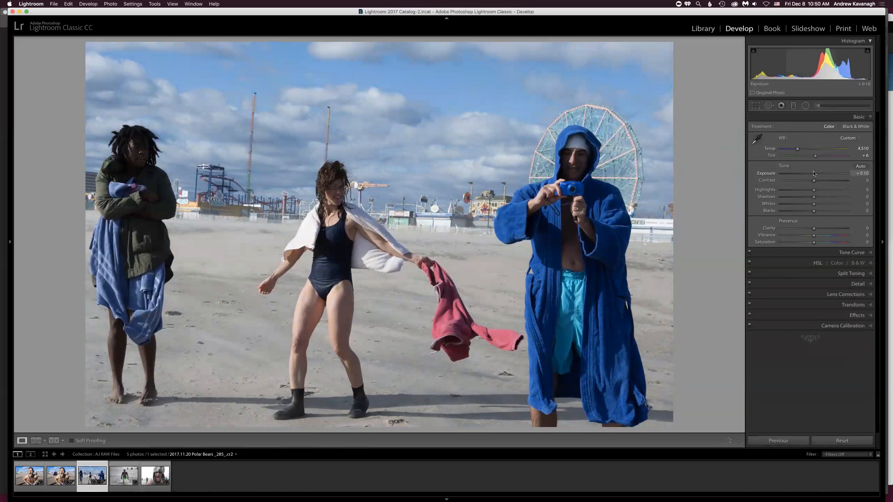
pyautogui.moveTo(817, 181); pyautogui.dragTo(816, 181)
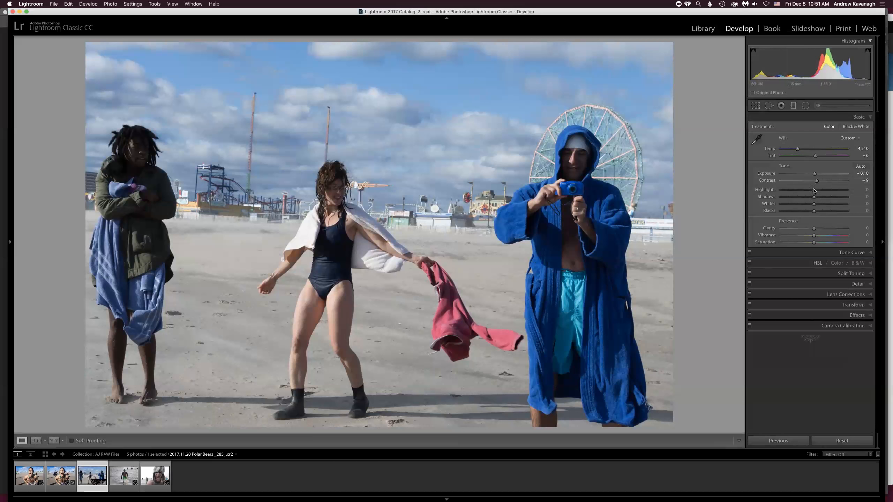
pyautogui.moveTo(814, 190)
pyautogui.mouseDown()
pyautogui.moveTo(793, 191)
pyautogui.moveTo(811, 192)
pyautogui.mouseUp()
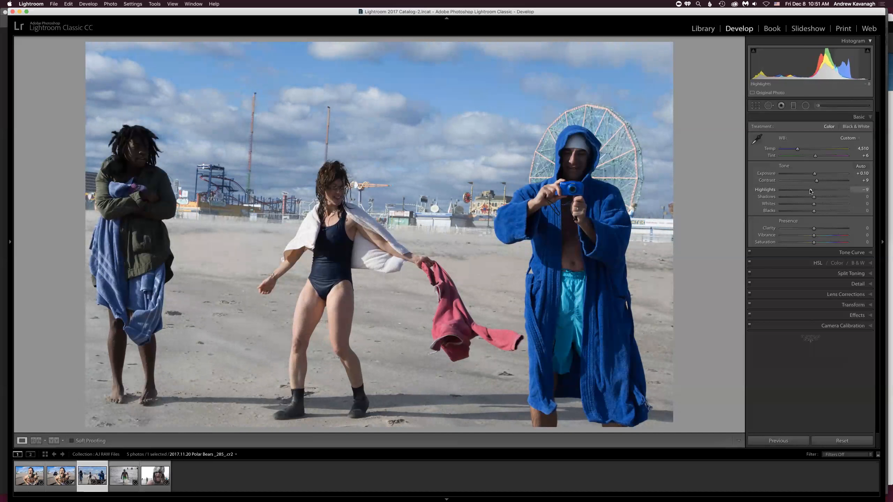
pyautogui.moveTo(811, 191); pyautogui.dragTo(809, 191)
pyautogui.moveTo(808, 191); pyautogui.dragTo(807, 191)
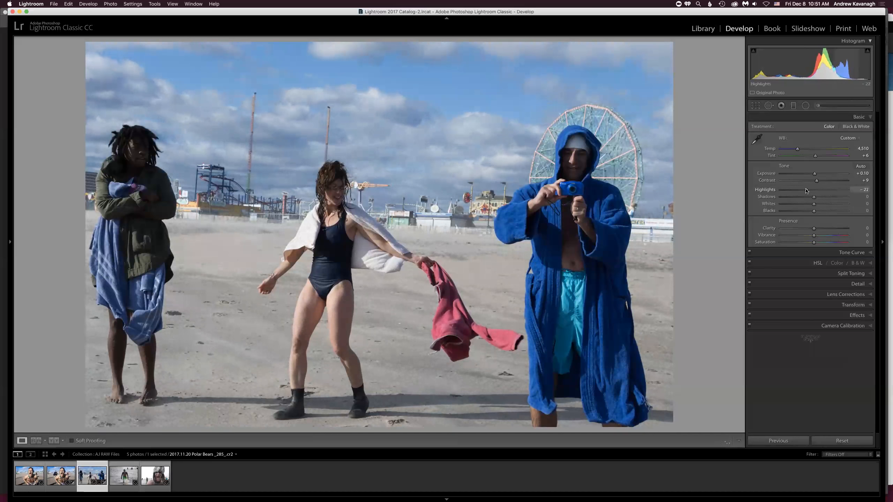
pyautogui.moveTo(806, 190)
pyautogui.mouseDown()
pyautogui.moveTo(814, 191)
pyautogui.moveTo(794, 192)
pyautogui.mouseUp()
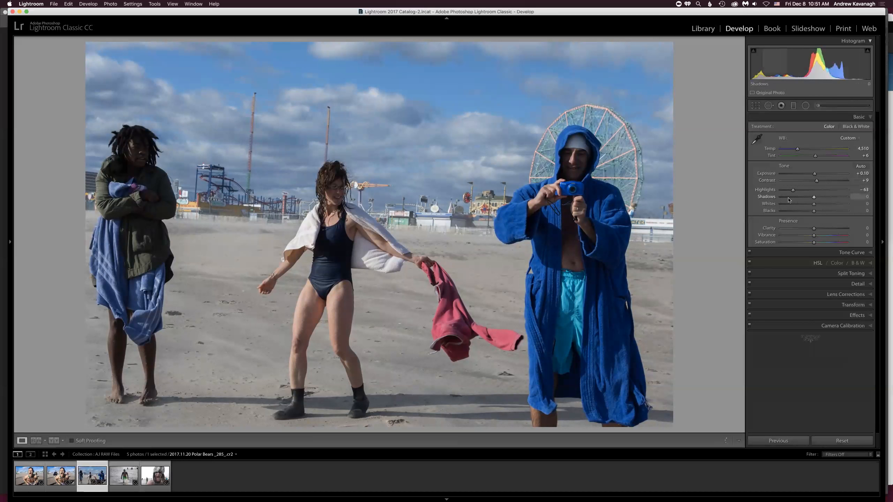
pyautogui.press('y')
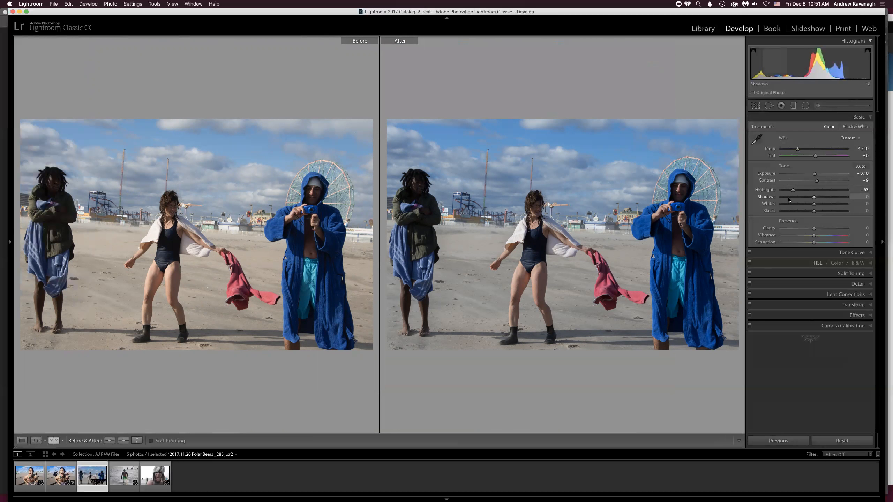
pyautogui.press('y')
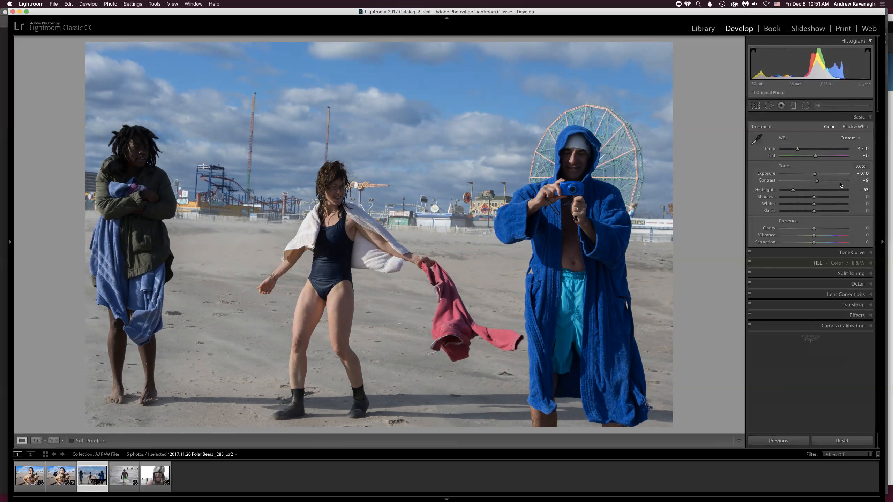
# Switch the Tone Curve to point editing and raise the RGB curve slightly at midtone, highlight and shadow points.
pyautogui.click(851, 252)
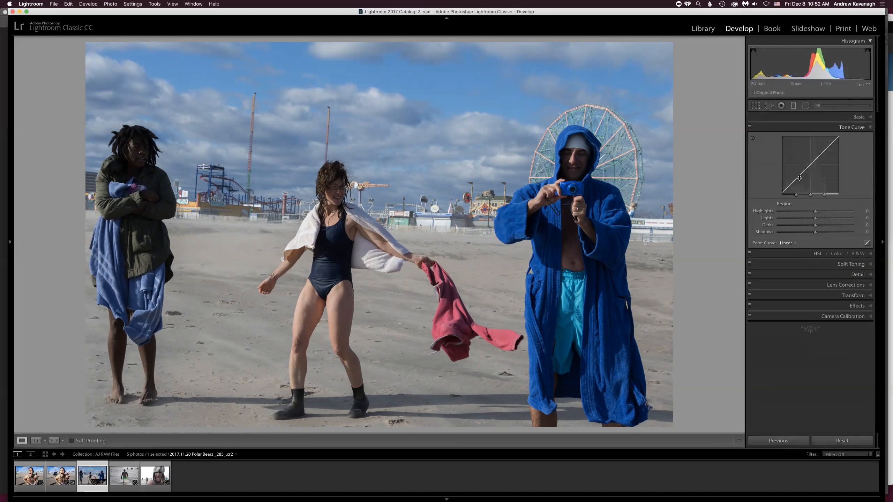
pyautogui.click(867, 244)
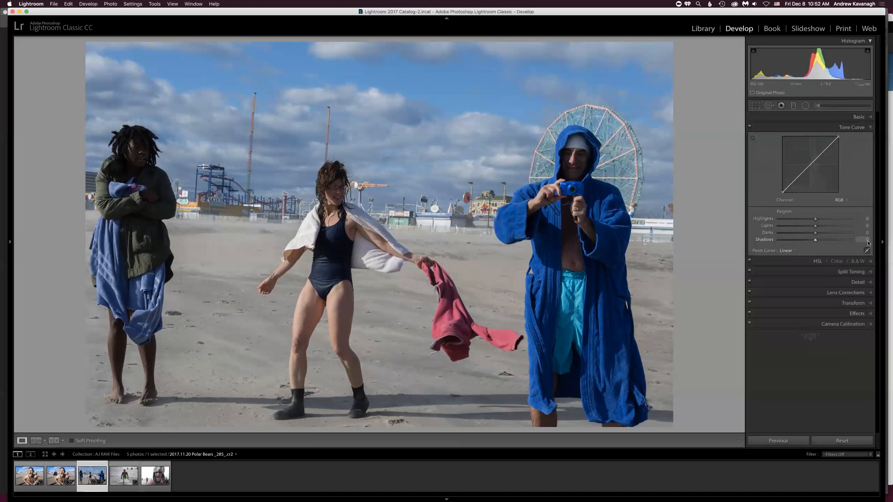
pyautogui.click(810, 165)
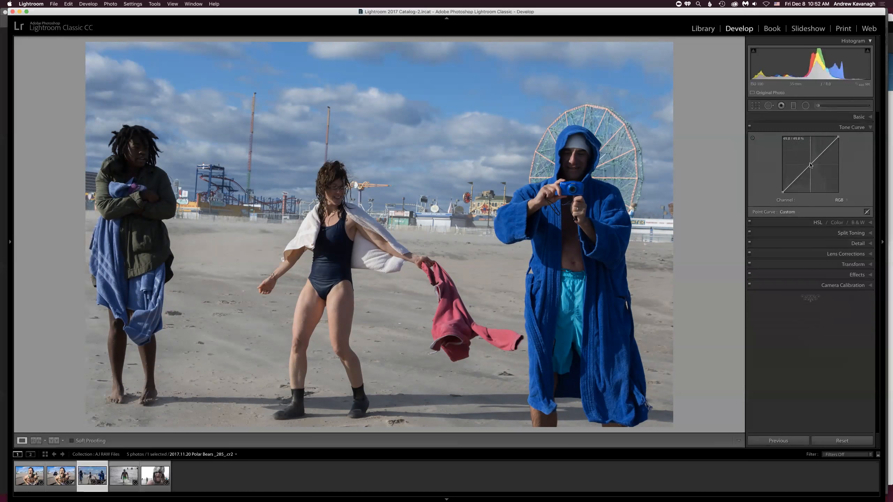
pyautogui.moveTo(811, 165); pyautogui.dragTo(810, 163)
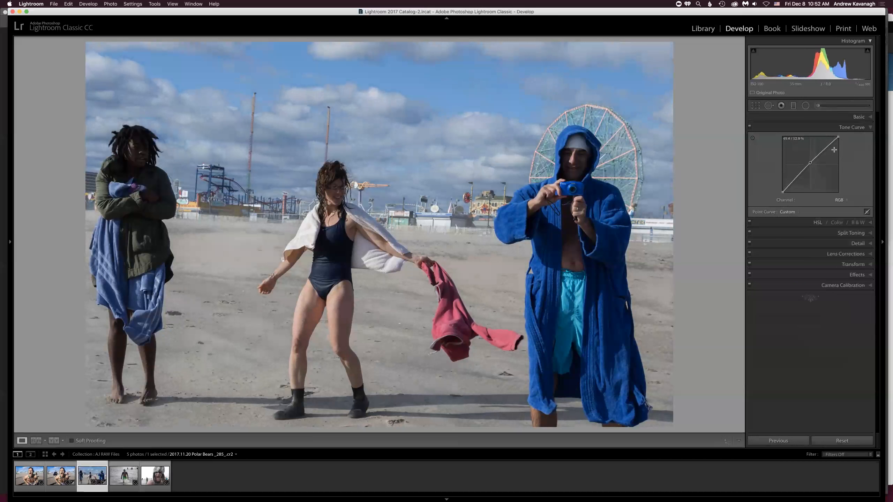
pyautogui.moveTo(830, 145); pyautogui.dragTo(829, 143)
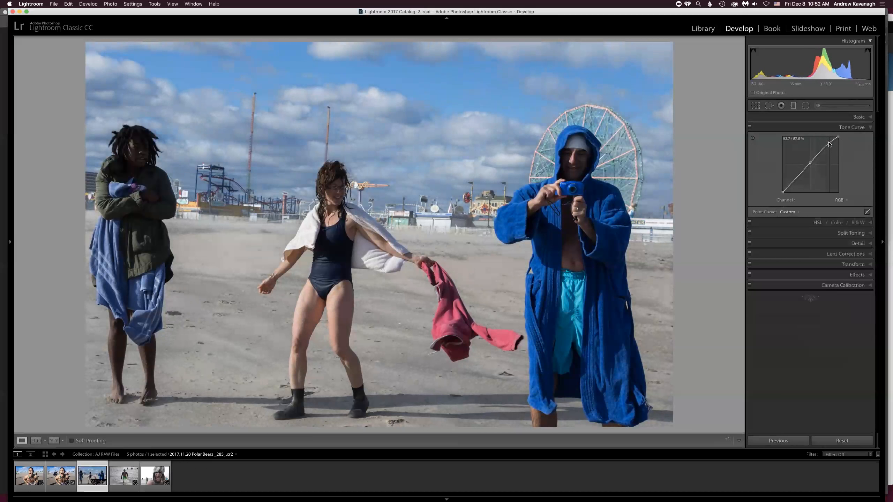
pyautogui.moveTo(791, 187); pyautogui.dragTo(790, 183)
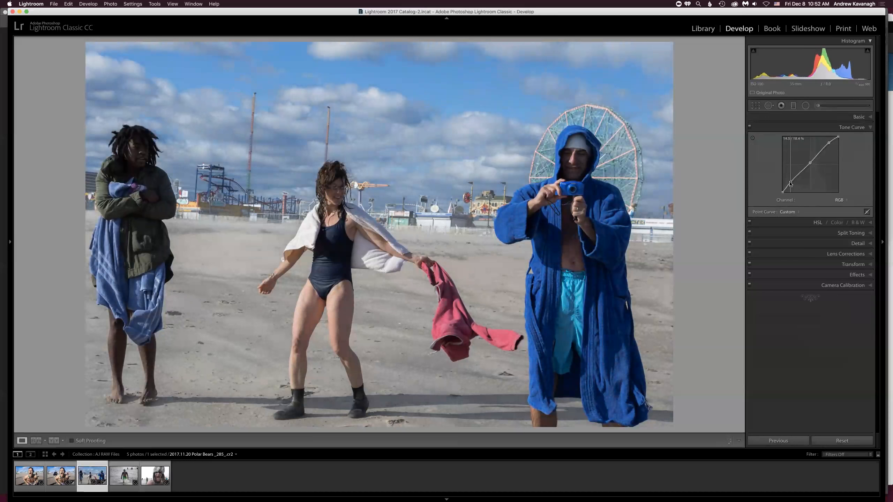
pyautogui.moveTo(790, 183); pyautogui.dragTo(790, 184)
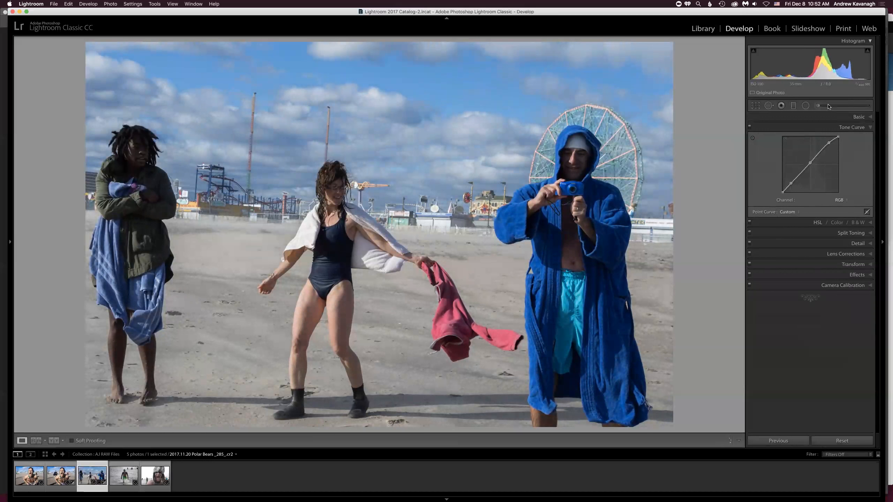
# Set Shadows to +27 and Blacks to +22, compare before and after, and set Clarity to +8 and Vibrance to +17.
pyautogui.click(858, 118)
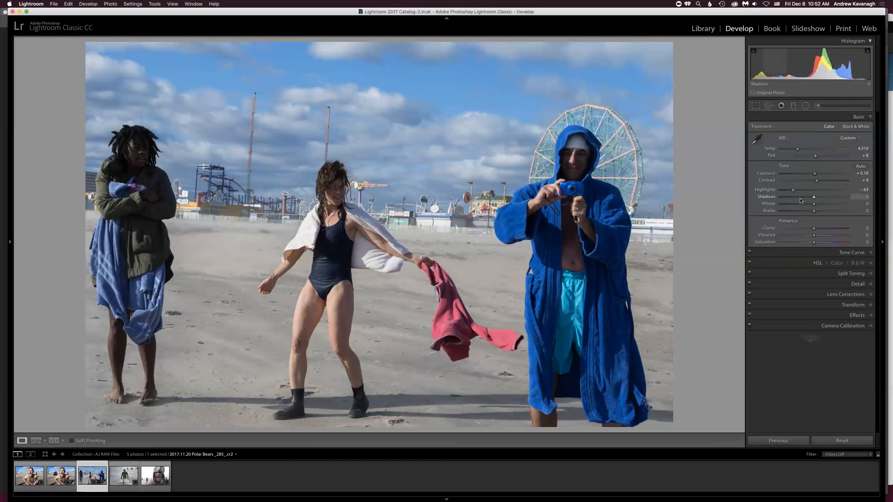
pyautogui.moveTo(815, 199); pyautogui.dragTo(824, 197)
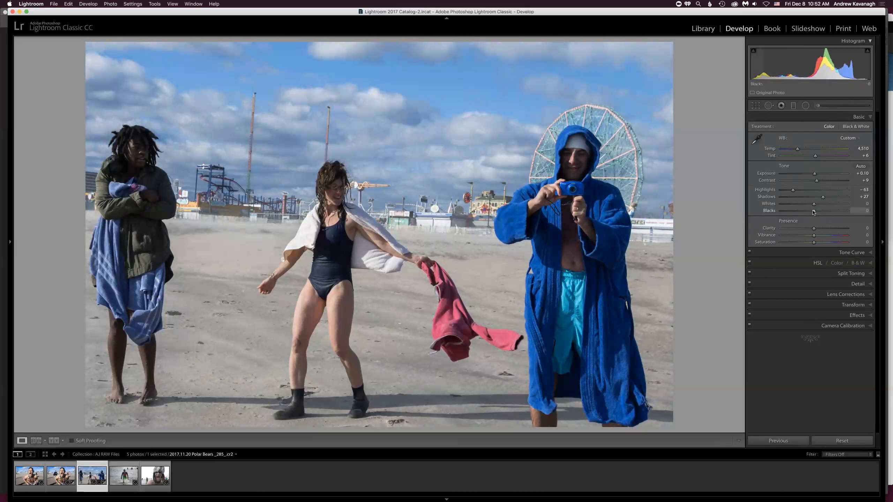
pyautogui.moveTo(819, 212); pyautogui.dragTo(819, 211)
pyautogui.press('y')
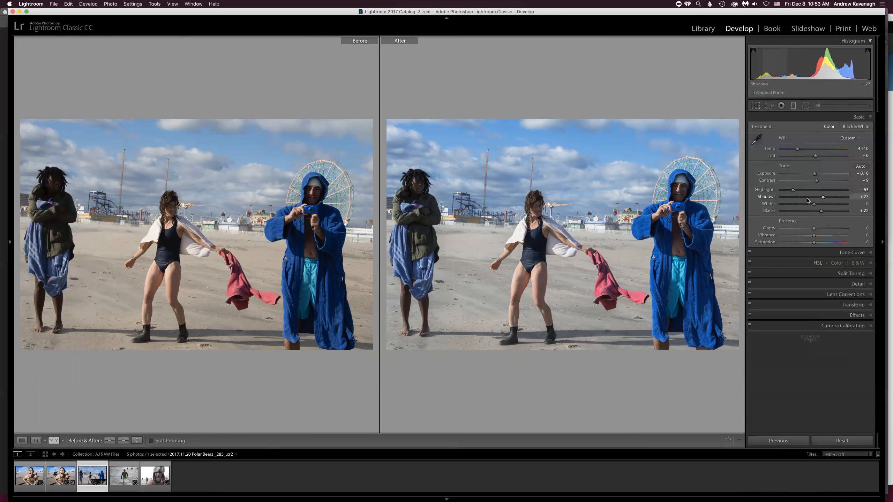
pyautogui.press('y')
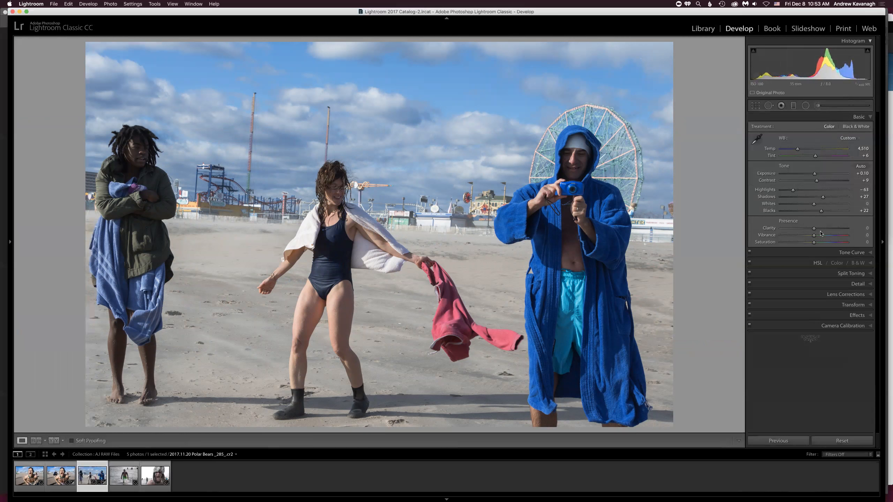
pyautogui.moveTo(813, 229); pyautogui.dragTo(815, 229)
pyautogui.moveTo(813, 236); pyautogui.dragTo(818, 234)
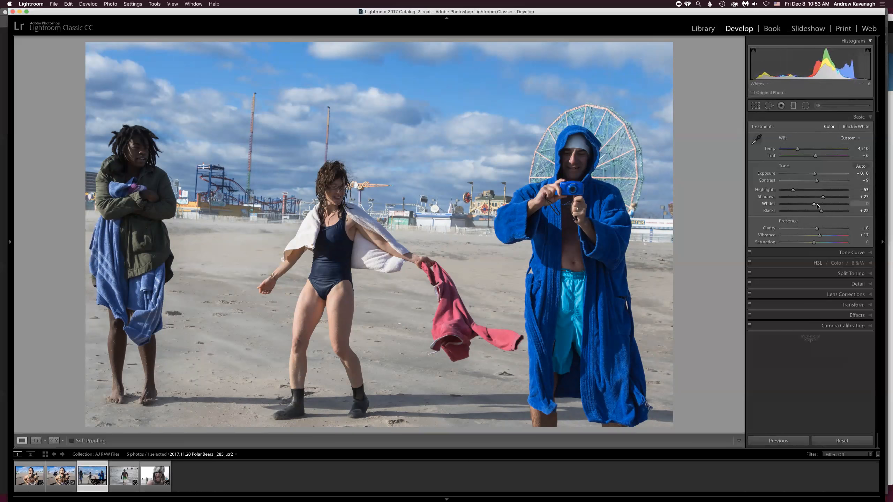
# Try a positive Red hue shift in the HSL adjustments and reset it to 0.
pyautogui.click(804, 265)
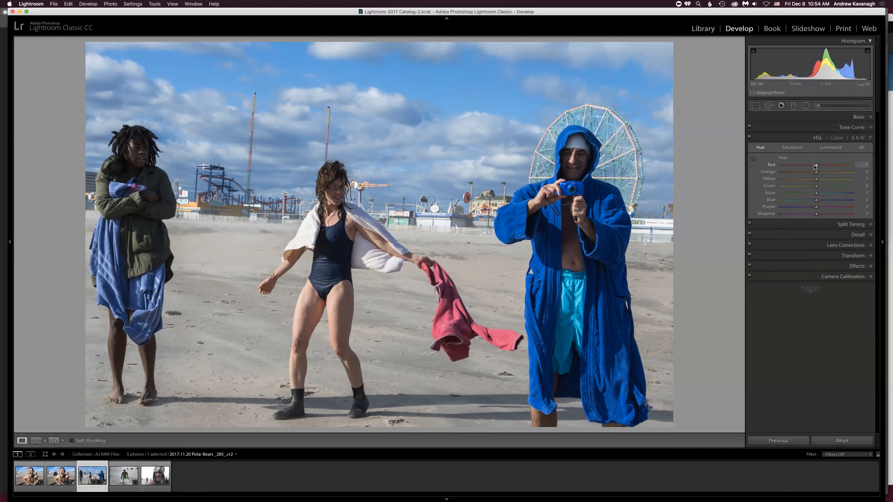
pyautogui.moveTo(816, 166)
pyautogui.mouseDown()
pyautogui.moveTo(791, 167)
pyautogui.moveTo(845, 169)
pyautogui.moveTo(828, 168)
pyautogui.mouseUp()
pyautogui.doubleClick(772, 166)
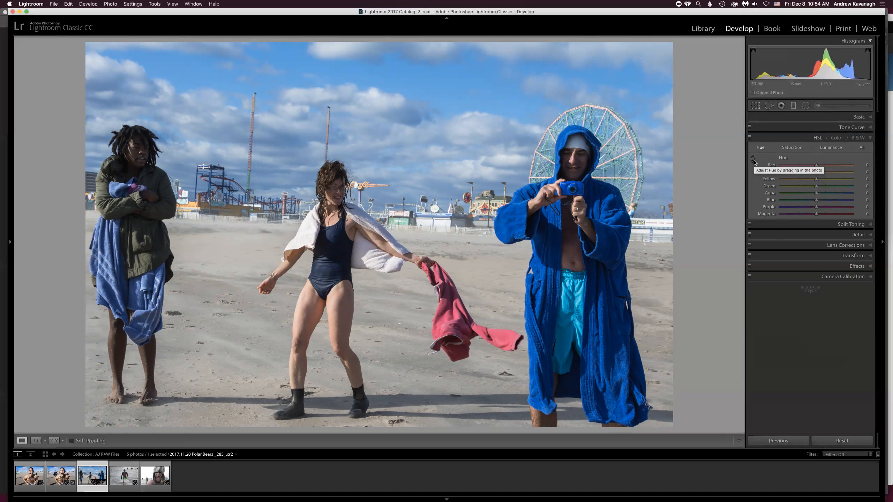
# Use targeted Saturation adjustment on the towel and sky, setting Red to −33, Magenta to −1, Aqua to −6 and Blue to −17.
pyautogui.click(792, 149)
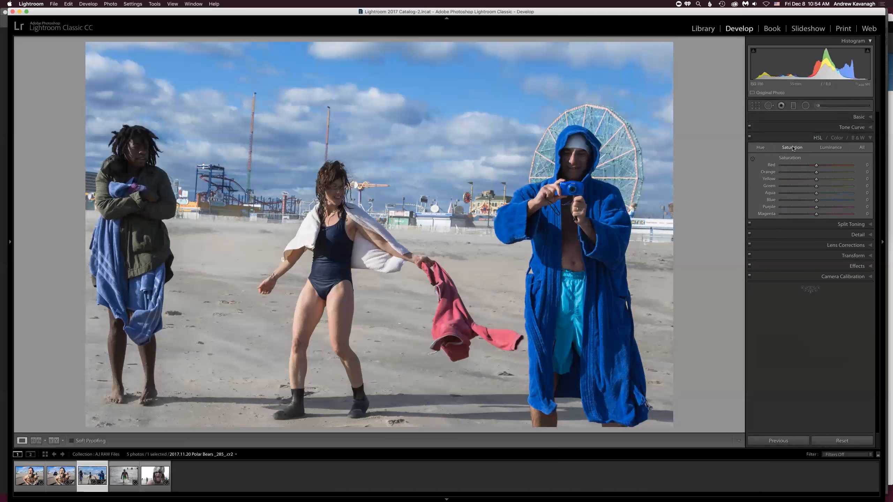
pyautogui.click(753, 159)
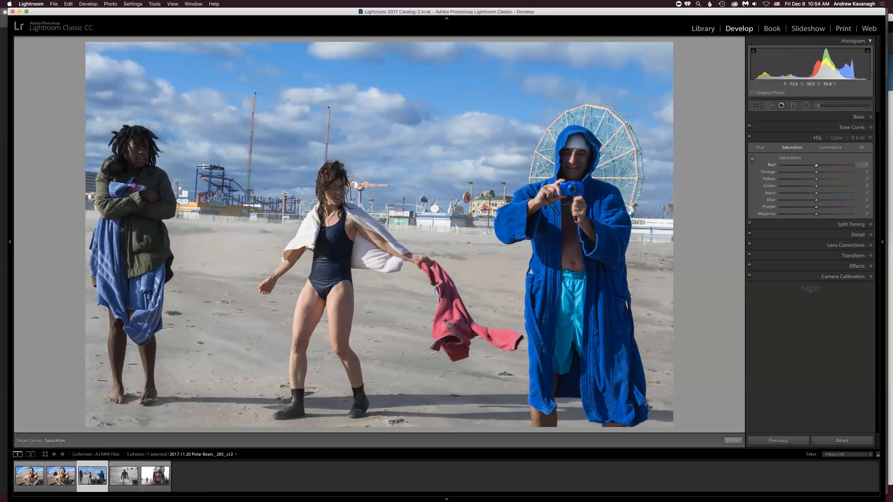
pyautogui.moveTo(445, 320); pyautogui.dragTo(445, 318)
pyautogui.moveTo(436, 320); pyautogui.dragTo(437, 319)
pyautogui.moveTo(471, 75); pyautogui.dragTo(471, 91)
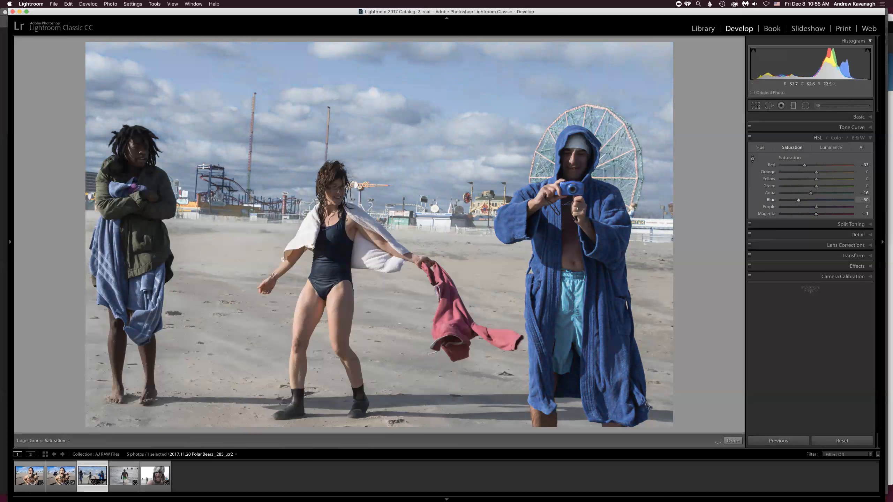
pyautogui.moveTo(472, 92); pyautogui.dragTo(471, 80)
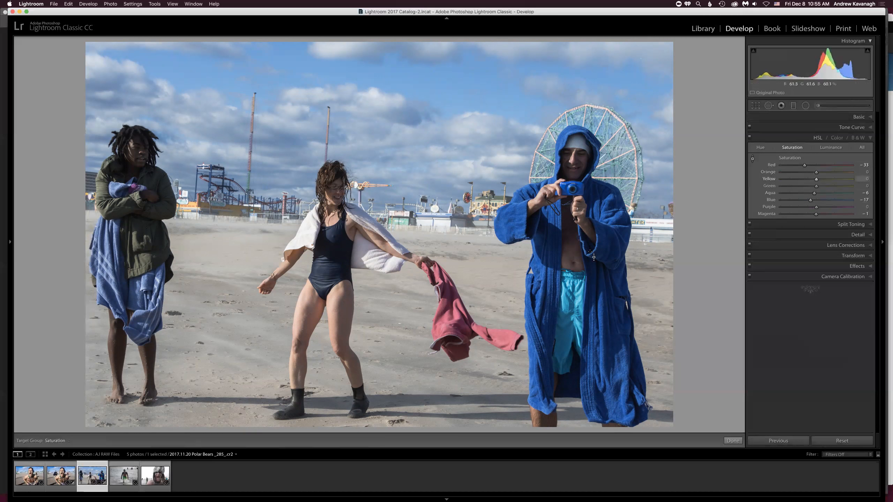
# Use targeted Saturation adjustment on the blue robe, setting Blue to −7 and Purple to +3, and finish targeting.
pyautogui.moveTo(547, 243); pyautogui.dragTo(547, 232)
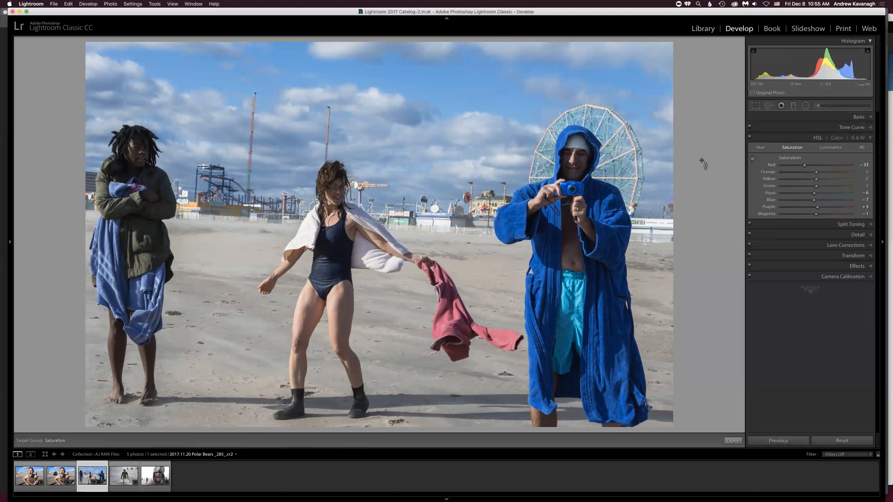
pyautogui.click(734, 442)
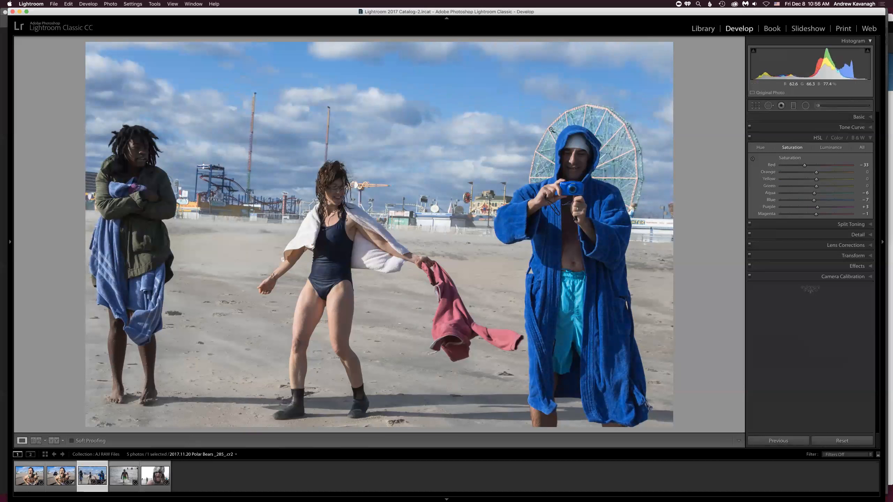
pyautogui.click(841, 118)
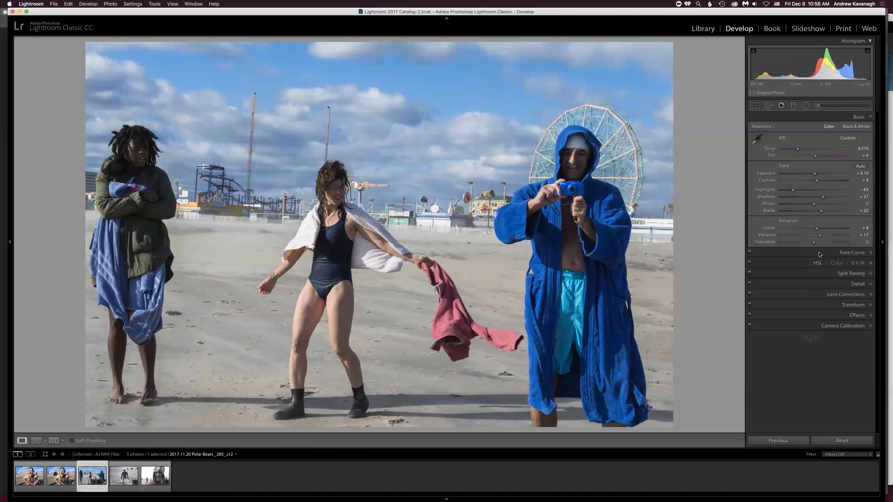
pyautogui.click(801, 265)
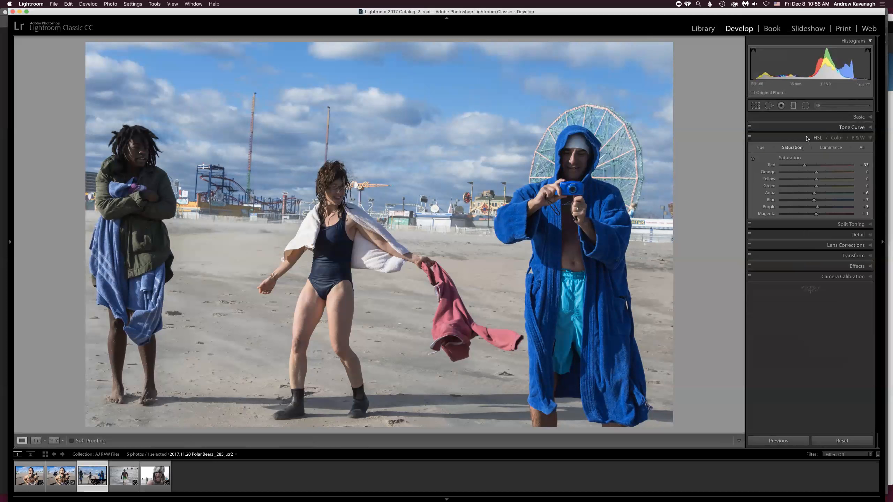
# Darken the red towel with targeted Luminance adjustment, setting Red to −33 and Magenta to −2.
pyautogui.click(832, 148)
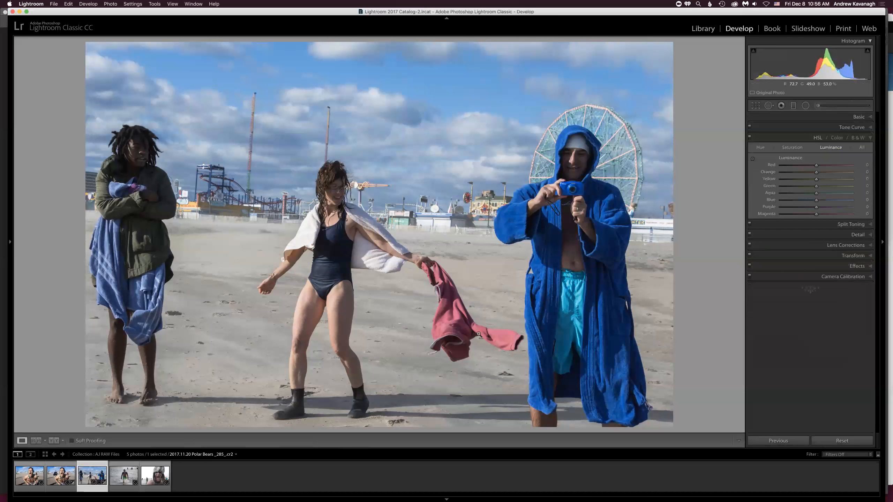
pyautogui.click(753, 159)
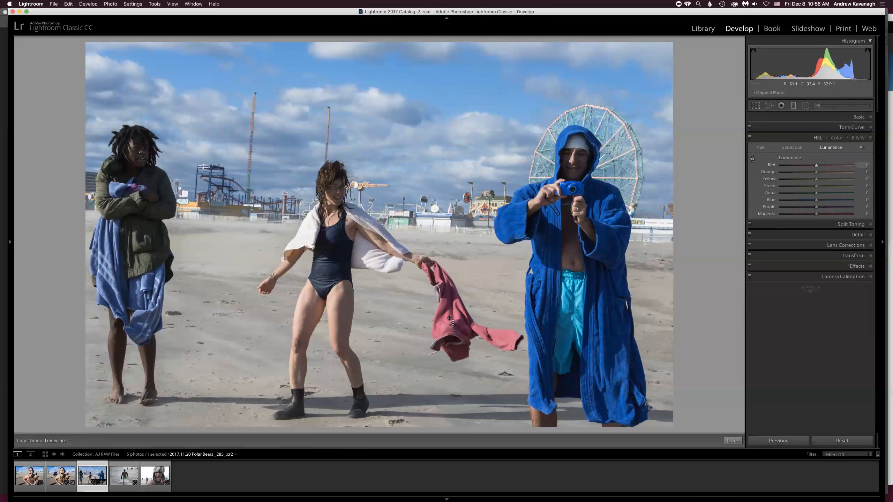
pyautogui.moveTo(453, 313)
pyautogui.mouseDown()
pyautogui.moveTo(453, 297)
pyautogui.moveTo(453, 334)
pyautogui.moveTo(453, 321)
pyautogui.moveTo(438, 316)
pyautogui.mouseUp()
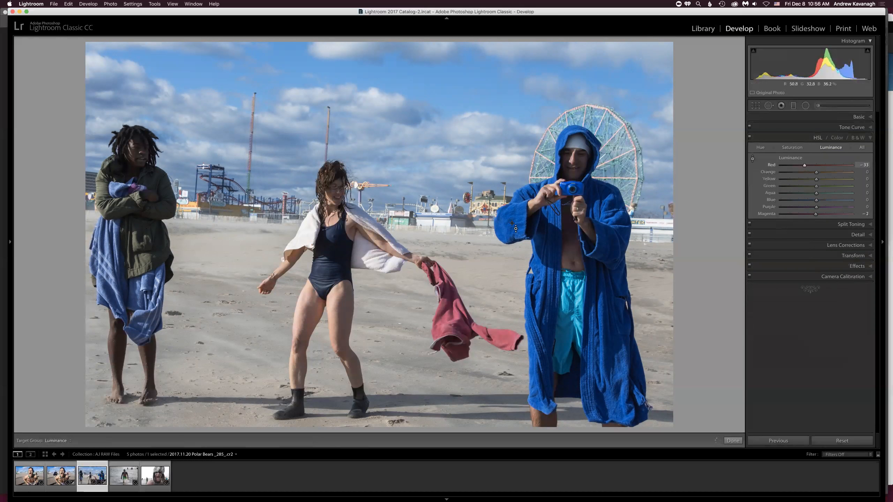
pyautogui.click(733, 442)
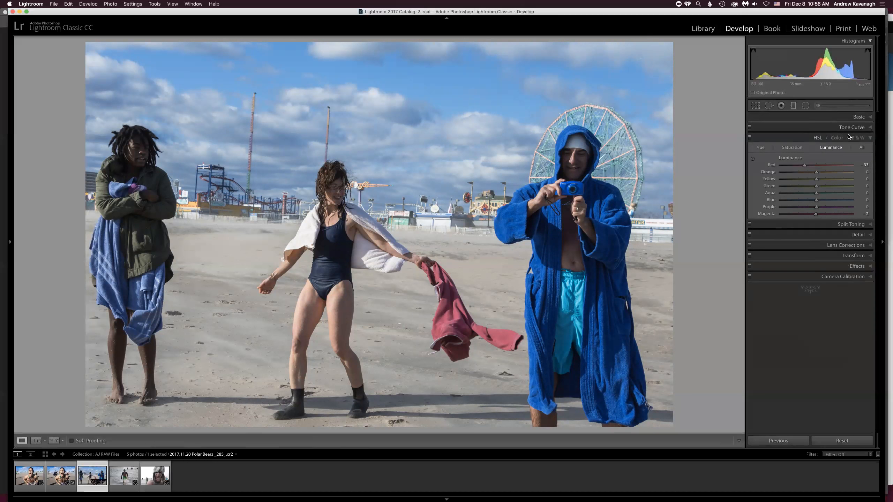
# Look over the Red adjustments in the per-color view and the Basic settings.
pyautogui.click(837, 138)
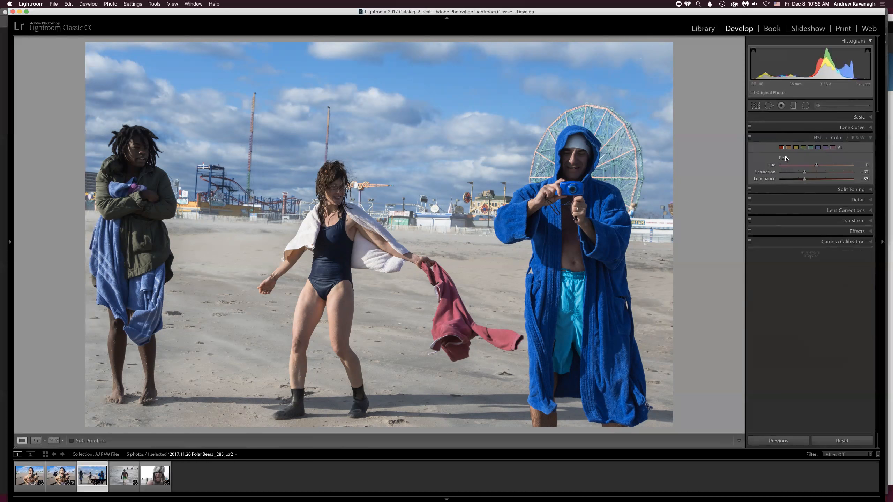
pyautogui.click(817, 138)
pyautogui.click(825, 117)
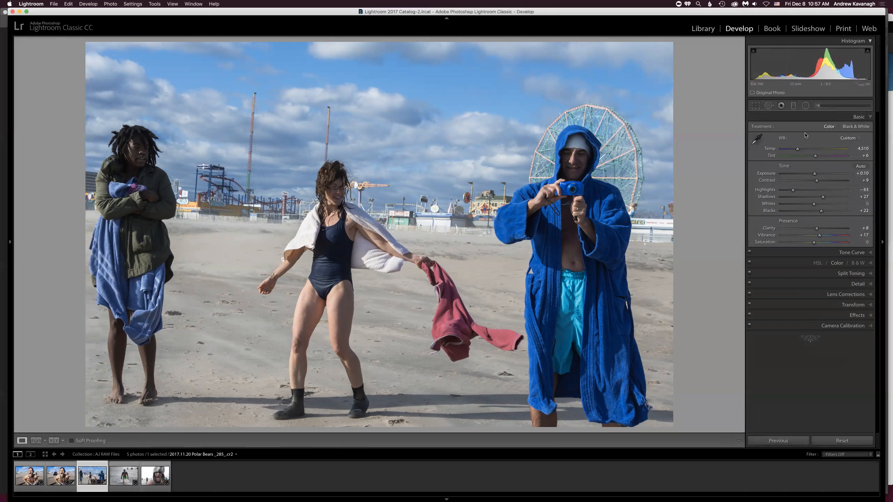
# Set the sharpening Amount to 38 and Masking to 76 using the mask preview, and compare before and after.
pyautogui.click(857, 284)
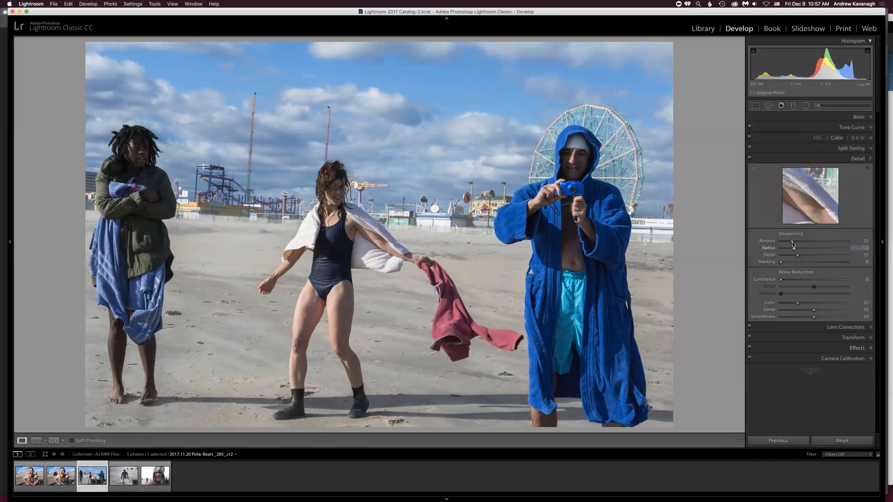
pyautogui.moveTo(793, 242); pyautogui.dragTo(796, 242)
pyautogui.moveTo(783, 263); pyautogui.dragTo(833, 263)
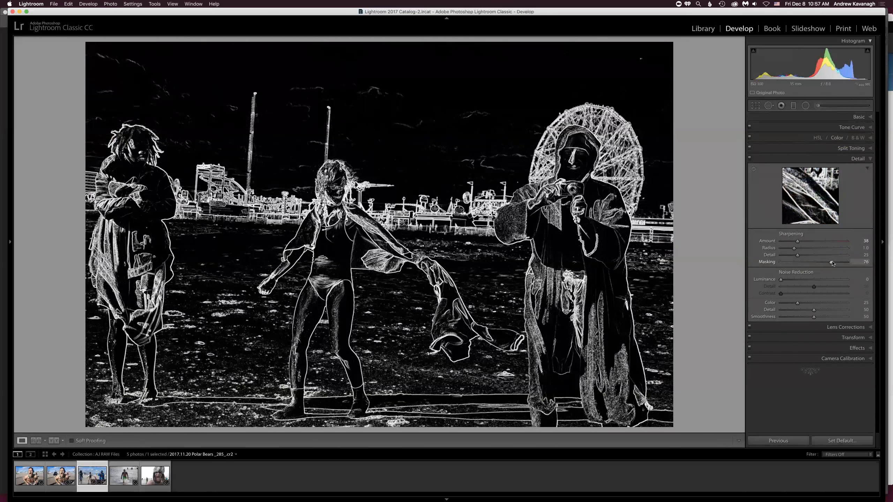
pyautogui.moveTo(833, 263); pyautogui.dragTo(833, 264)
pyautogui.moveTo(832, 264); pyautogui.dragTo(833, 264)
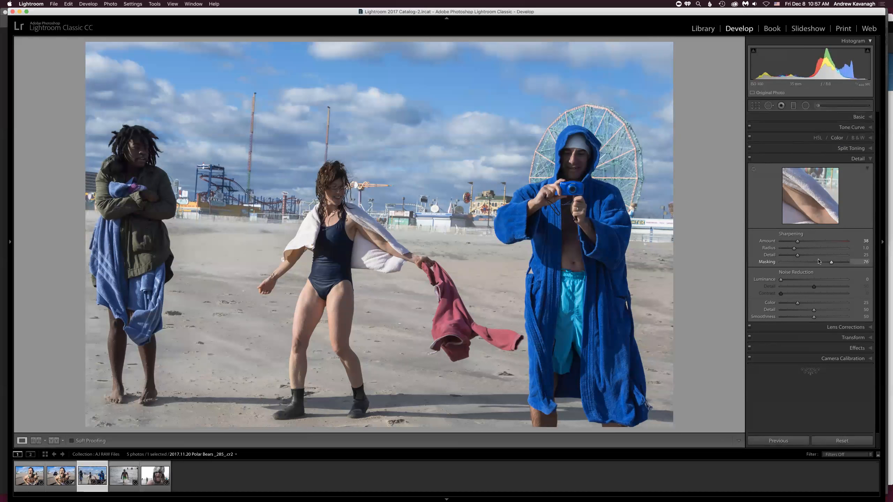
pyautogui.press('y')
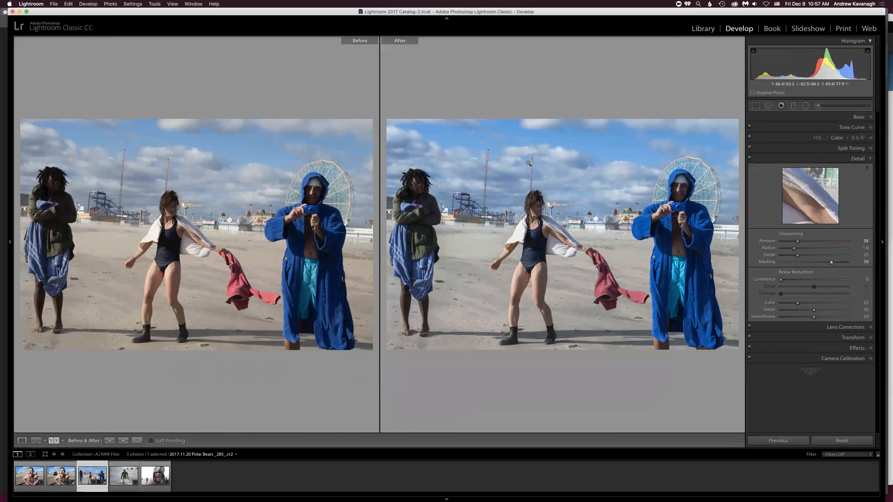
pyautogui.press('y')
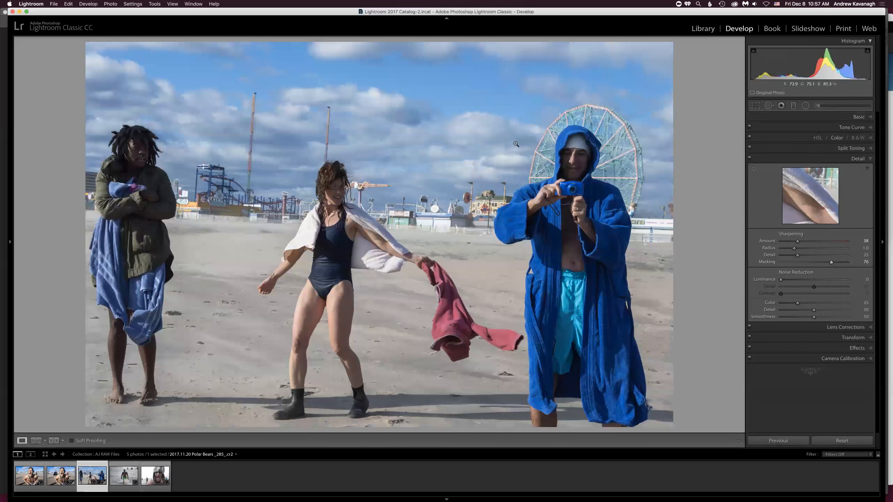
# Warm the white balance to a Temp of 4,774 and compare the photo before and after.
pyautogui.click(844, 117)
pyautogui.moveTo(797, 150); pyautogui.dragTo(798, 150)
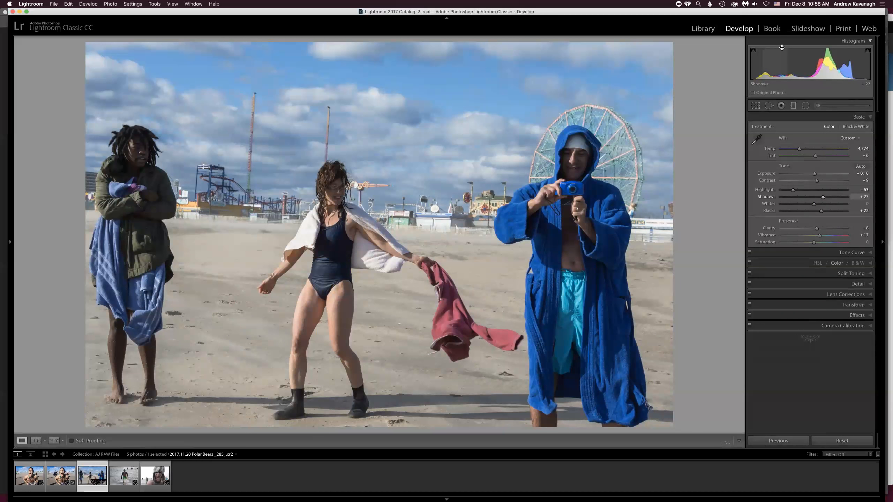
pyautogui.press('y')
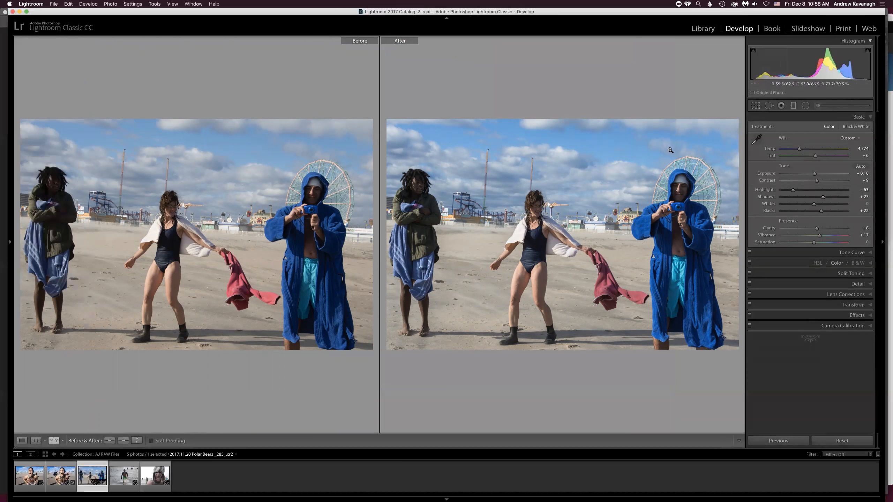
pyautogui.press('y')
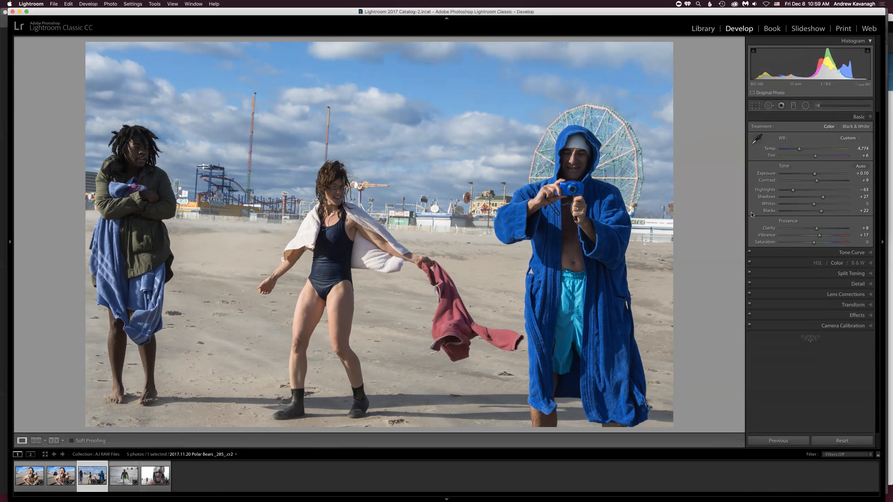
# Try to open the developed photo in Photoshop for editing and return to Lightroom.
pyautogui.press('super+e')
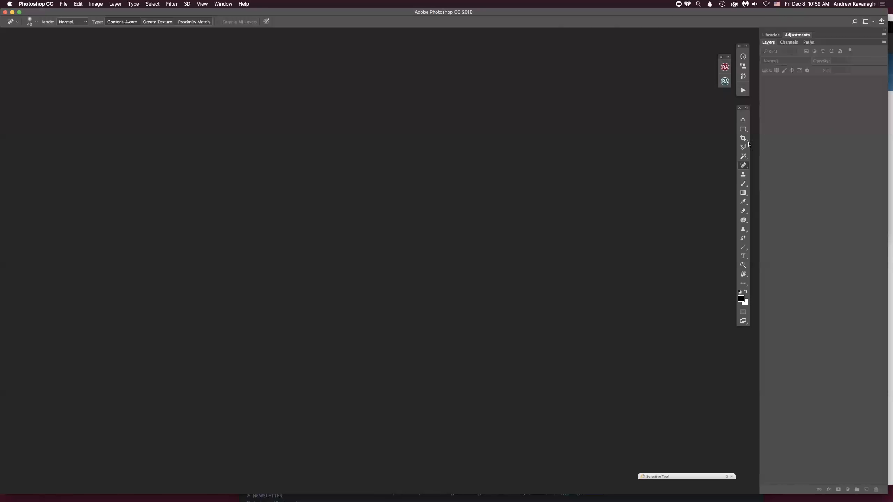
pyautogui.press('super+Tab')
pyautogui.moveTo(287, 498)
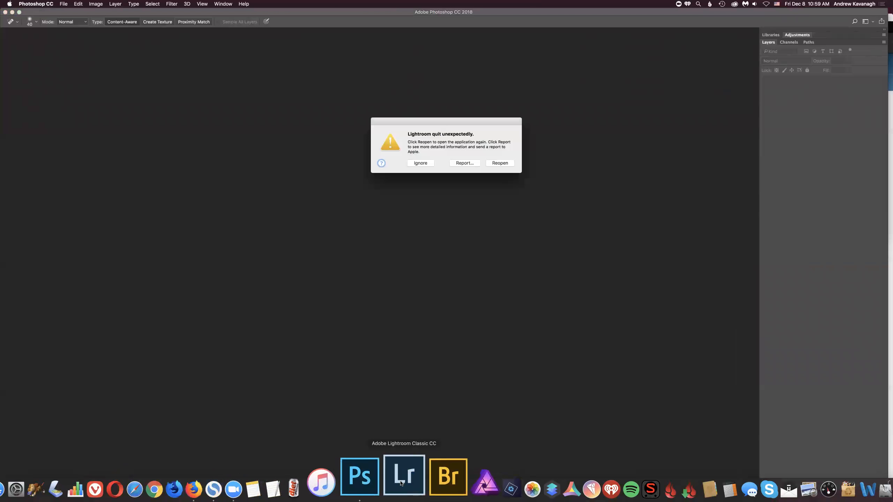
# Dismiss the crash notice without sending a report and relaunch Lightroom Classic.
pyautogui.click(421, 163)
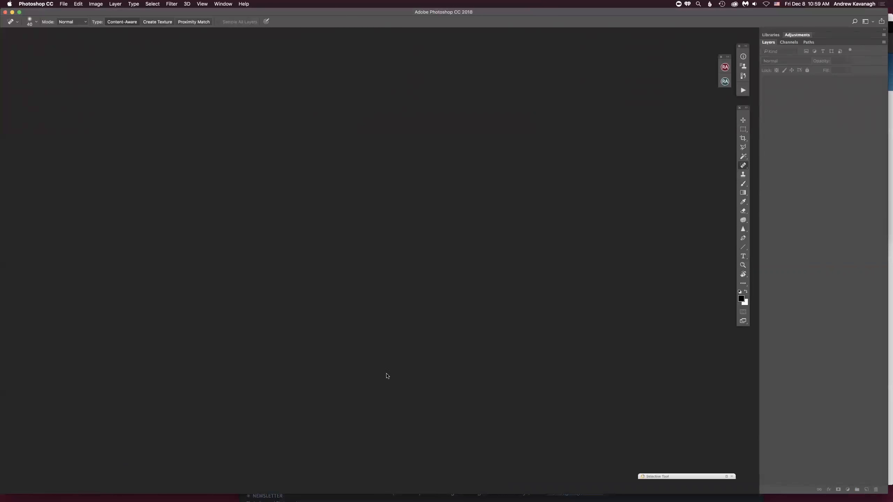
pyautogui.moveTo(384, 496)
pyautogui.click(39, 4)
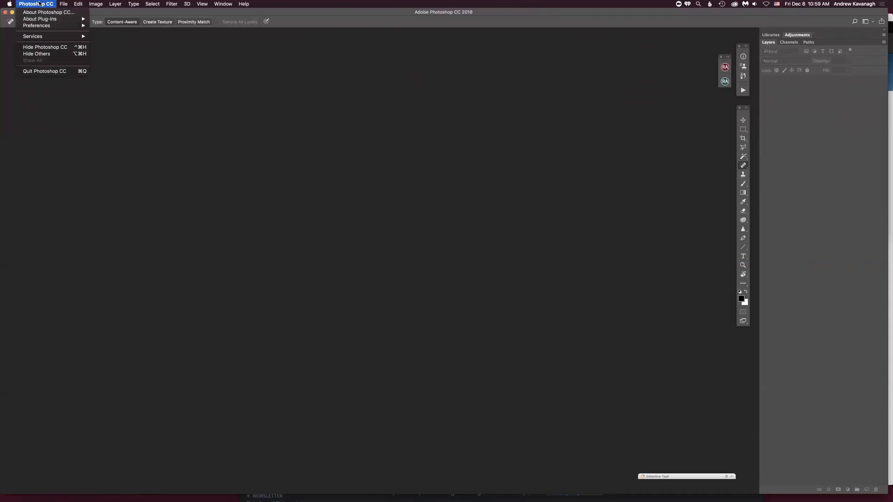
pyautogui.click(43, 86)
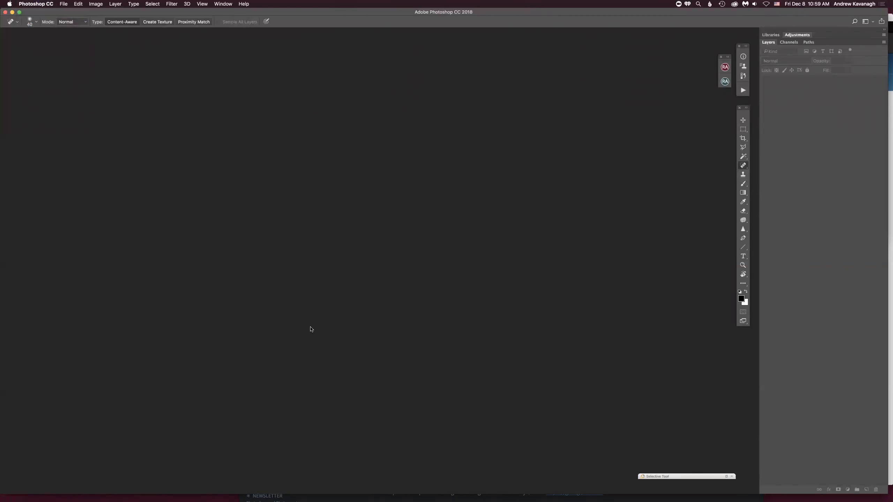
pyautogui.moveTo(363, 495)
pyautogui.click(400, 483)
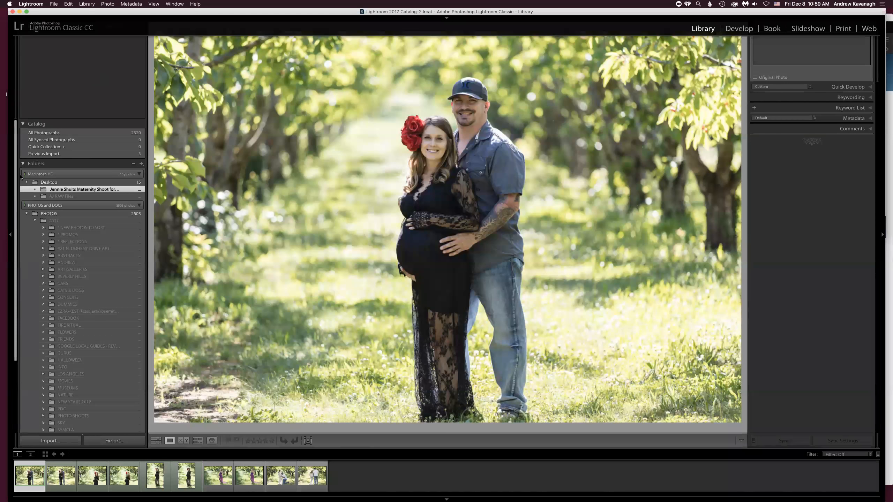
# Open the AJ RAW Files collection in the 2017 collection set.
pyautogui.click(67, 256)
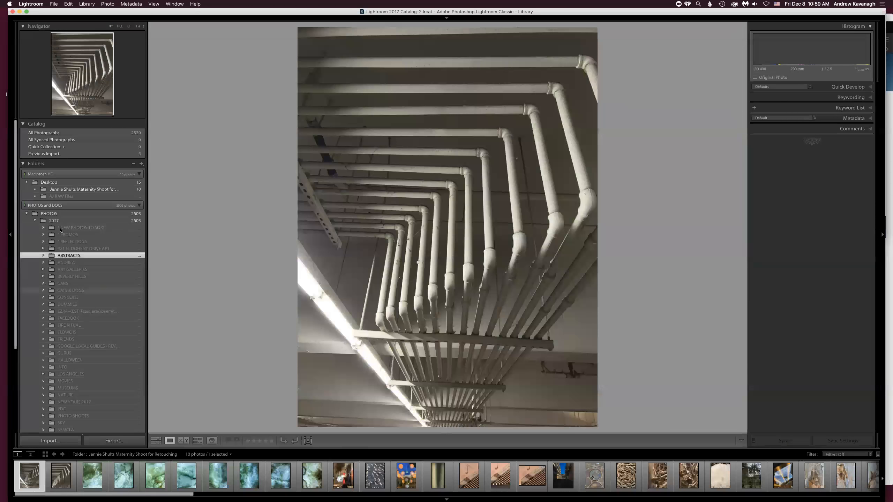
pyautogui.scroll(-5, 16, 240)
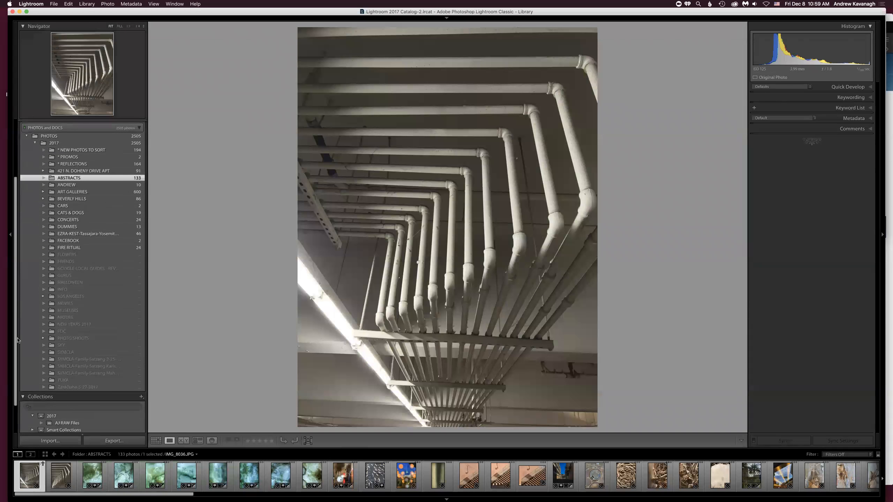
pyautogui.click(73, 388)
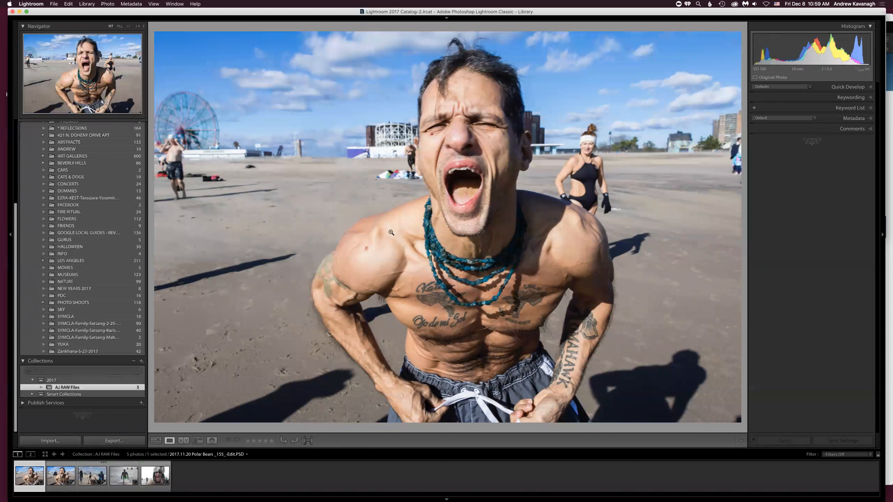
# Pick the Polar Bears 285 raw photo from the collection grid and open it in the Develop module.
pyautogui.press('g')
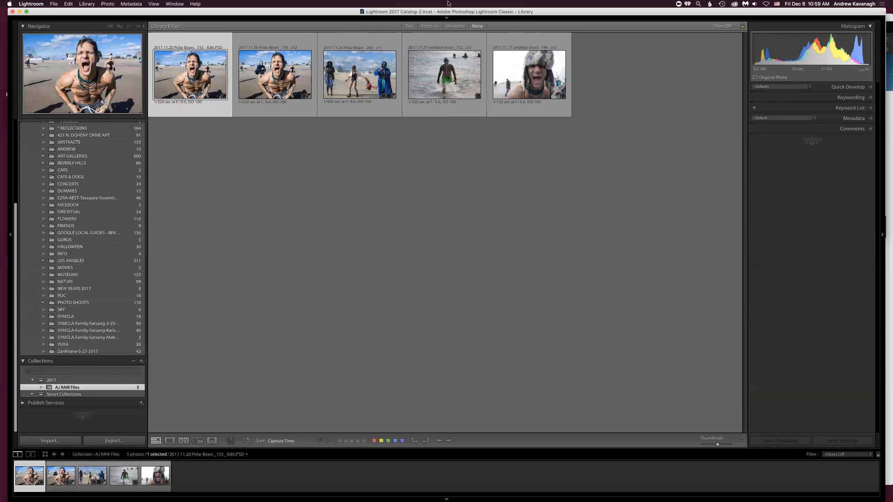
pyautogui.click(371, 80)
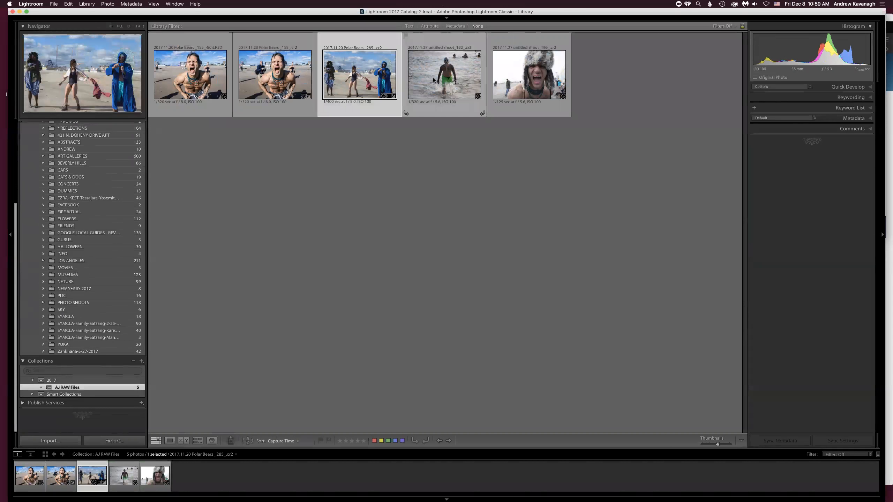
pyautogui.doubleClick(364, 81)
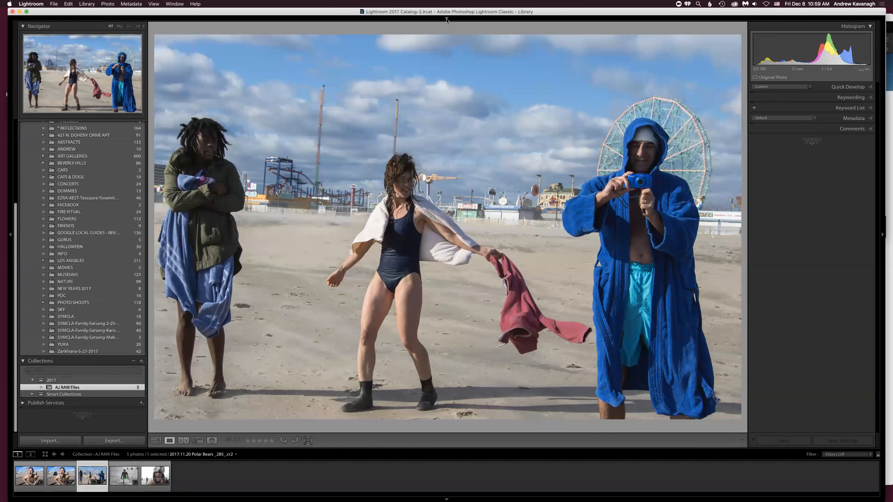
pyautogui.press('F5')
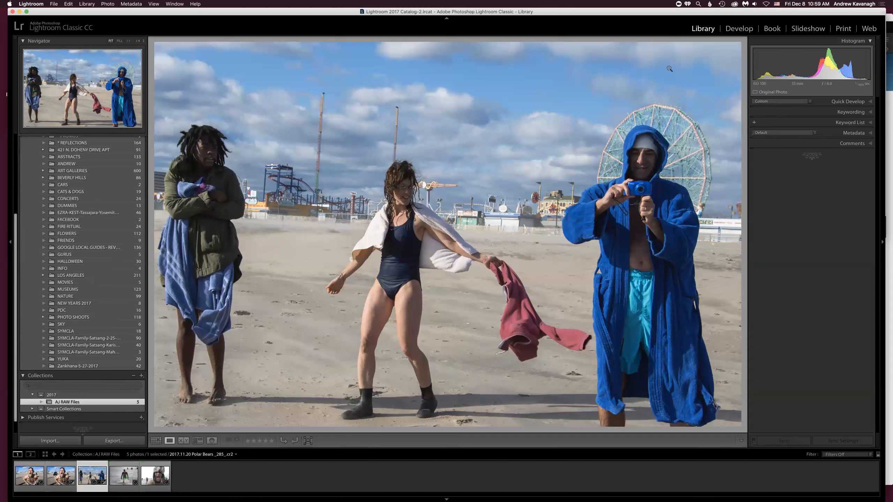
pyautogui.press('d')
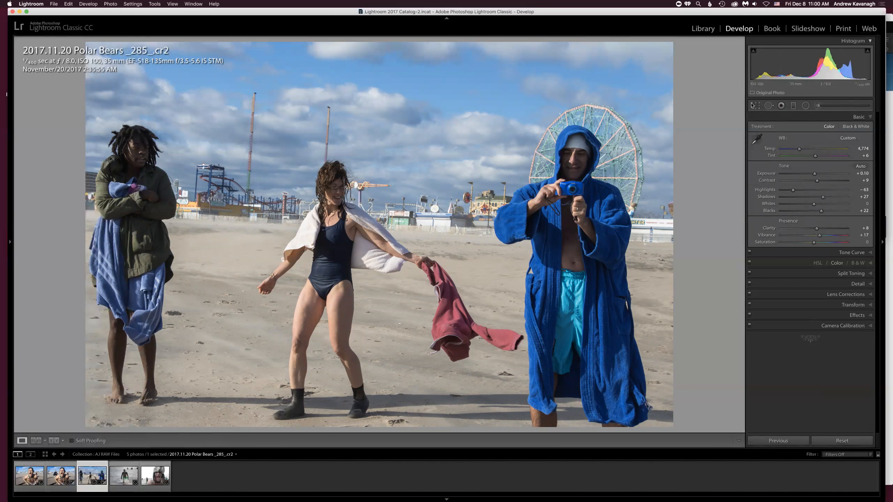
# Activate Spot Removal in Heal mode and heal a size 48 spot on the sand between the two standing figures.
pyautogui.click(769, 107)
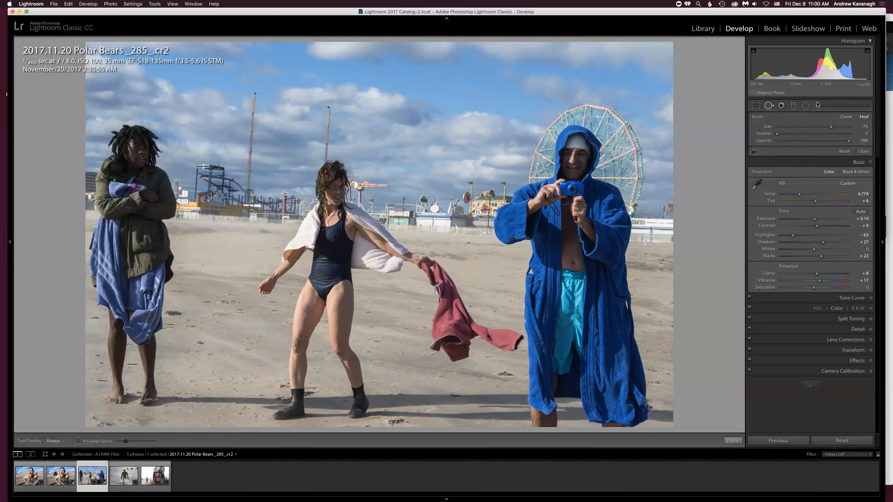
pyautogui.click(769, 106)
pyautogui.click(768, 106)
pyautogui.scroll(-3, 223, 327)
pyautogui.click(199, 341)
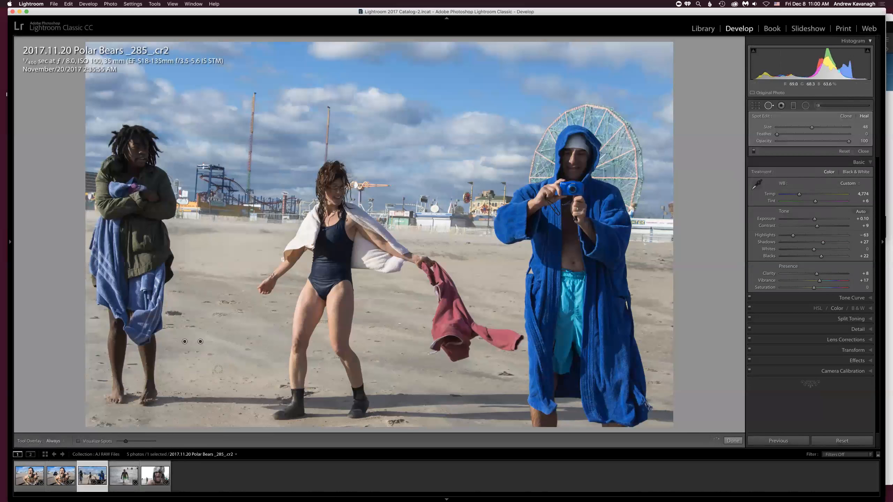
# Retouch another spot on the sand left of the woman and set the spot tool overlay to Never.
pyautogui.click(62, 442)
pyautogui.click(56, 436)
pyautogui.click(209, 302)
pyautogui.click(59, 443)
pyautogui.click(57, 457)
# Try a size 31 Clone spot on the sand mark near the woman's boots and undo it.
pyautogui.click(389, 422)
pyautogui.press('super+z')
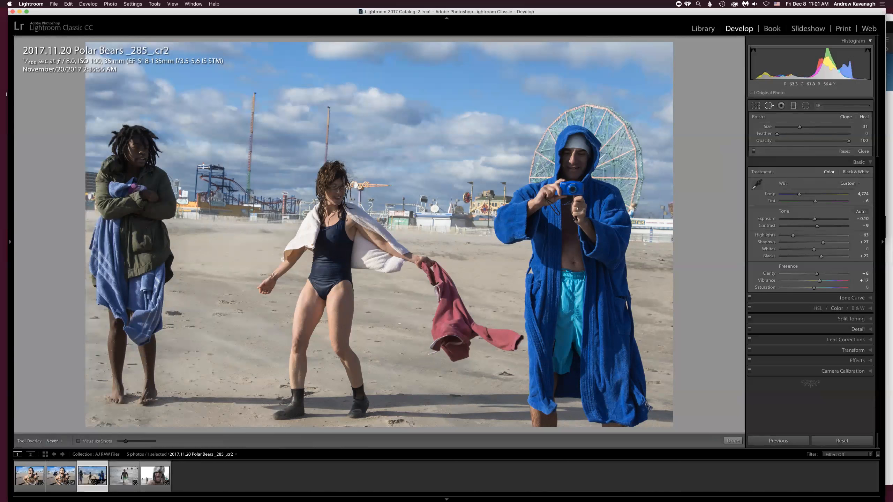
# Clone out the mark near the woman's boots, heal the remaining marks across the sand in Heal mode, and finish spot removal.
pyautogui.moveTo(412, 422)
pyautogui.mouseDown()
pyautogui.moveTo(389, 423)
pyautogui.moveTo(405, 422)
pyautogui.mouseUp()
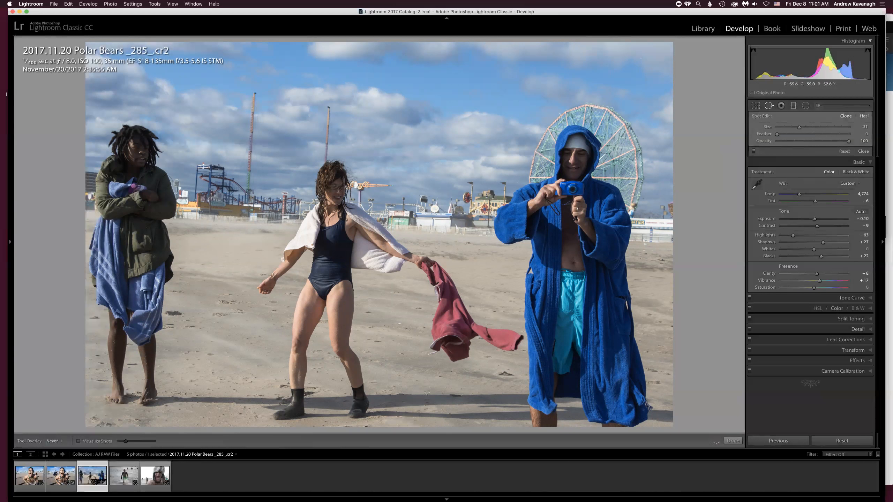
pyautogui.click(864, 116)
pyautogui.moveTo(169, 312); pyautogui.dragTo(185, 314)
pyautogui.scroll(1, 94, 318)
pyautogui.moveTo(100, 355); pyautogui.dragTo(95, 357)
pyautogui.moveTo(105, 381)
pyautogui.mouseDown()
pyautogui.moveTo(96, 381)
pyautogui.moveTo(139, 366)
pyautogui.moveTo(126, 369)
pyautogui.mouseUp()
pyautogui.moveTo(282, 385); pyautogui.dragTo(285, 385)
pyautogui.moveTo(497, 375); pyautogui.dragTo(511, 373)
pyautogui.scroll(-5, 324, 170)
pyautogui.click(325, 171)
pyautogui.click(737, 442)
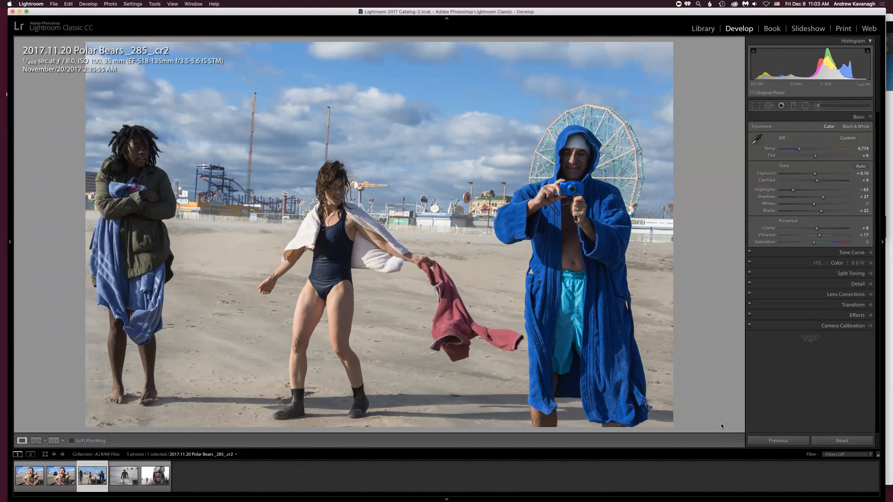
# Return to the Library grid and open the untitled shoot_152 raw photo in the Develop module.
pyautogui.press('g')
pyautogui.click(701, 29)
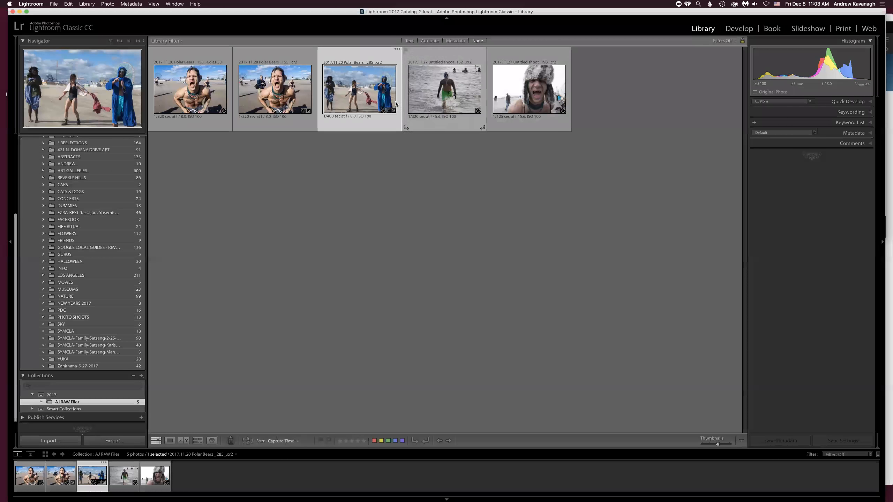
pyautogui.doubleClick(438, 95)
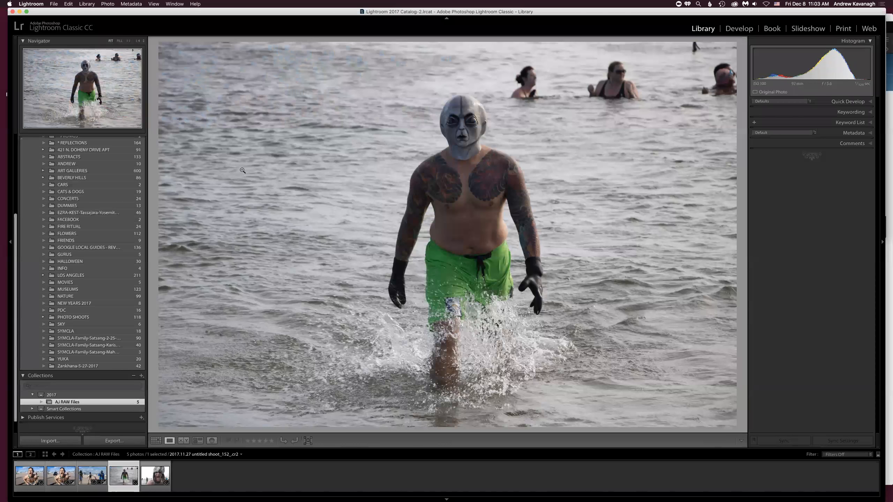
pyautogui.click(10, 242)
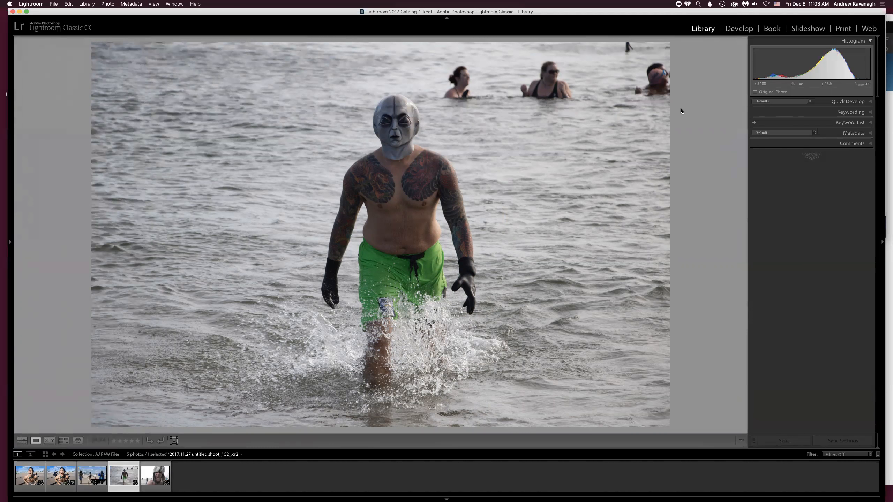
pyautogui.press('d')
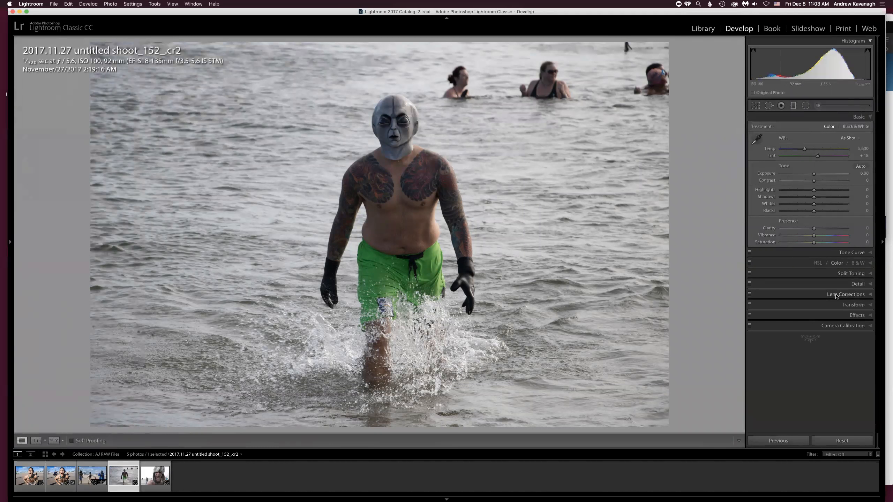
# Enable lens profile corrections and apply the Auto Upright perspective correction to the photo.
pyautogui.click(836, 294)
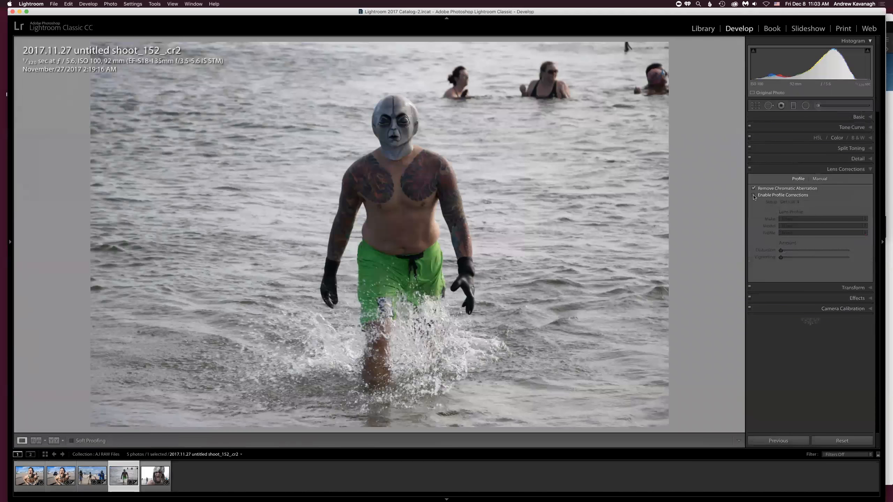
pyautogui.click(753, 196)
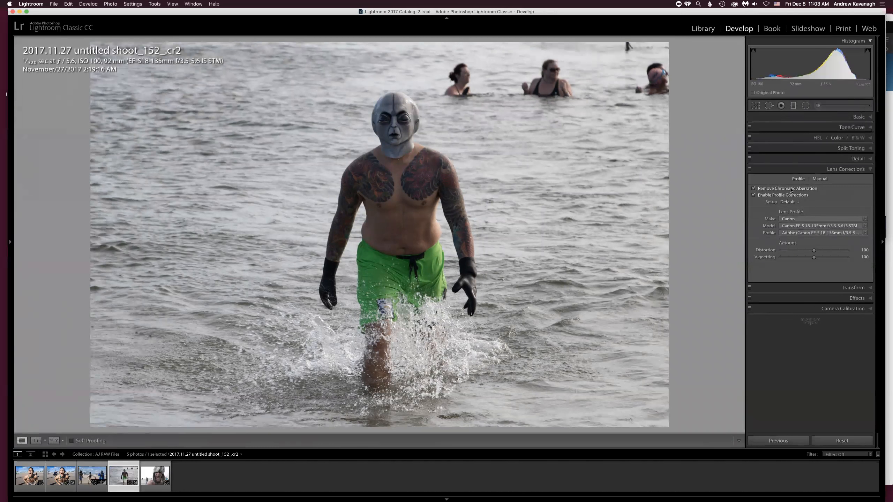
pyautogui.click(830, 288)
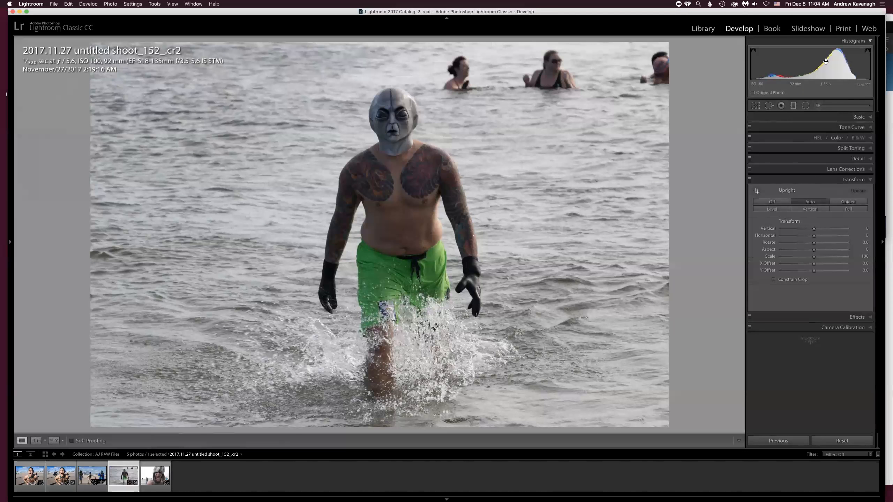
# Activate Spot Removal in Heal mode and try to remove the three background bathers with size 77 spots.
pyautogui.click(846, 117)
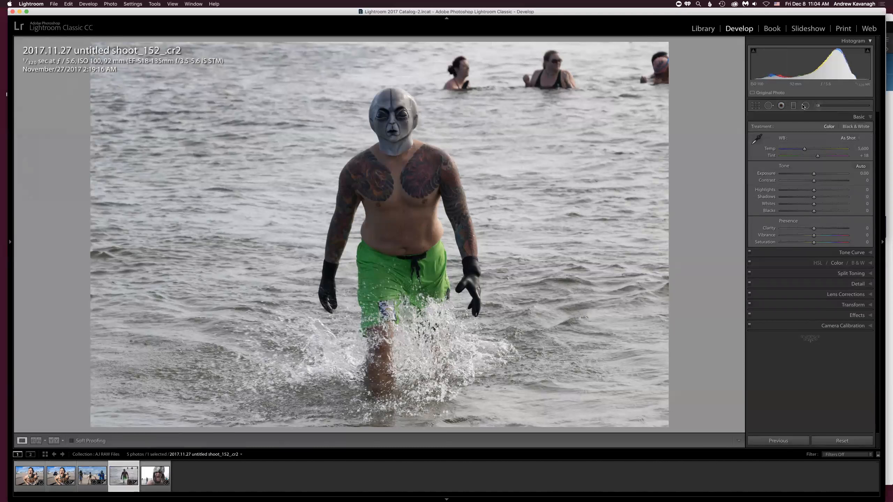
pyautogui.click(769, 106)
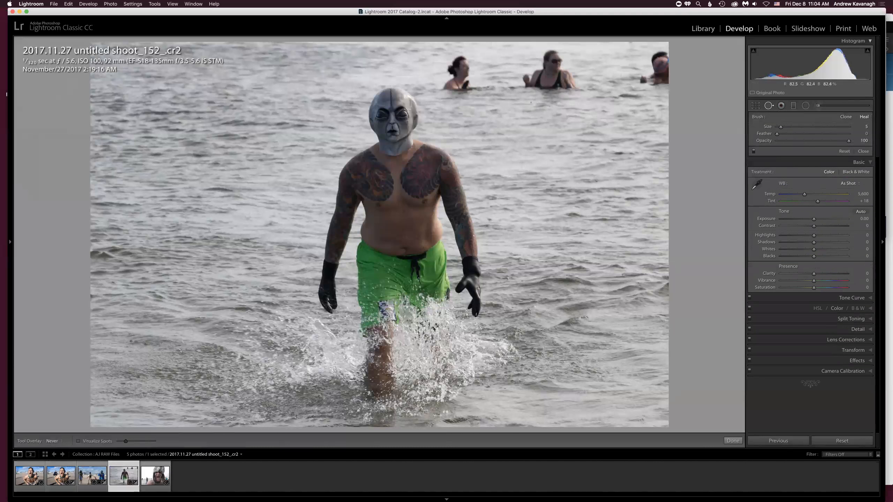
pyautogui.scroll(9, 531, 101)
pyautogui.moveTo(459, 62)
pyautogui.mouseDown()
pyautogui.moveTo(464, 85)
pyautogui.moveTo(450, 92)
pyautogui.moveTo(472, 92)
pyautogui.mouseUp()
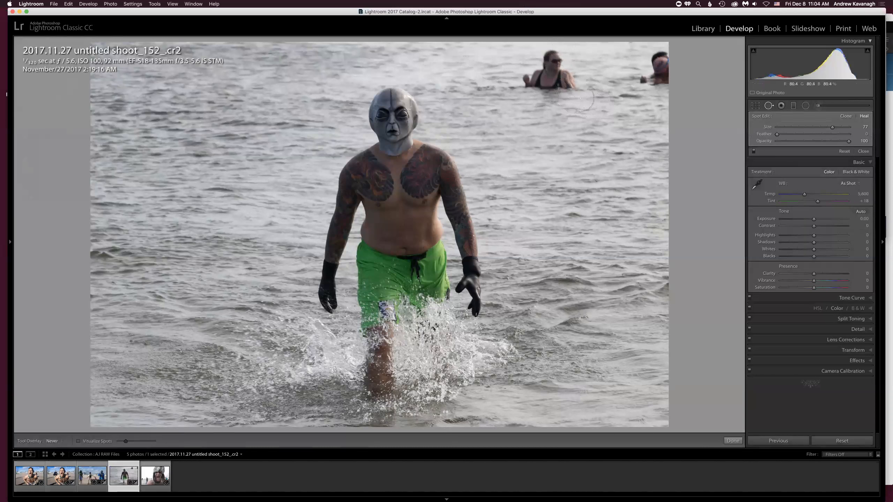
pyautogui.moveTo(552, 58)
pyautogui.mouseDown()
pyautogui.moveTo(529, 79)
pyautogui.moveTo(565, 81)
pyautogui.mouseUp()
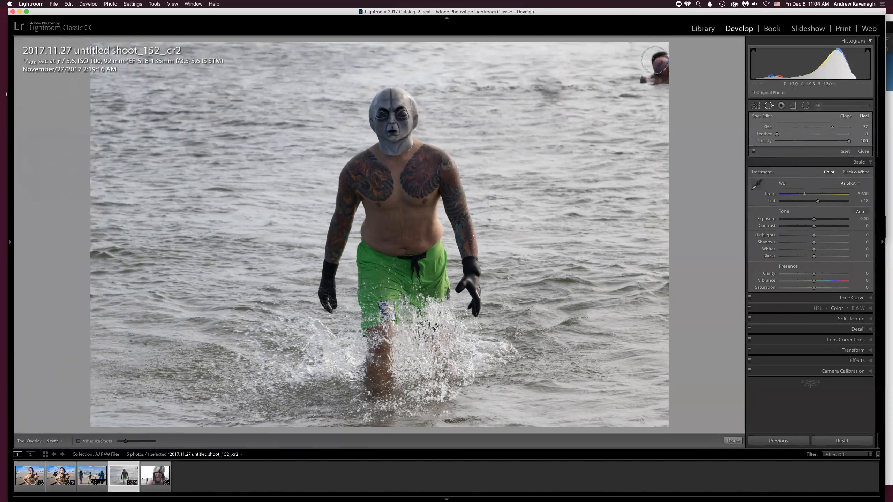
pyautogui.moveTo(658, 49)
pyautogui.mouseDown()
pyautogui.moveTo(646, 77)
pyautogui.moveTo(668, 84)
pyautogui.mouseUp()
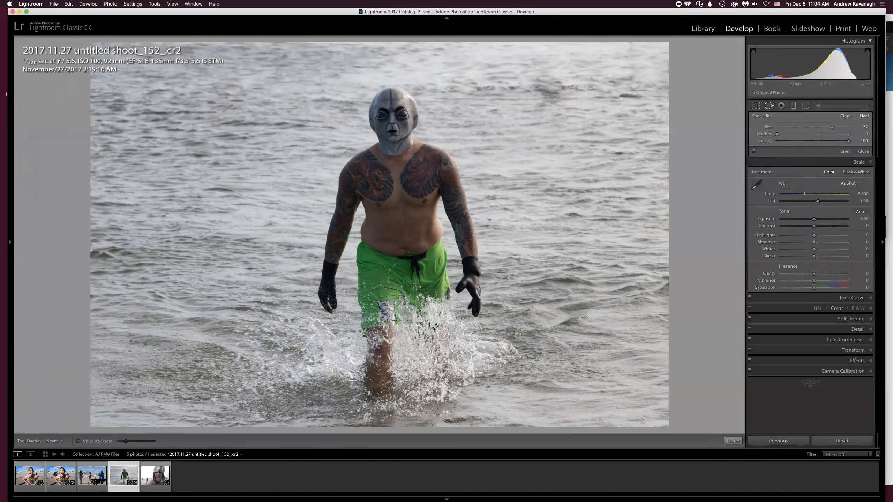
# Undo the three heal spots, the Auto Upright correction and the lens profile correction.
pyautogui.press('super+z')
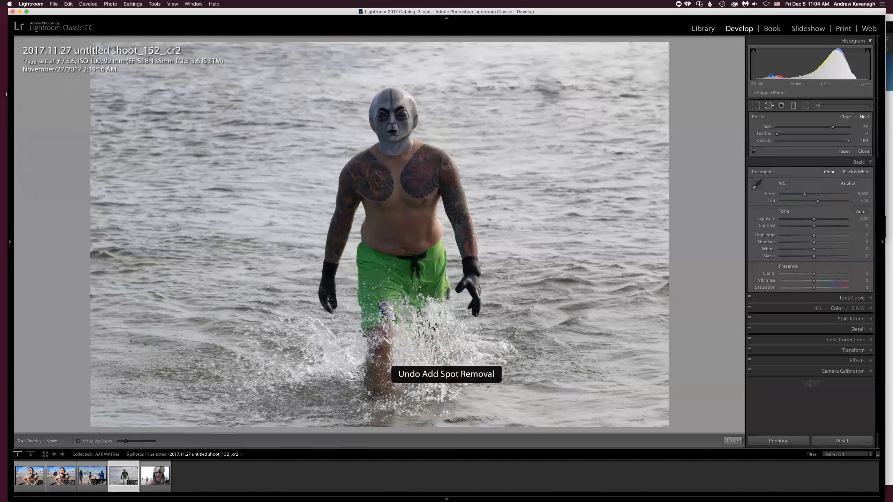
pyautogui.press('super+z')
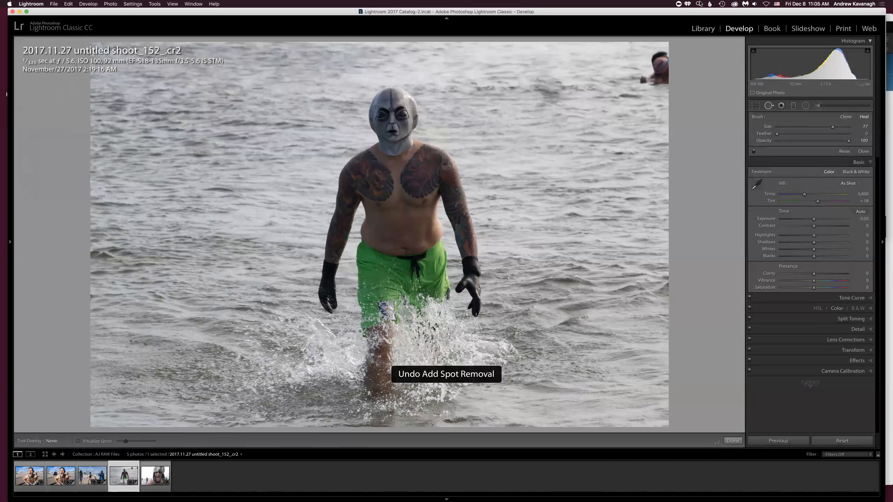
pyautogui.press('super+z')
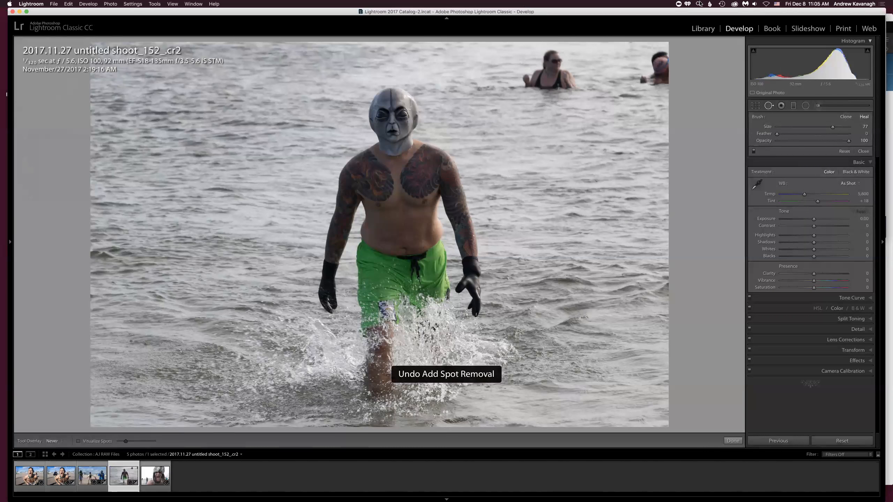
pyautogui.press('super+z')
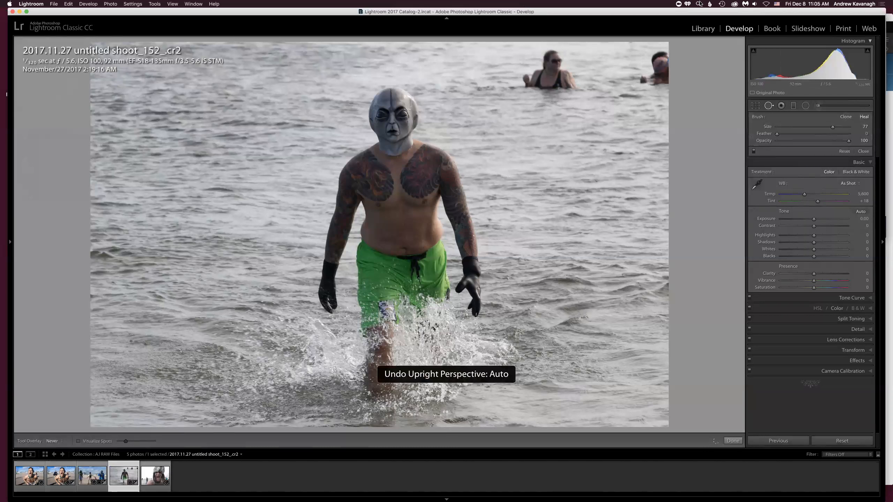
pyautogui.press('super+z')
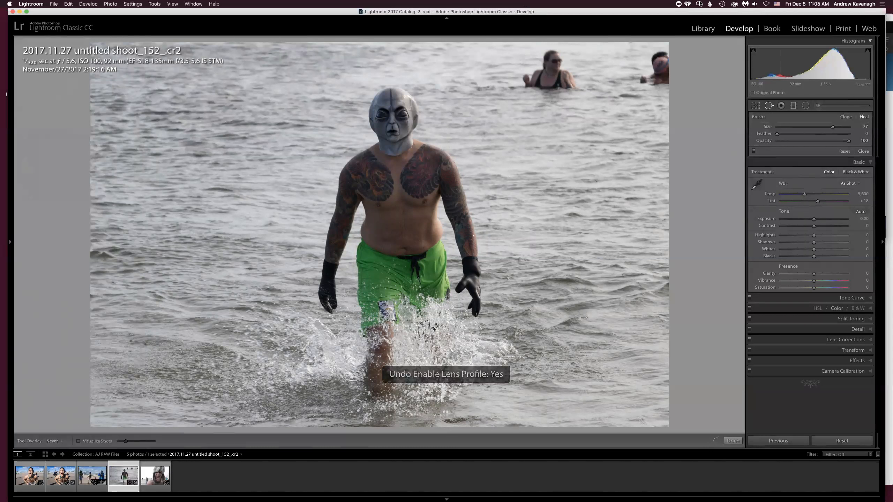
pyautogui.press('super+z')
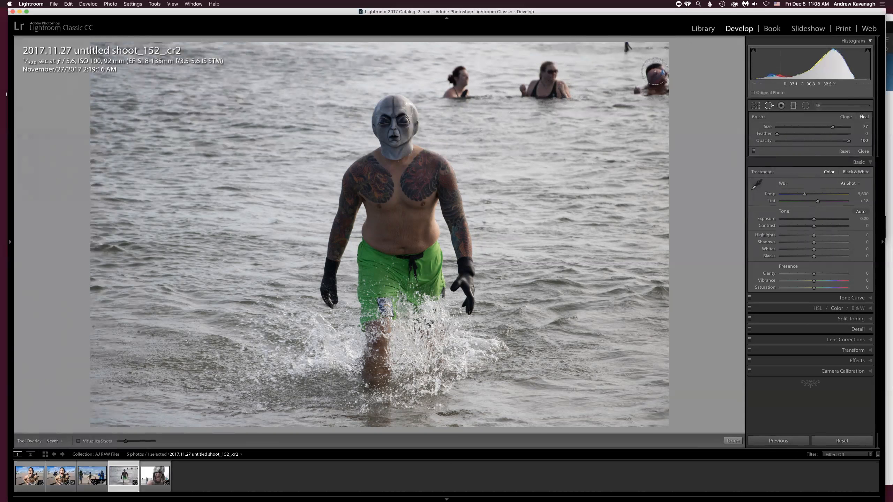
# Heal away the rightmost bather with a size 77 spot, retouch the dark figure above, and finish spot removal.
pyautogui.moveTo(656, 73)
pyautogui.mouseDown()
pyautogui.moveTo(638, 91)
pyautogui.moveTo(665, 76)
pyautogui.mouseUp()
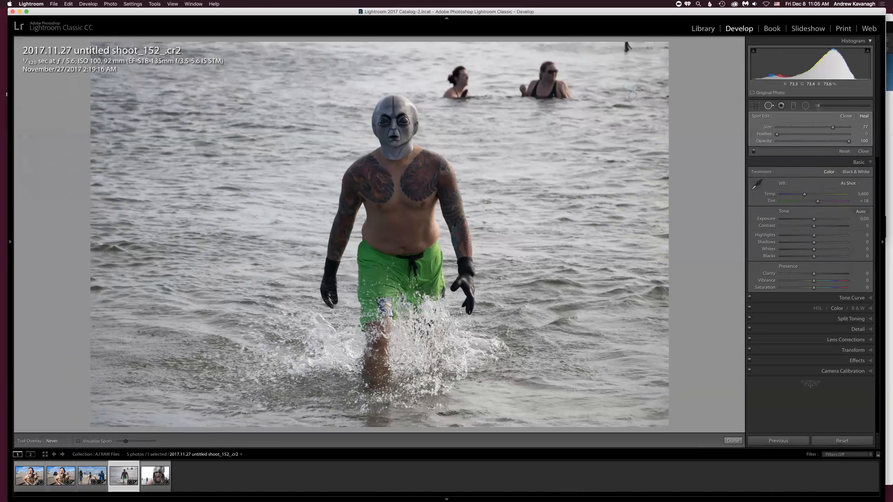
pyautogui.click(628, 89)
pyautogui.moveTo(638, 86); pyautogui.dragTo(641, 87)
pyautogui.moveTo(625, 52); pyautogui.dragTo(628, 50)
pyautogui.click(733, 441)
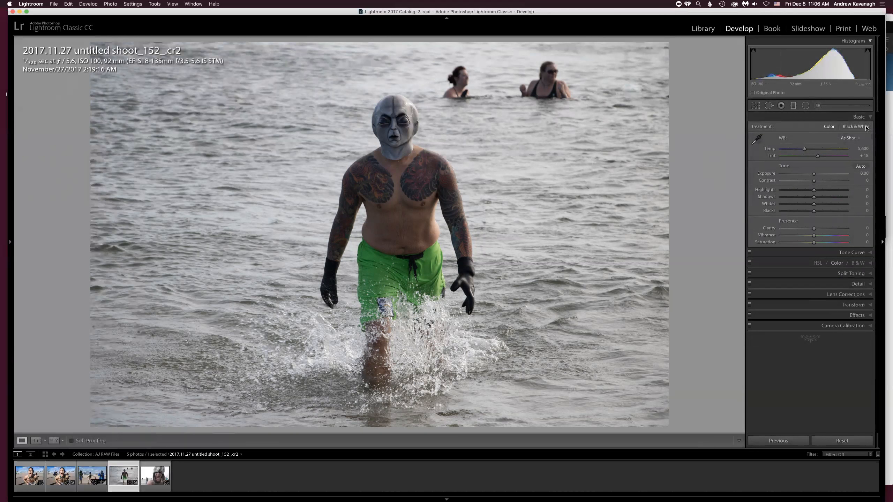
# Set Exposure to +0.25, Contrast to +14 and Highlights to -74, and shape the RGB point curve to brighten the upper tones.
pyautogui.moveTo(813, 174); pyautogui.dragTo(815, 174)
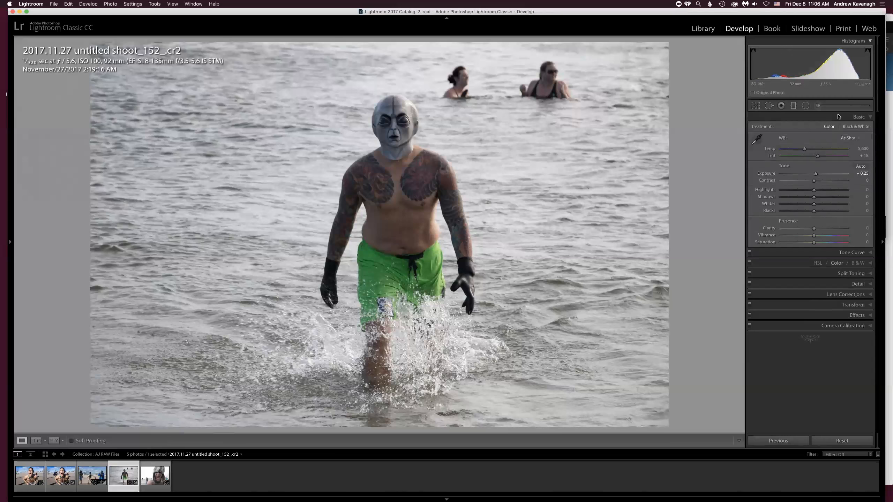
pyautogui.moveTo(815, 182); pyautogui.dragTo(788, 192)
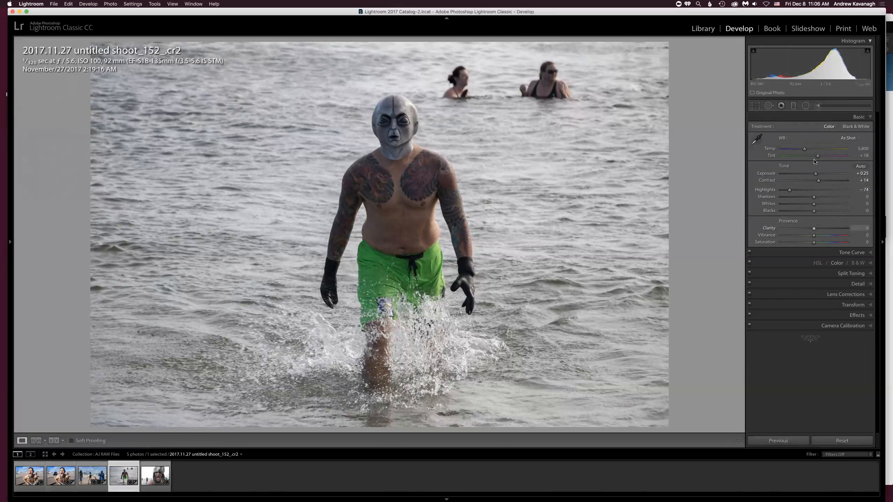
pyautogui.click(852, 253)
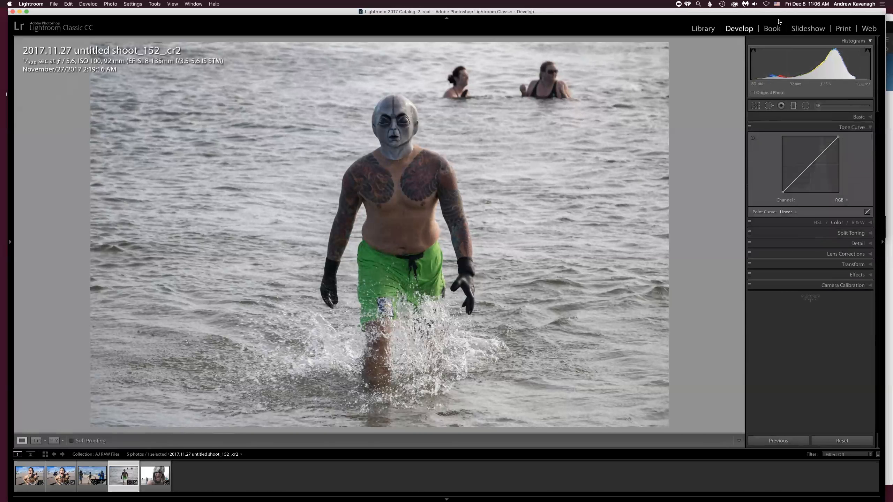
pyautogui.moveTo(810, 165); pyautogui.dragTo(831, 141)
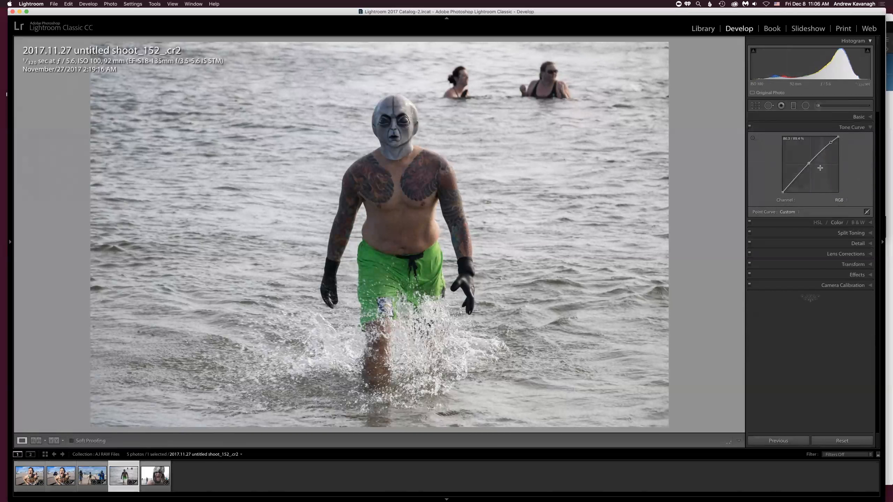
pyautogui.moveTo(787, 187); pyautogui.dragTo(789, 187)
# Set Highlights to -75, Shadows to +29 and Blacks to +21 in the basic tone adjustments.
pyautogui.click(817, 114)
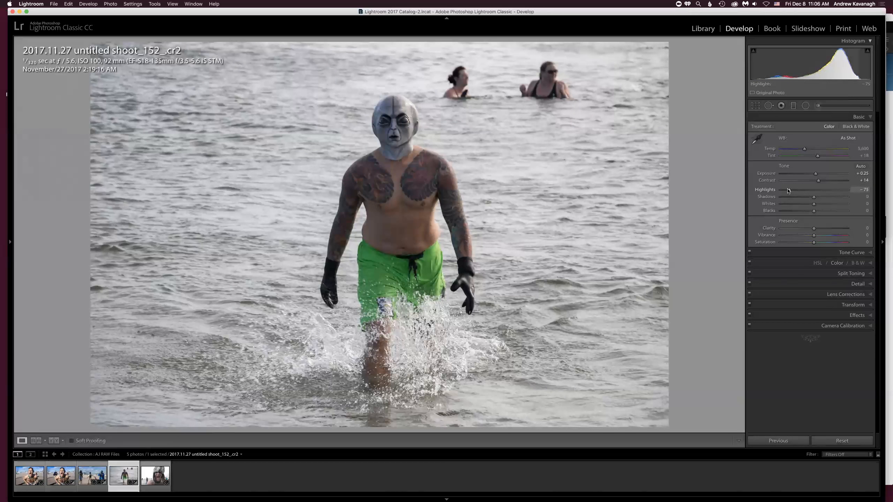
pyautogui.moveTo(787, 191); pyautogui.dragTo(789, 192)
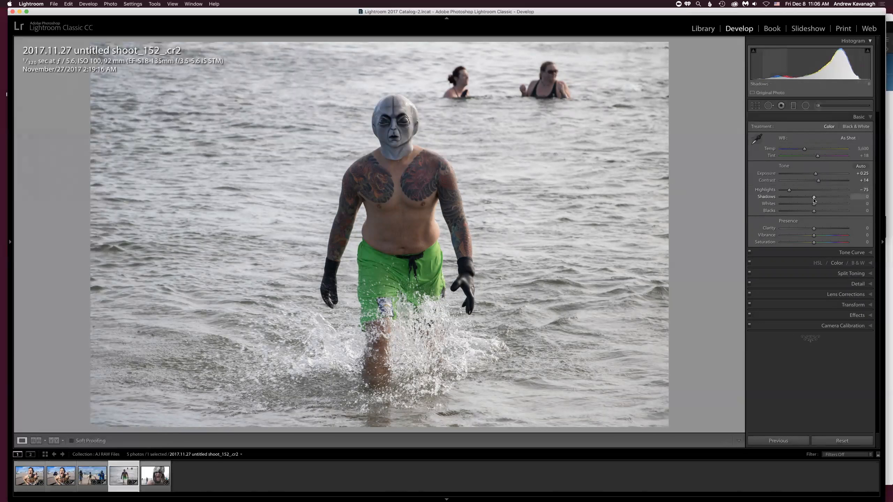
pyautogui.moveTo(814, 198)
pyautogui.mouseDown()
pyautogui.moveTo(827, 197)
pyautogui.moveTo(821, 211)
pyautogui.mouseUp()
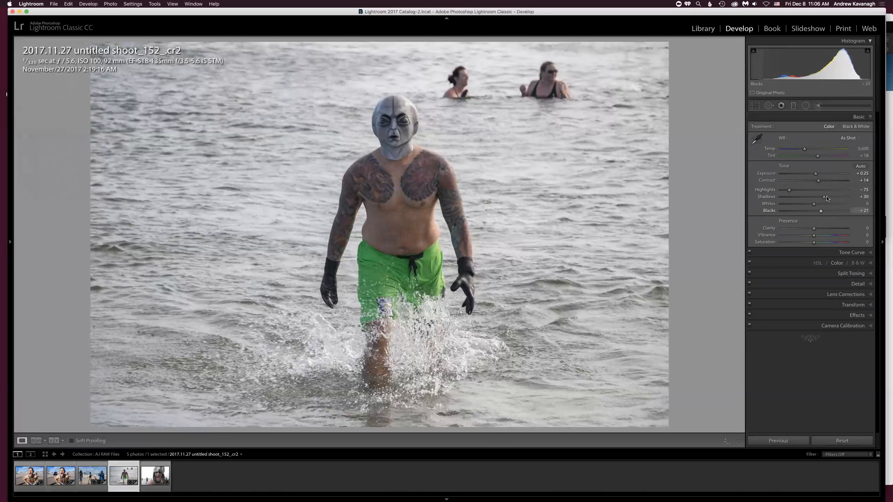
pyautogui.moveTo(825, 197); pyautogui.dragTo(823, 197)
# Compare the photo before and after the edits, and set Whites to +3 and Clarity to +35.
pyautogui.press('y')
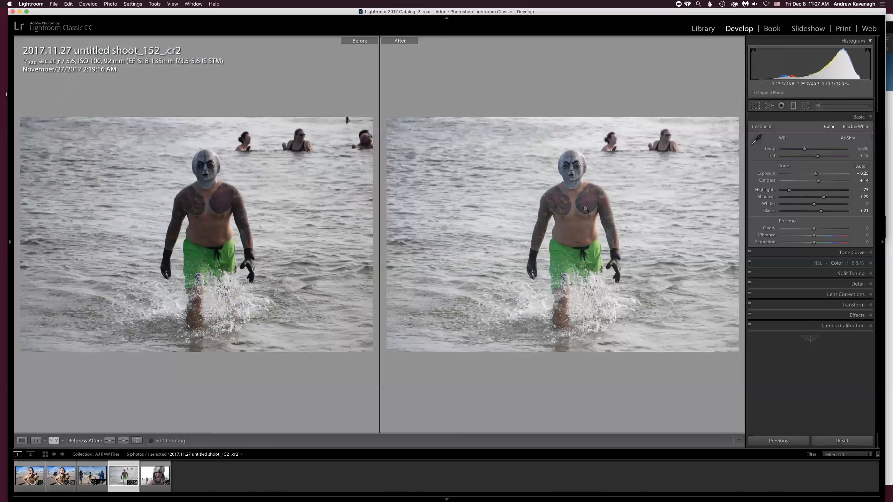
pyautogui.press('y')
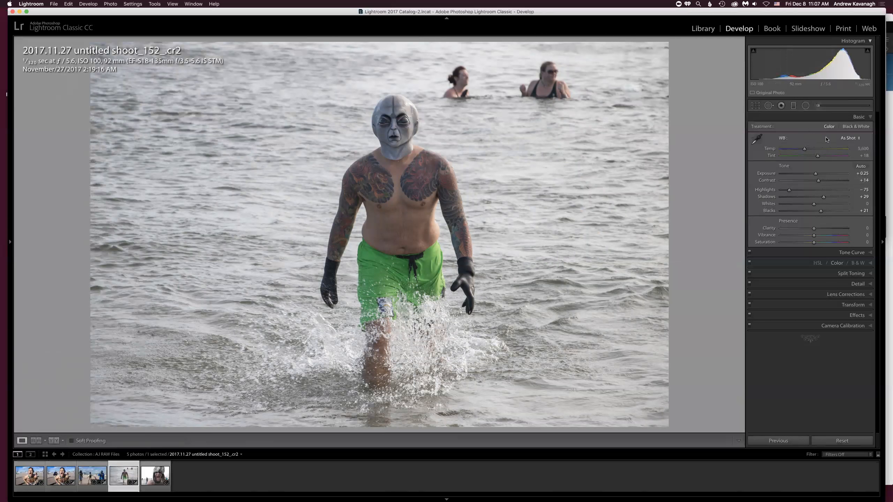
pyautogui.press('y')
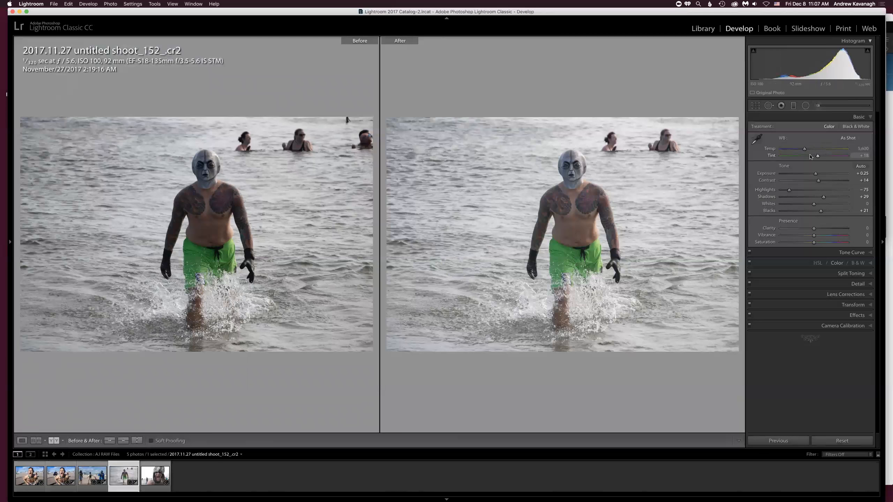
pyautogui.press('y')
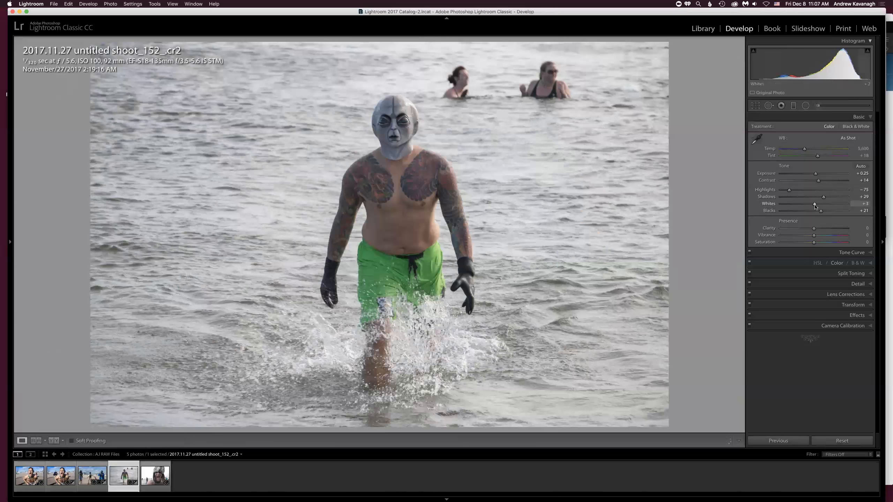
pyautogui.moveTo(815, 229); pyautogui.dragTo(825, 227)
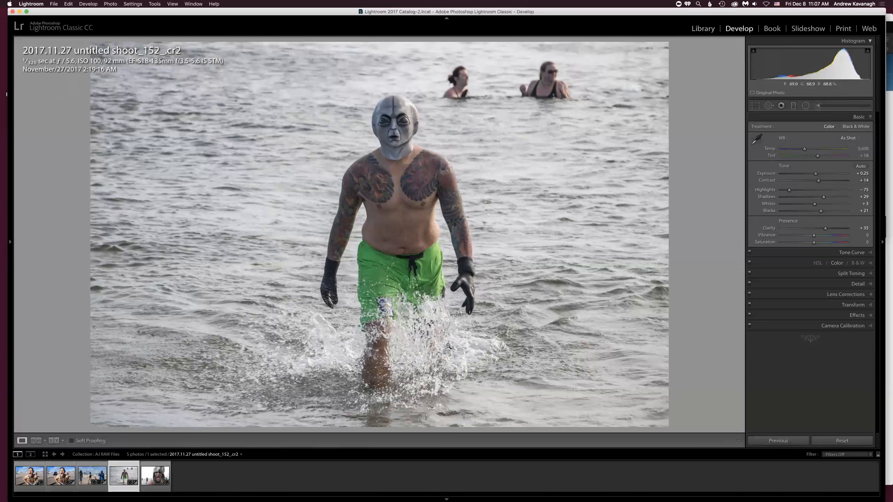
pyautogui.press('y')
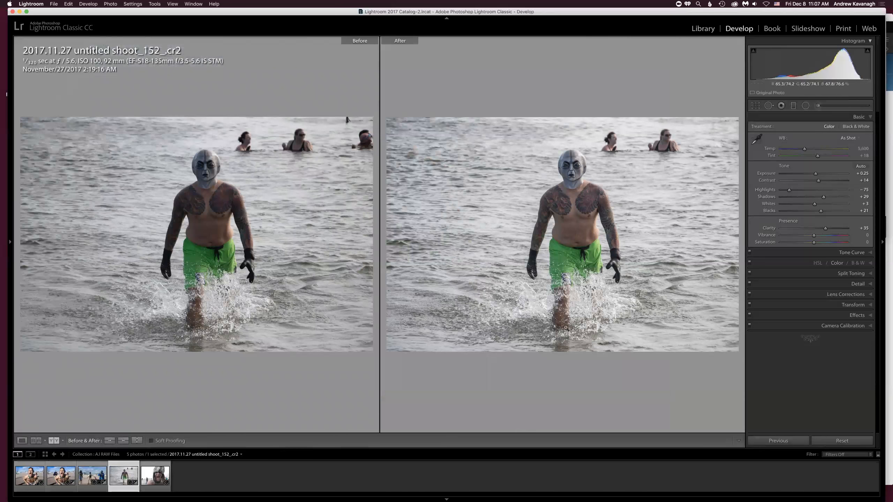
# Set Vibrance to +13 and compare the photo before and after the edits.
pyautogui.press('y')
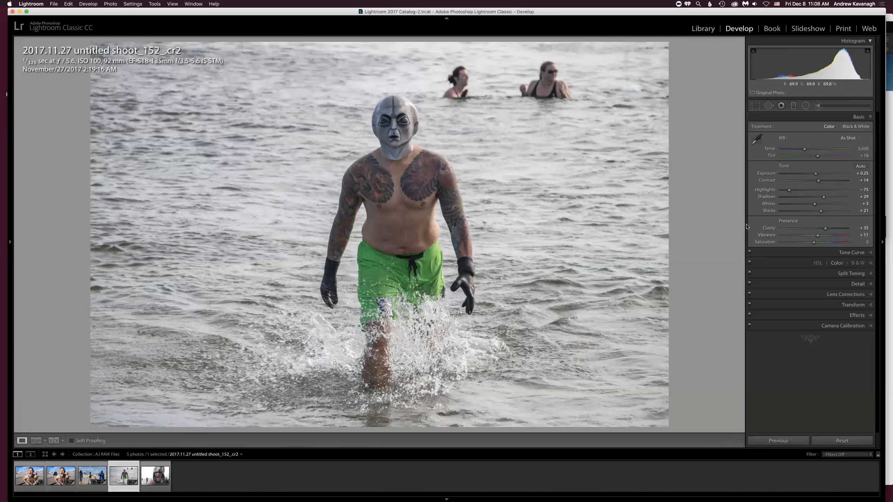
pyautogui.moveTo(818, 238); pyautogui.dragTo(820, 239)
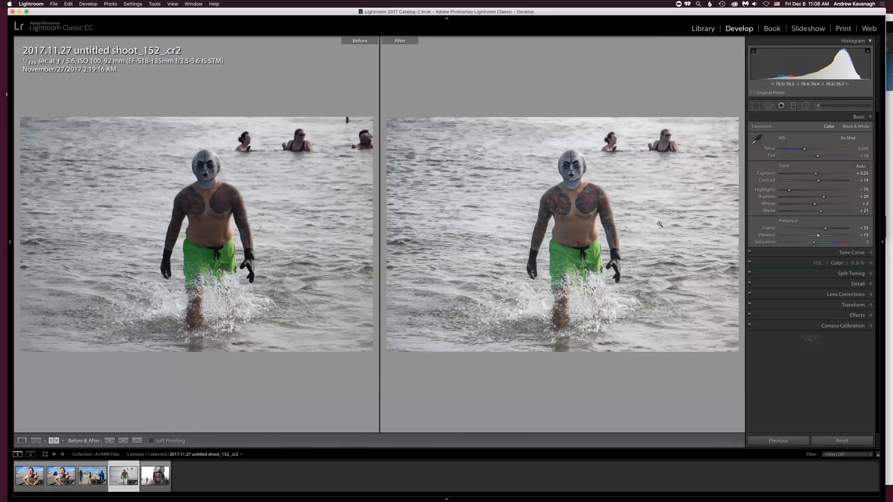
pyautogui.press('y')
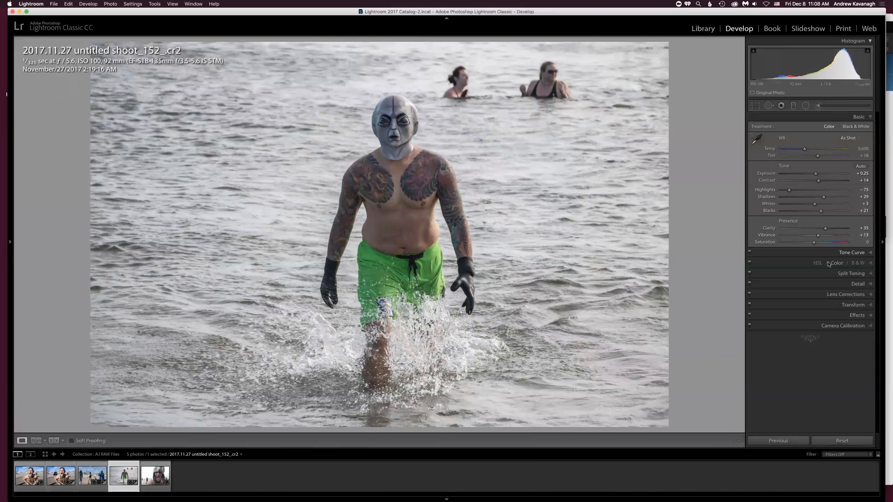
# Raise the HSL saturation to +15 for Red and +24 for Orange, sampling the man's chest tattoo, and compare before and after.
pyautogui.click(808, 264)
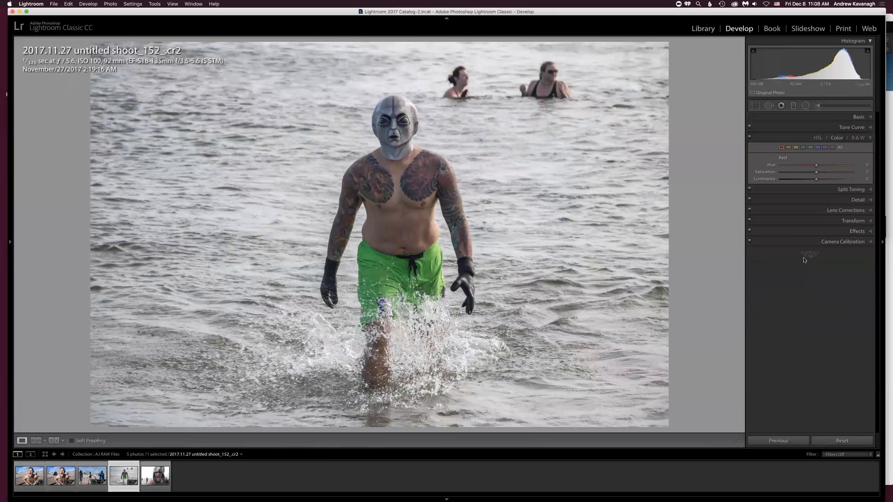
pyautogui.click(818, 138)
pyautogui.click(786, 149)
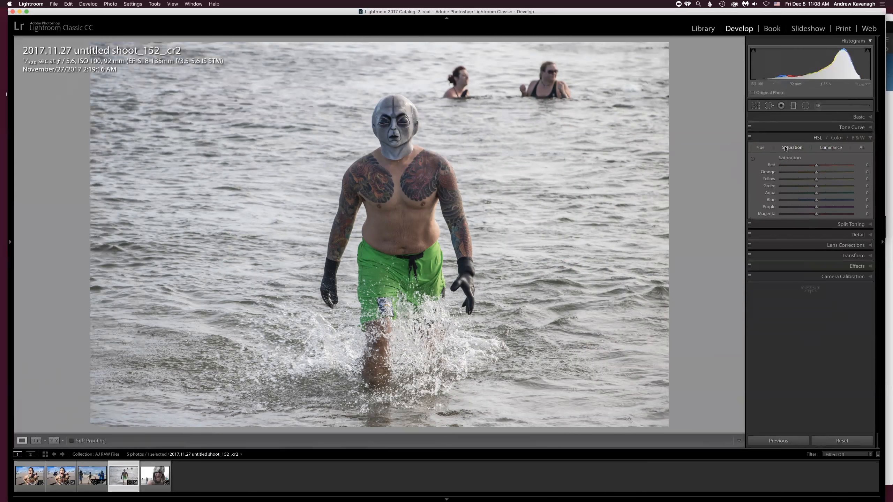
pyautogui.click(753, 159)
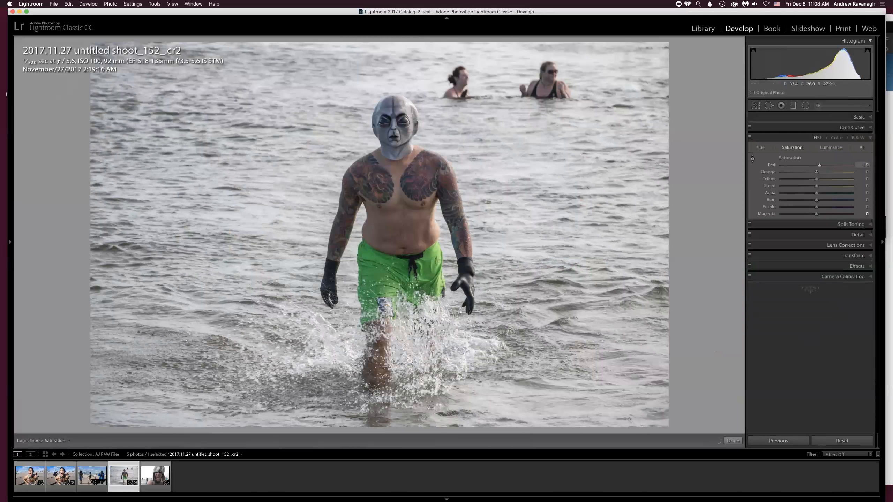
pyautogui.moveTo(420, 182); pyautogui.dragTo(420, 187)
pyautogui.moveTo(823, 166); pyautogui.dragTo(821, 165)
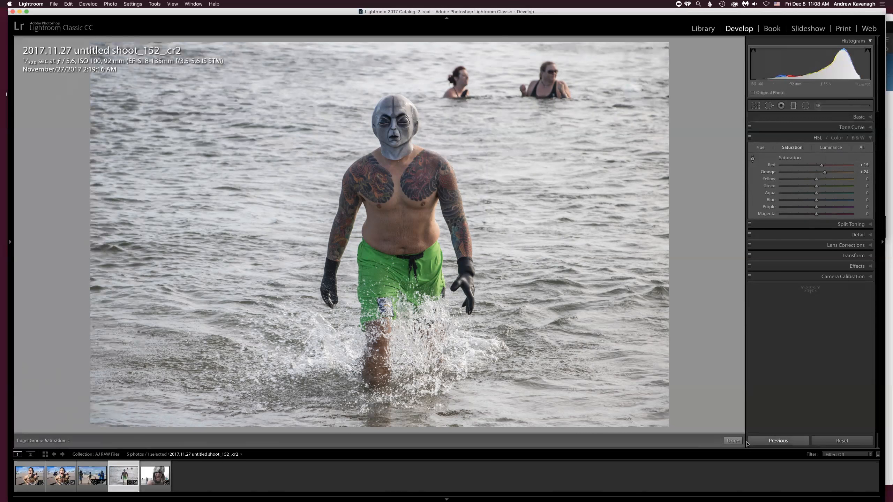
pyautogui.click(733, 441)
pyautogui.press('y')
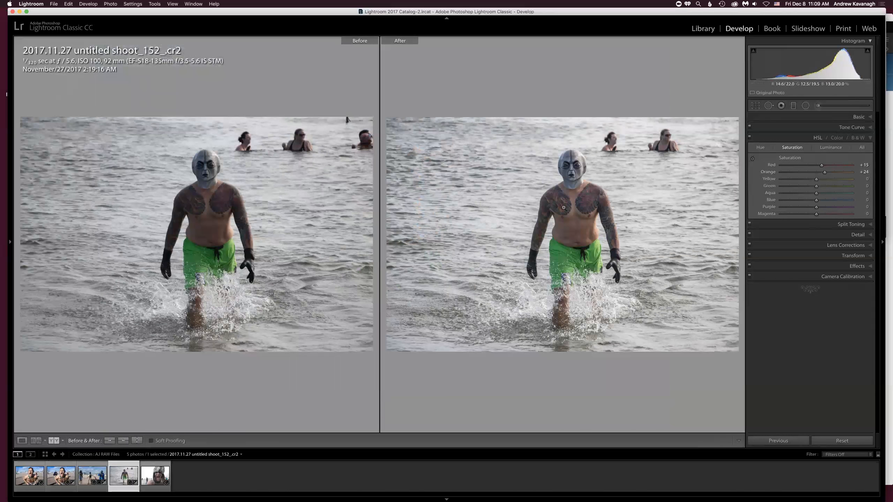
pyautogui.press('y')
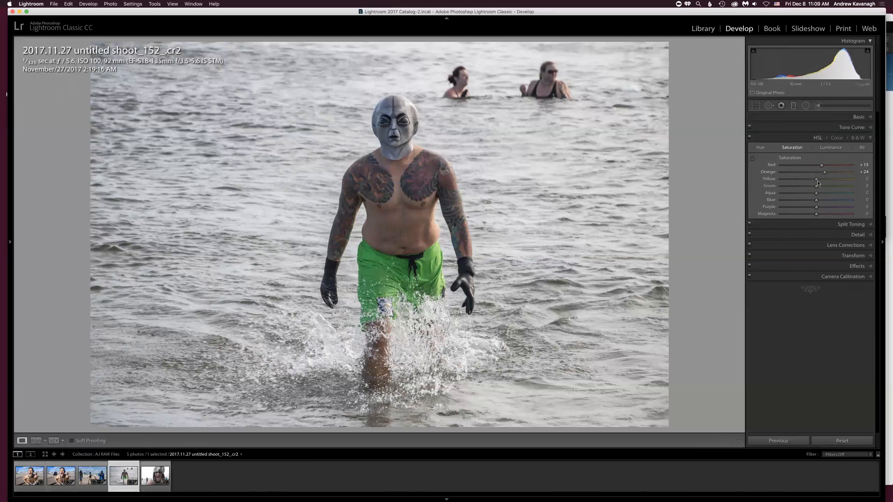
# Centre the detail preview on the masked face, and set Sharpening Amount to 35 and Masking to 79.
pyautogui.click(847, 235)
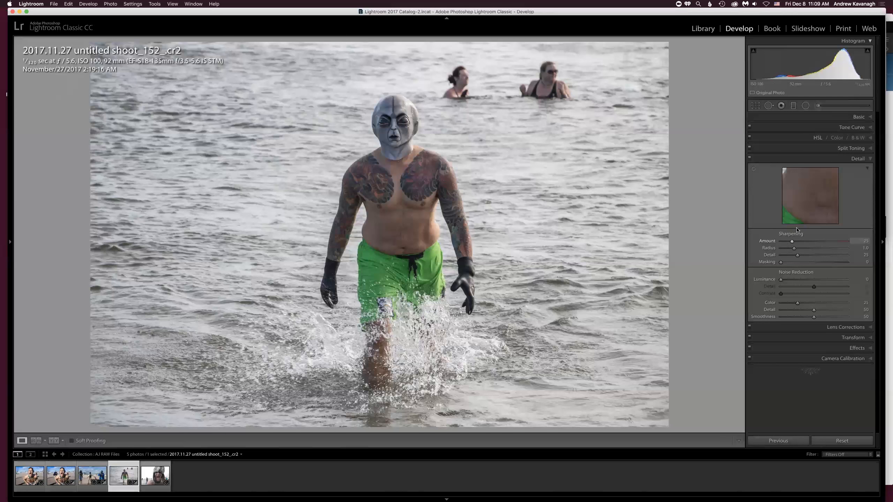
pyautogui.moveTo(818, 198); pyautogui.dragTo(801, 187)
pyautogui.moveTo(792, 242); pyautogui.dragTo(797, 243)
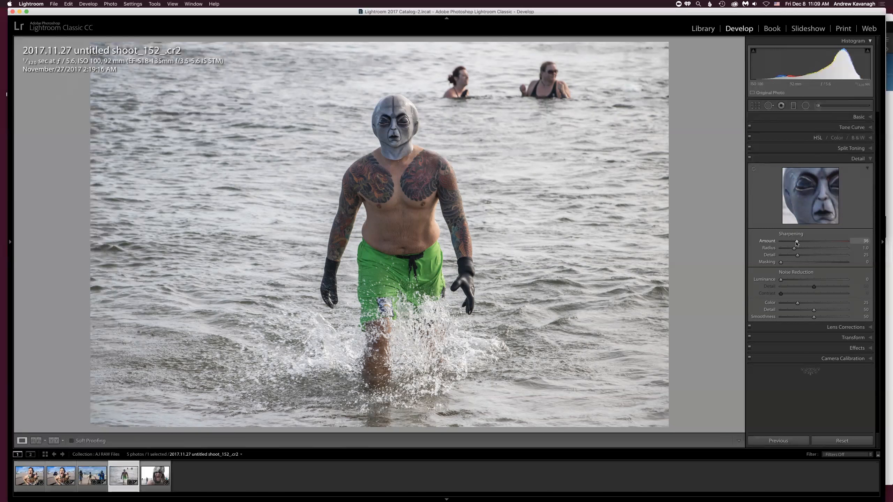
pyautogui.press('alt')
pyautogui.moveTo(780, 263); pyautogui.dragTo(834, 266)
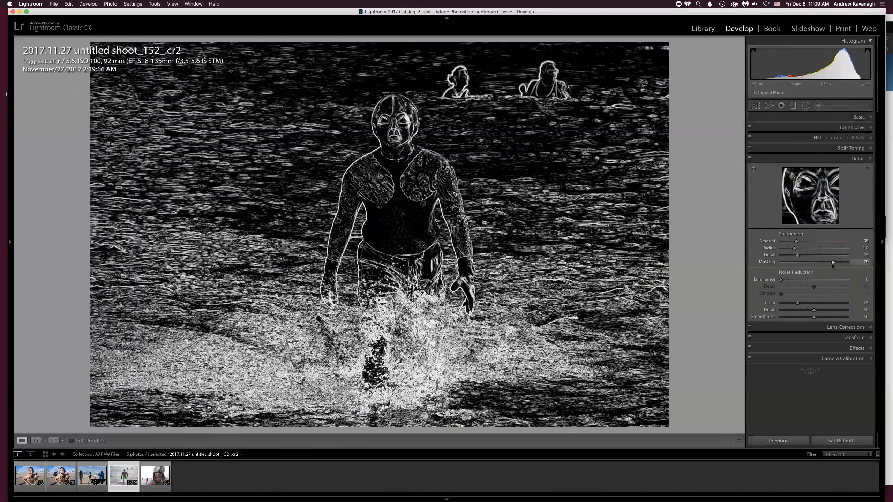
pyautogui.moveTo(833, 266); pyautogui.dragTo(821, 264)
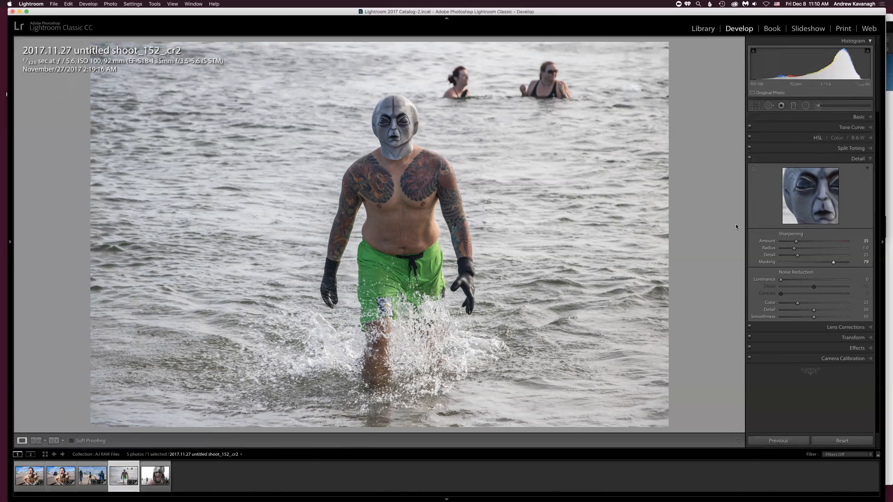
# Readjust the sharpening Masking to 73 using the mask preview, and compare the photo before and after.
pyautogui.press('alt')
pyautogui.moveTo(834, 263); pyautogui.dragTo(770, 274)
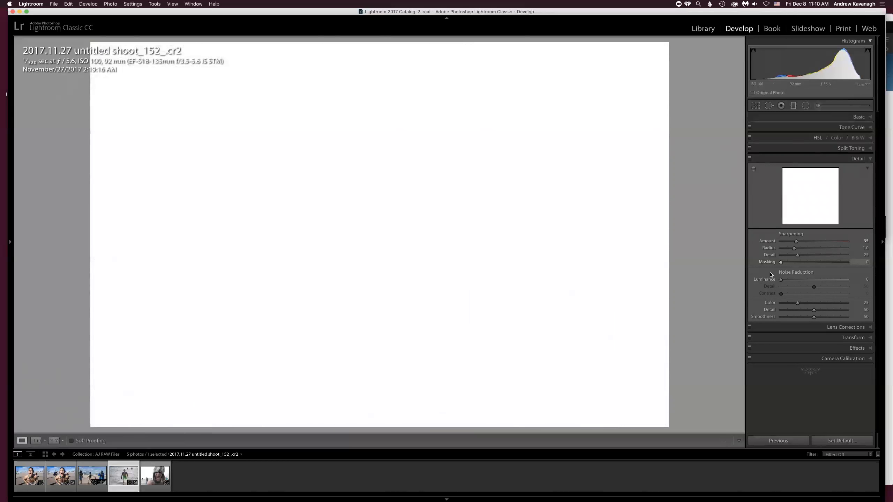
pyautogui.moveTo(794, 265); pyautogui.dragTo(832, 262)
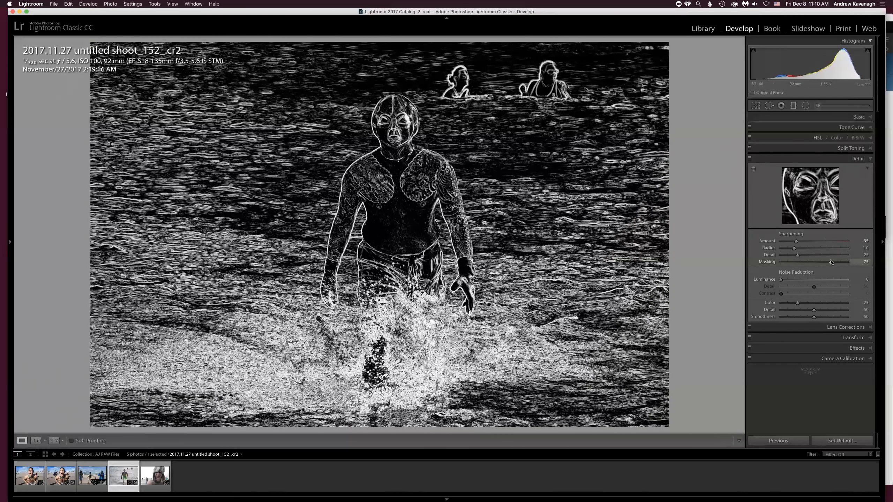
pyautogui.moveTo(832, 262); pyautogui.dragTo(830, 263)
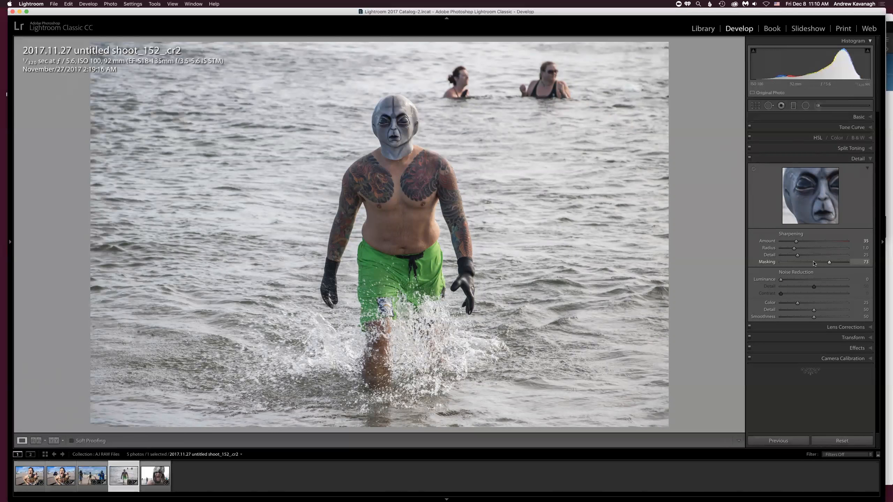
pyautogui.press('y')
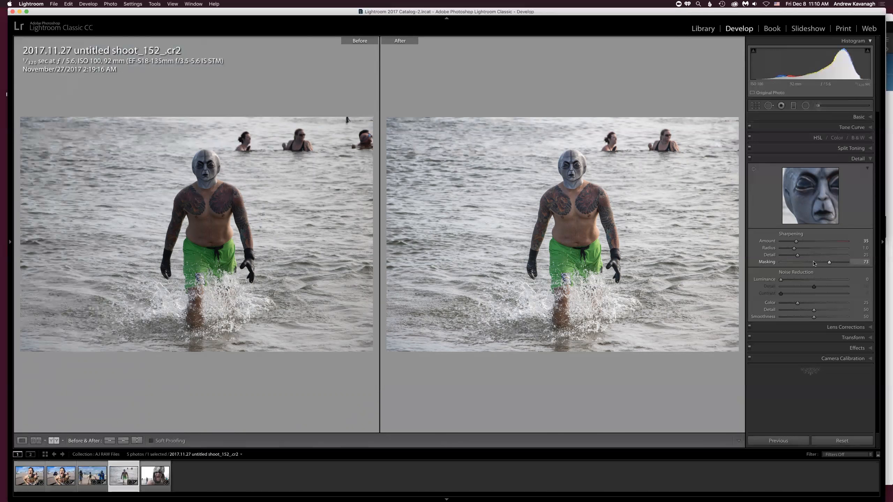
pyautogui.press('y')
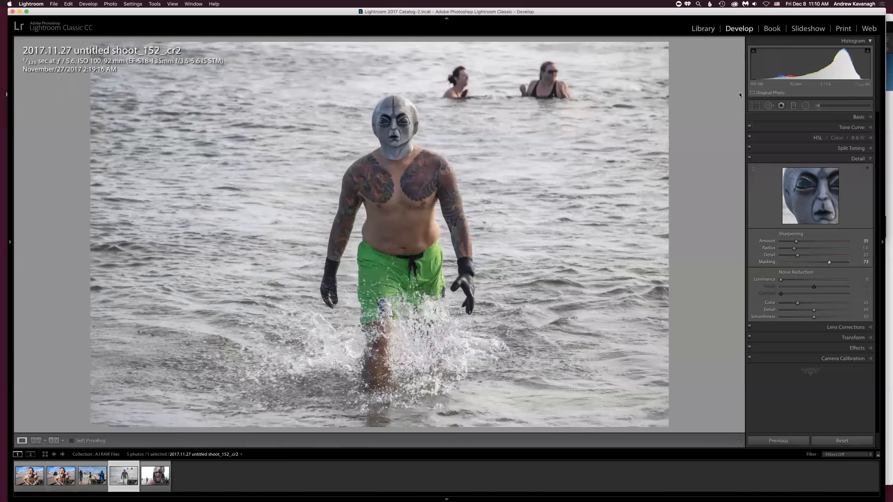
# Switch to photo untitled shoot_196, remove its chromatic aberration and enable lens profile corrections.
pyautogui.click(832, 117)
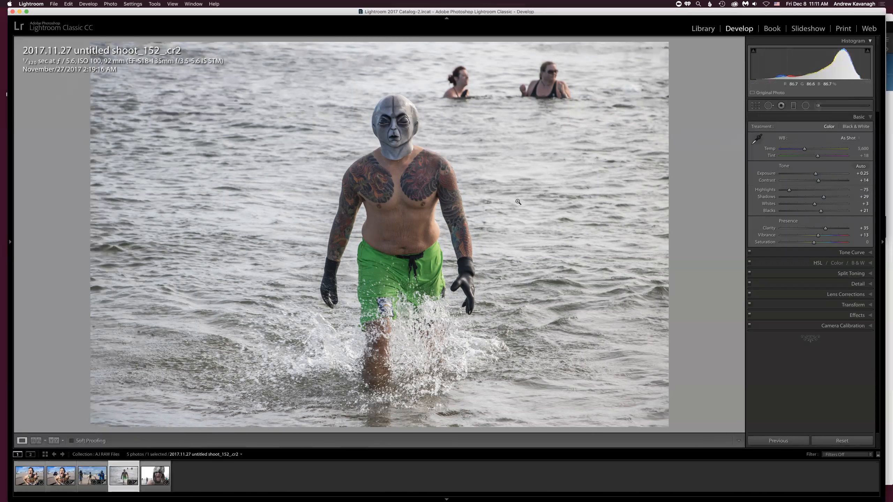
pyautogui.click(156, 480)
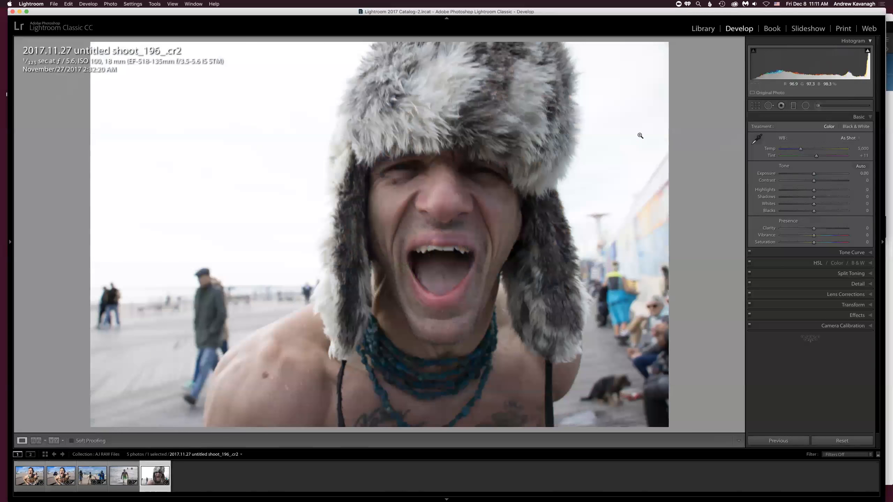
pyautogui.click(753, 188)
pyautogui.click(753, 195)
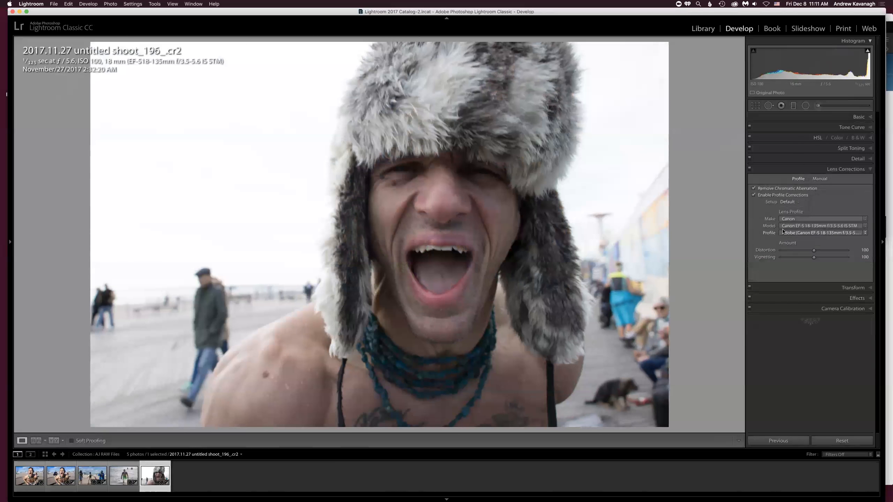
# Try the Auto Upright correction on the photo, turn it off and apply Level instead.
pyautogui.click(841, 291)
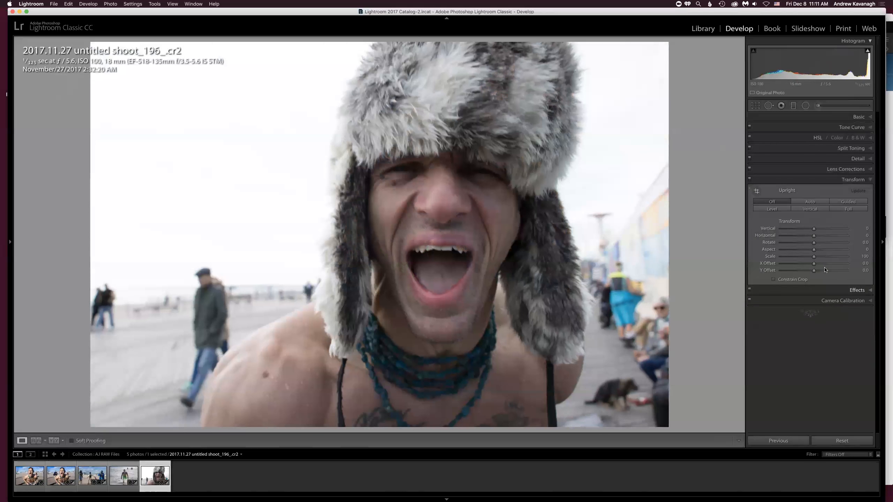
pyautogui.click(801, 202)
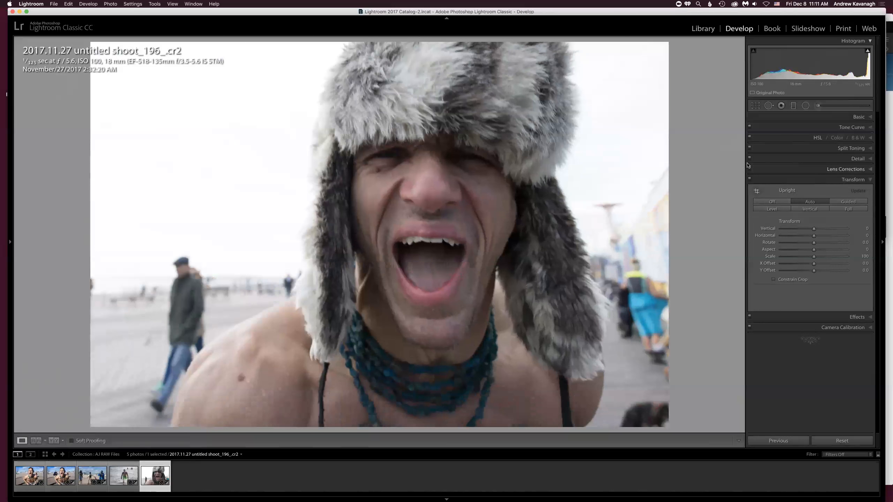
pyautogui.click(773, 203)
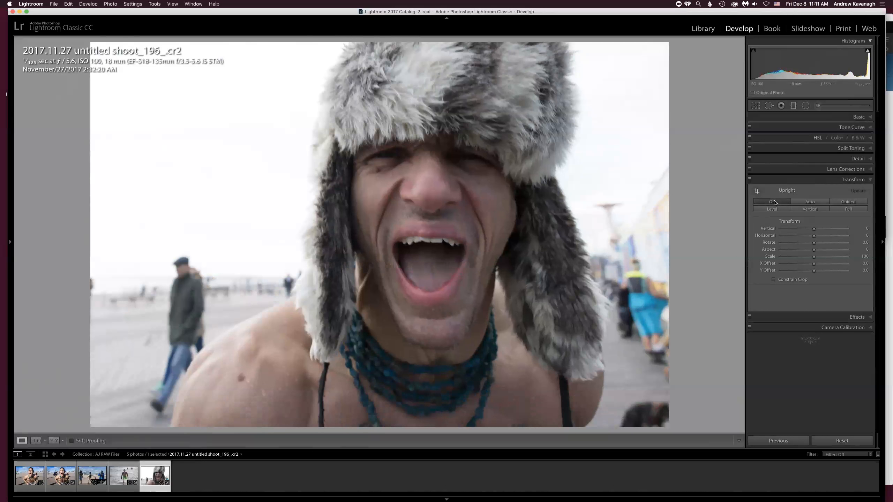
pyautogui.click(776, 210)
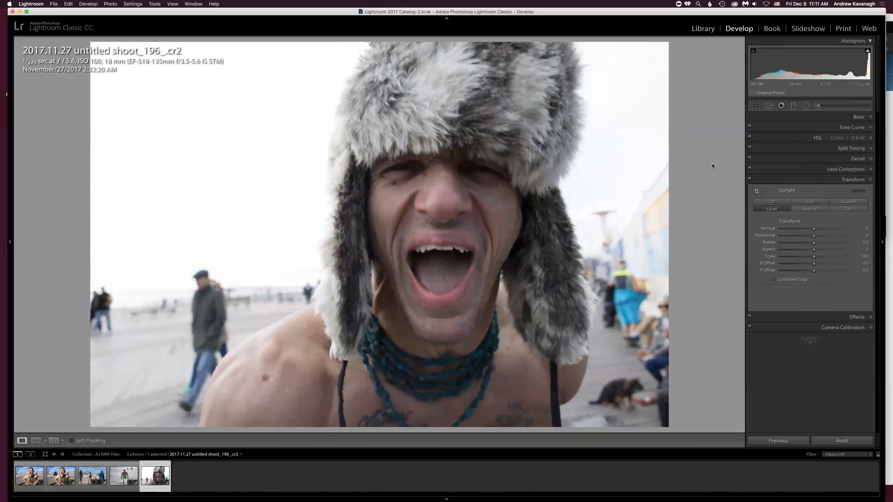
# Set Exposure +0.35, Contrast +8, Highlights -51, Shadows +11, Whites +12, Clarity +27 and Vibrance +11 in the basic adjustments.
pyautogui.click(853, 116)
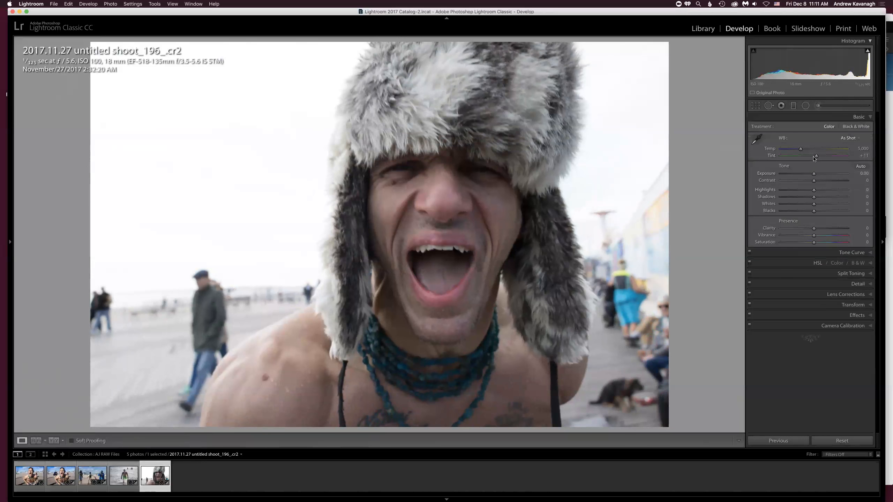
pyautogui.moveTo(814, 174); pyautogui.dragTo(781, 191)
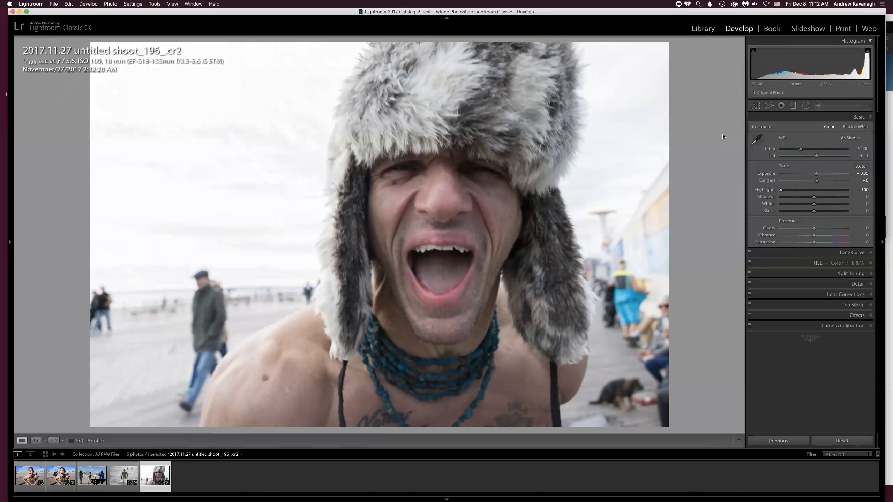
pyautogui.moveTo(781, 190)
pyautogui.mouseDown()
pyautogui.moveTo(792, 190)
pyautogui.moveTo(768, 186)
pyautogui.moveTo(793, 188)
pyautogui.mouseUp()
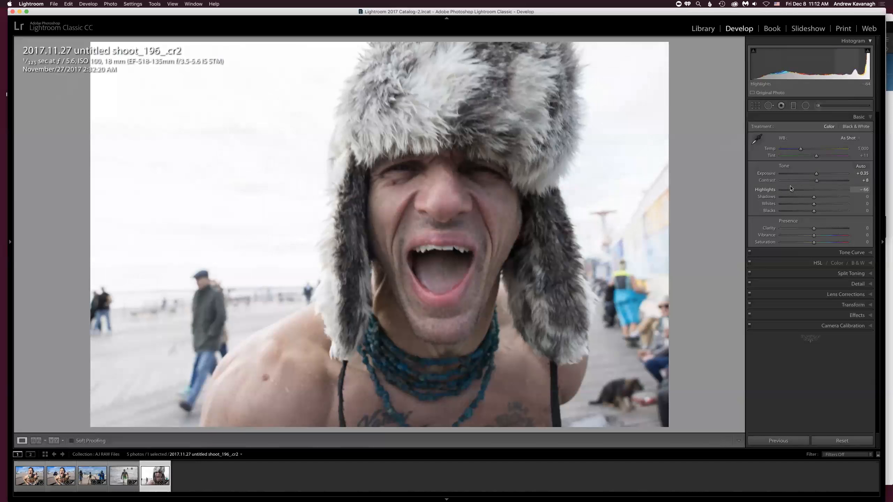
pyautogui.moveTo(791, 189)
pyautogui.mouseDown()
pyautogui.moveTo(757, 187)
pyautogui.moveTo(797, 192)
pyautogui.mouseUp()
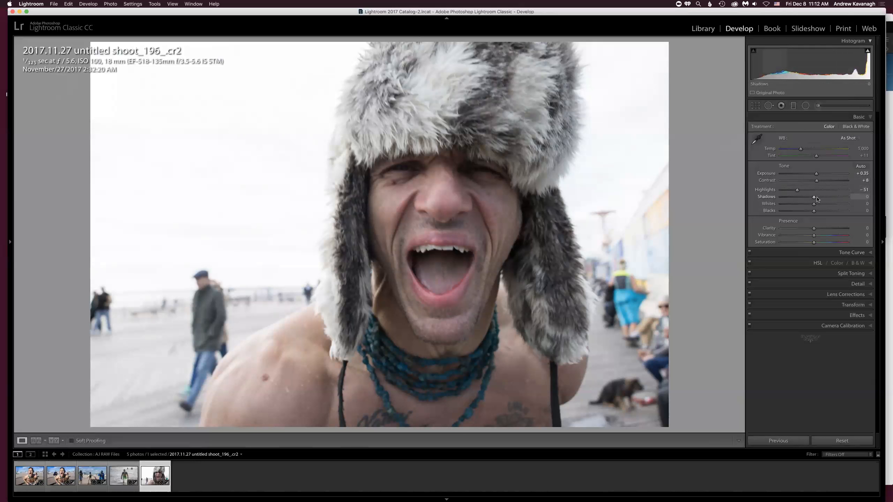
pyautogui.moveTo(815, 198); pyautogui.dragTo(817, 236)
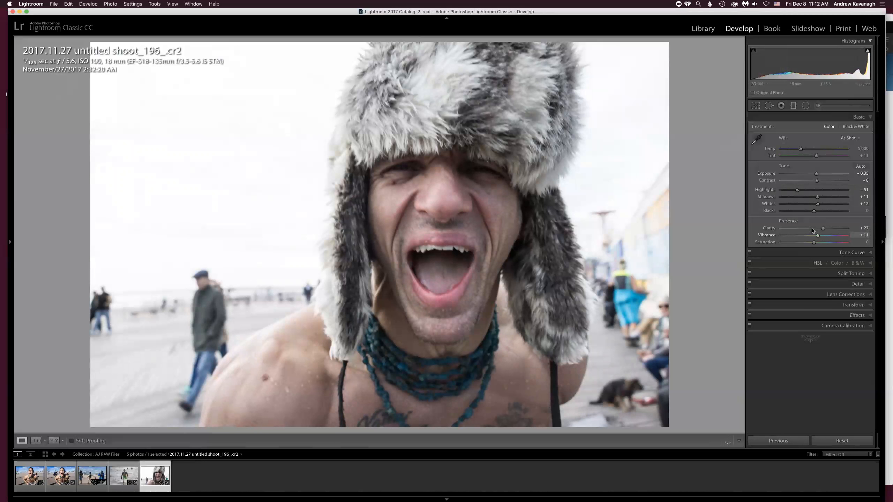
# Boost the Red and Orange saturation in HSL by targeting the skin tones on the man's face.
pyautogui.click(808, 264)
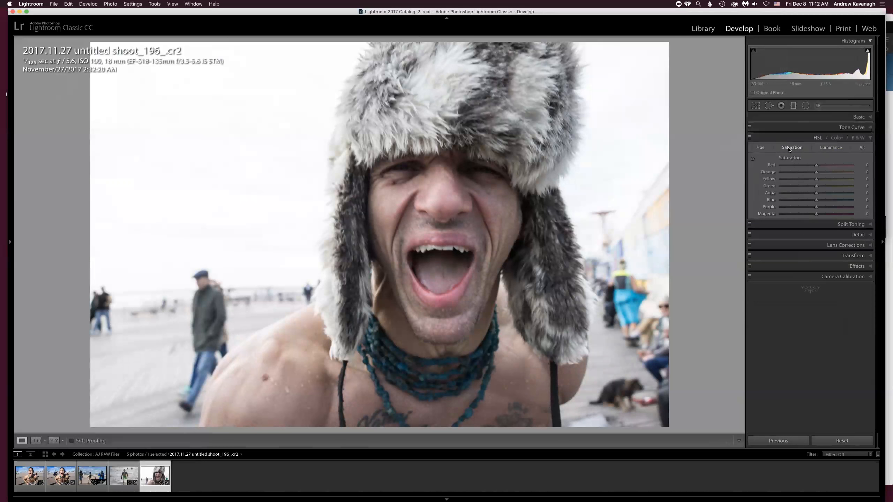
pyautogui.click(753, 158)
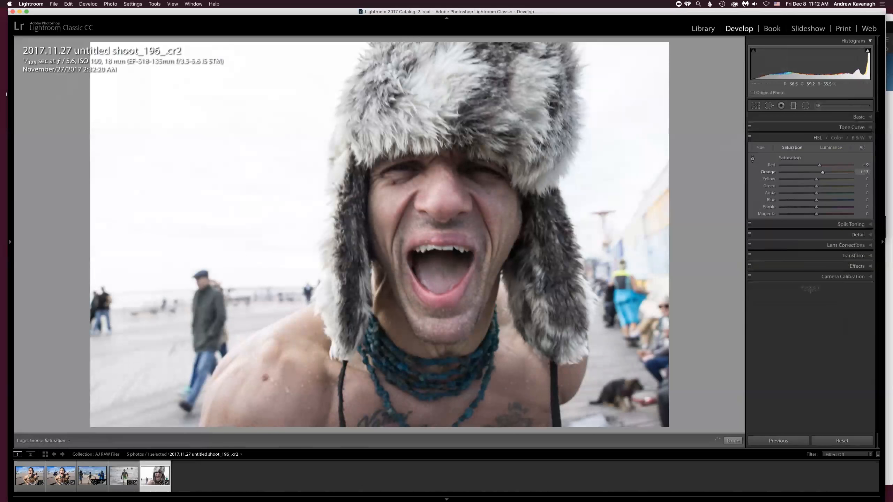
pyautogui.moveTo(419, 321); pyautogui.dragTo(418, 324)
# Set Sharpening Amount to 38 and Masking to 49, and compare the photo before and after the edits.
pyautogui.click(854, 235)
pyautogui.moveTo(791, 241); pyautogui.dragTo(816, 264)
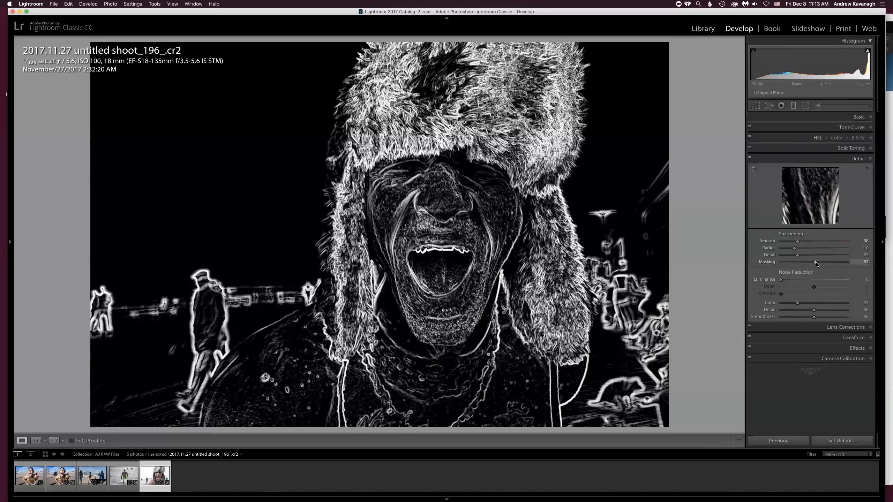
pyautogui.moveTo(816, 264); pyautogui.dragTo(815, 265)
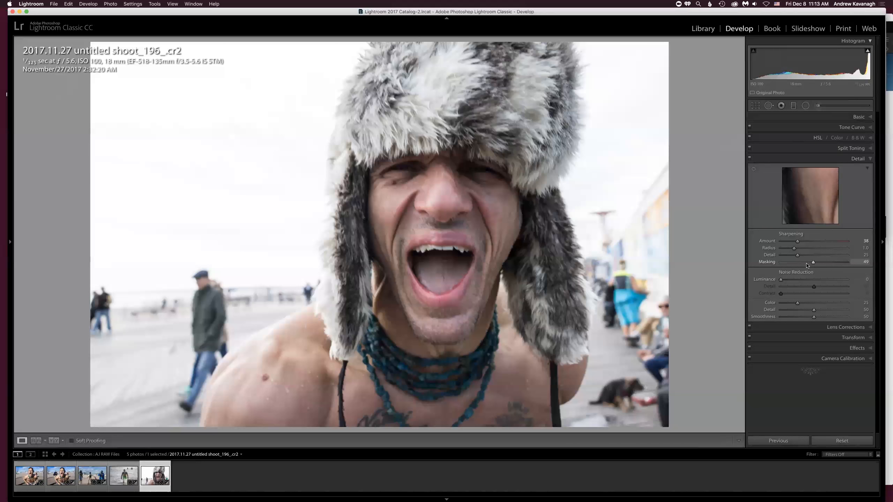
pyautogui.press('y')
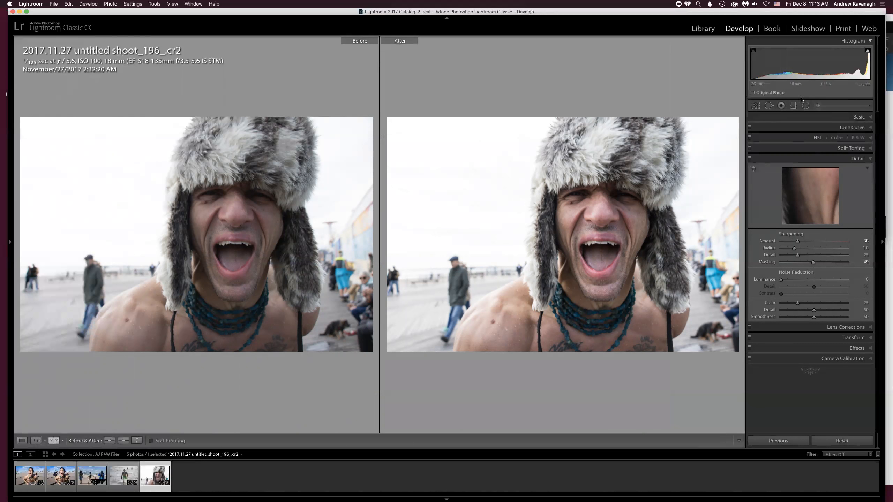
# Set Contrast +12, Highlights -73, Shadows +23, Blacks +24 and Clarity +29 in the basic adjustments, and compare the photo before and after the edits.
pyautogui.press('y')
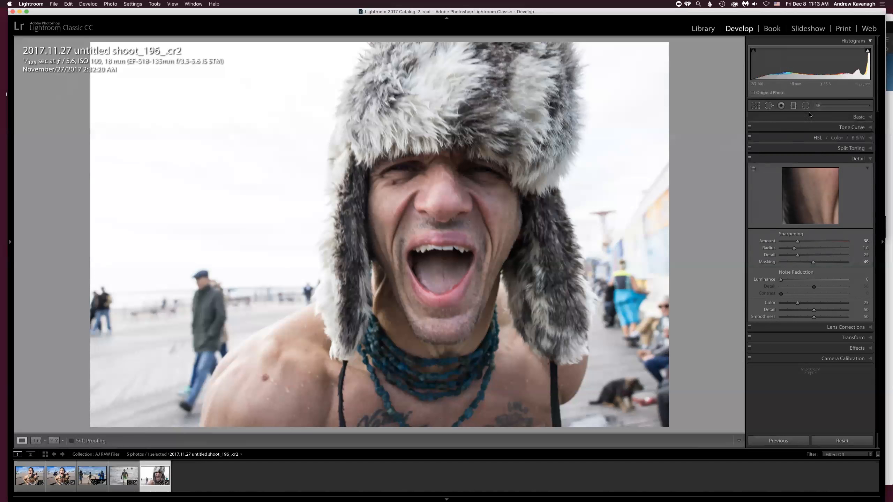
pyautogui.click(825, 118)
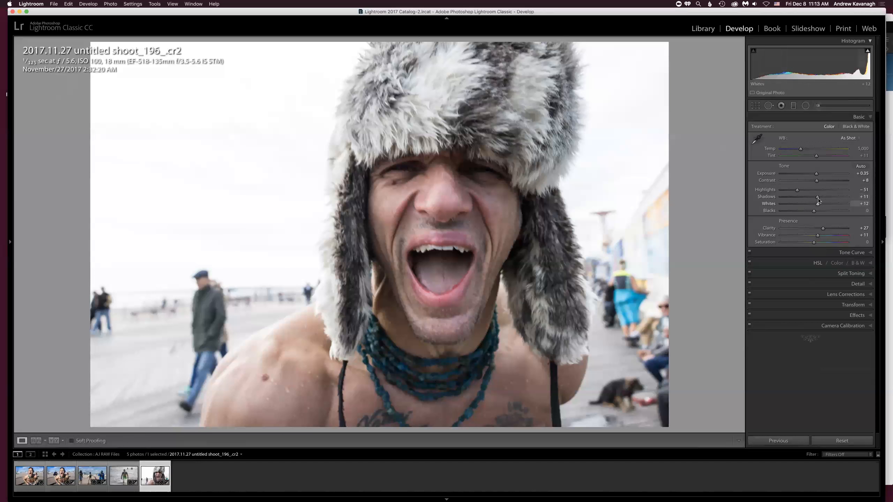
pyautogui.moveTo(817, 197)
pyautogui.mouseDown()
pyautogui.moveTo(825, 210)
pyautogui.moveTo(820, 182)
pyautogui.mouseUp()
pyautogui.moveTo(823, 231); pyautogui.dragTo(824, 232)
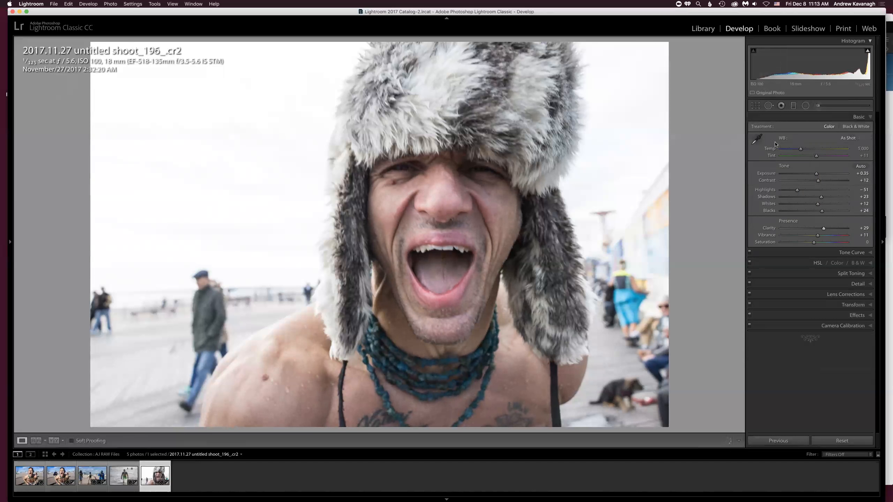
pyautogui.moveTo(796, 190); pyautogui.dragTo(791, 191)
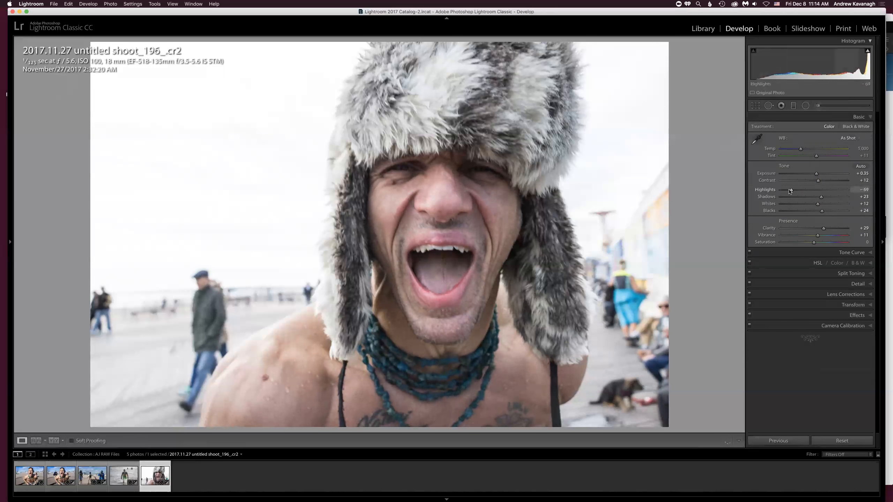
pyautogui.moveTo(783, 184); pyautogui.dragTo(780, 184)
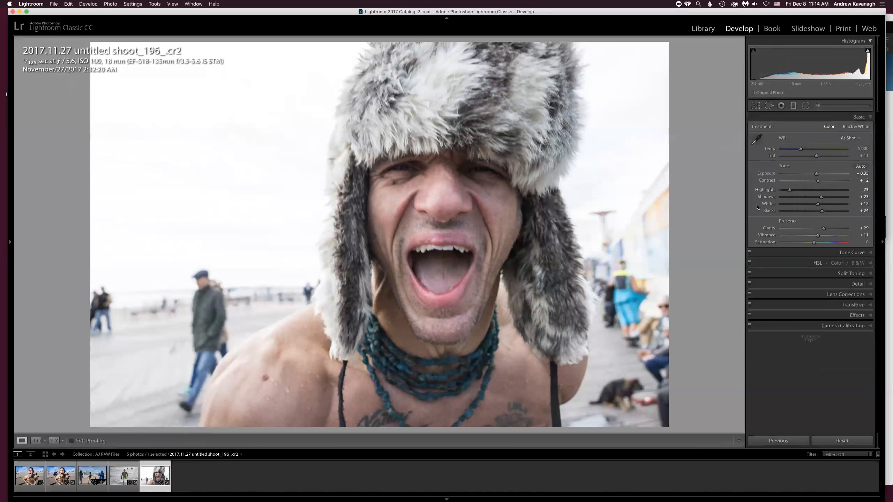
pyautogui.press('y')
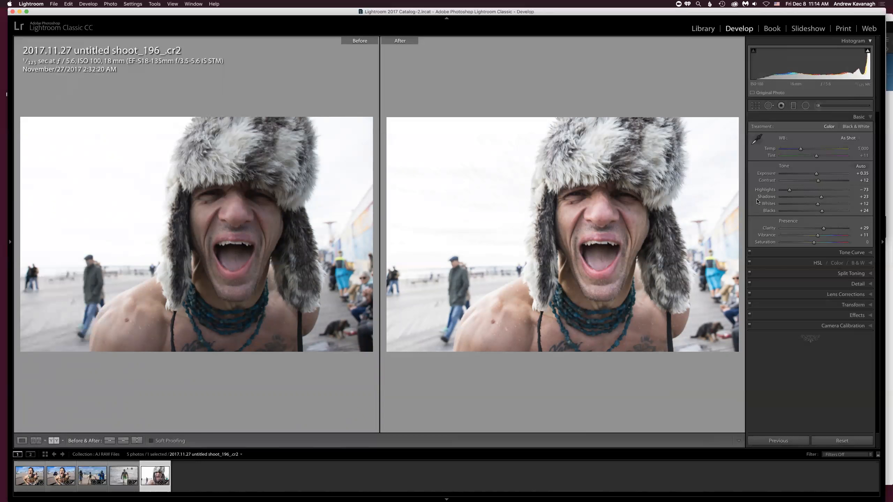
pyautogui.press('y')
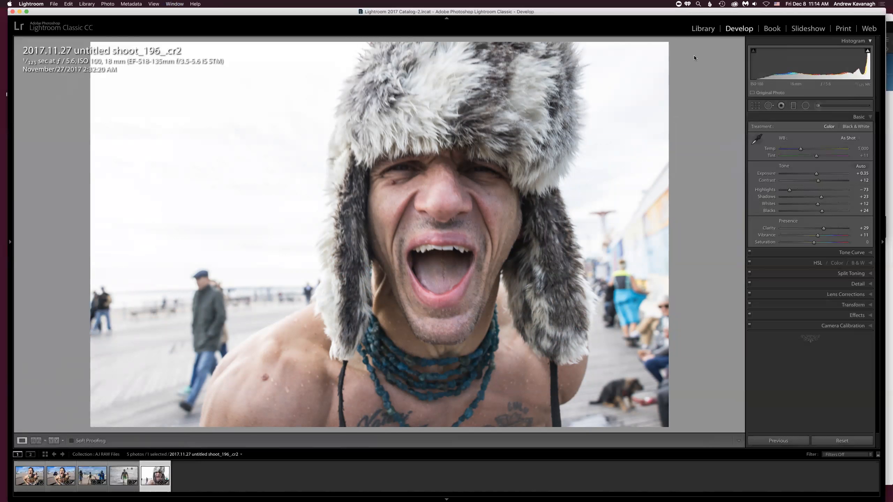
# Return to the Library grid and view the first photo, the Polar Bears _155_-Edit.PSD file, at full size.
pyautogui.press('g')
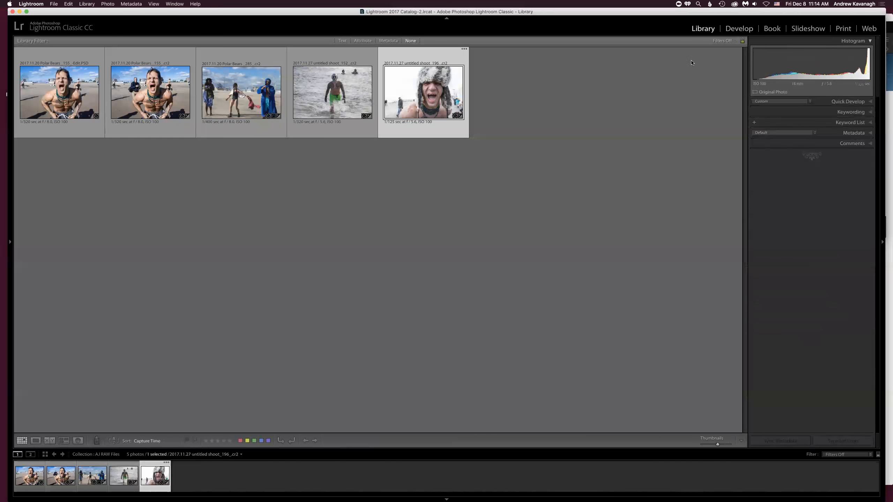
pyautogui.doubleClick(71, 106)
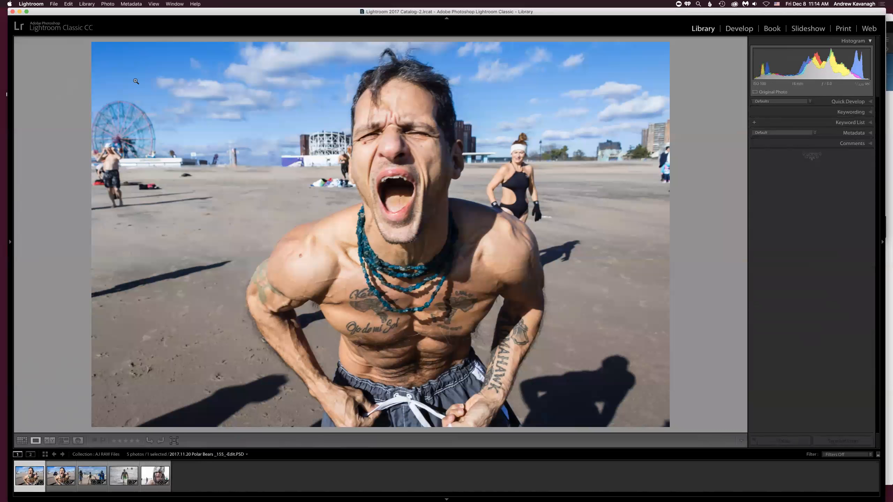